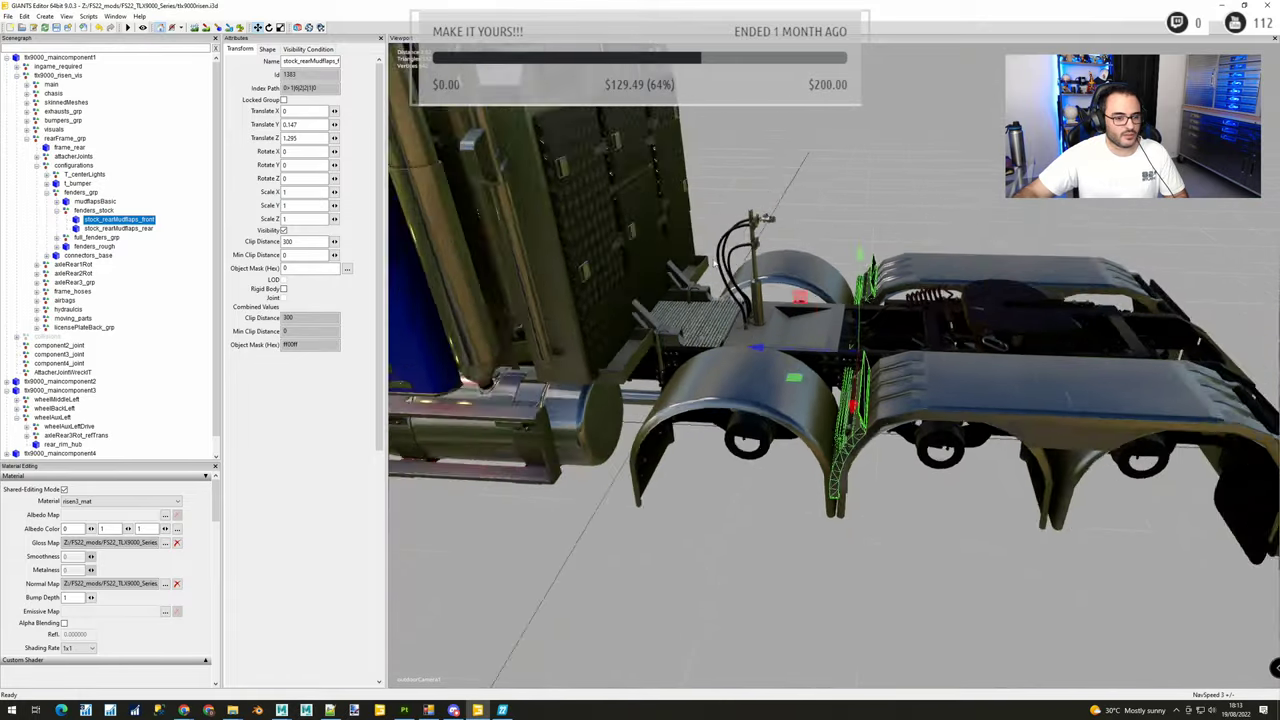
pyautogui.keyDown('alt'); pyautogui.moveTo(930, 285); pyautogui.dragTo(831, 319, button='middle'); pyautogui.keyUp('alt')
pyautogui.keyDown('alt'); pyautogui.moveTo(831, 319); pyautogui.dragTo(960, 272); pyautogui.keyUp('alt')
pyautogui.scroll(-10, 943, 290)
pyautogui.hotkey('alt', 'Tab')
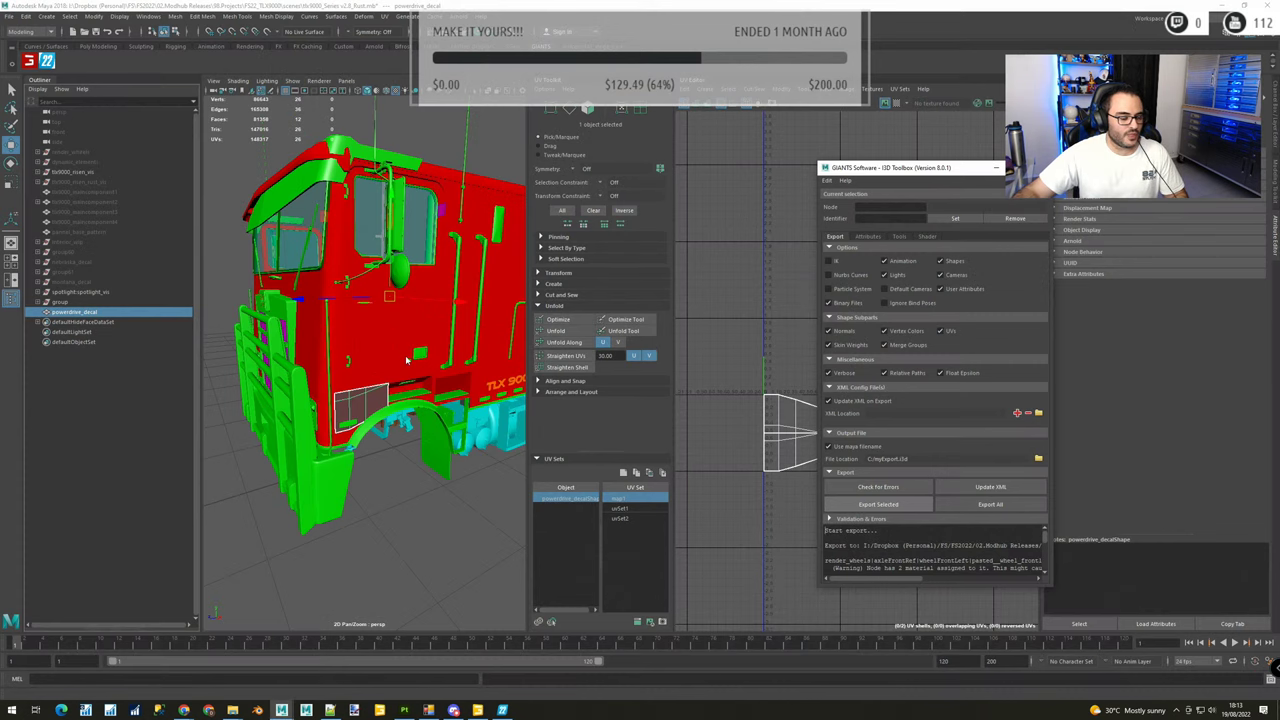
pyautogui.hotkey('alt', 'Tab')
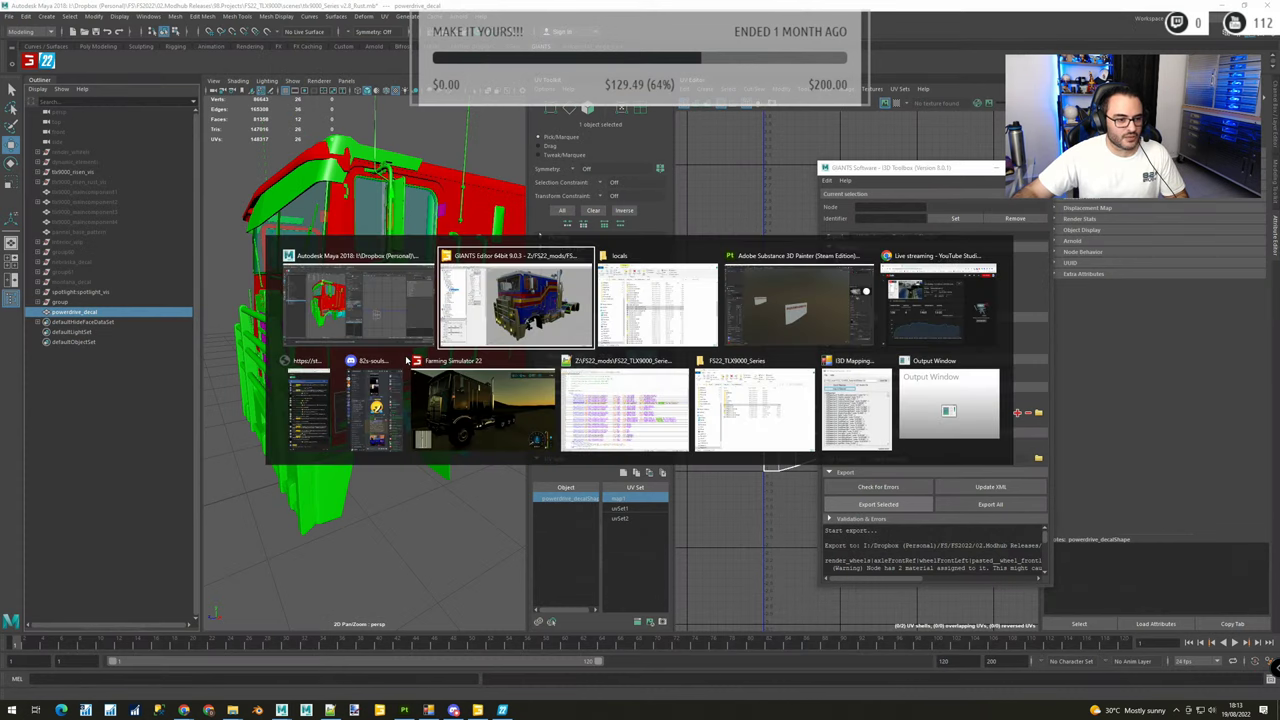
pyautogui.hotkey('alt', 'Tab')
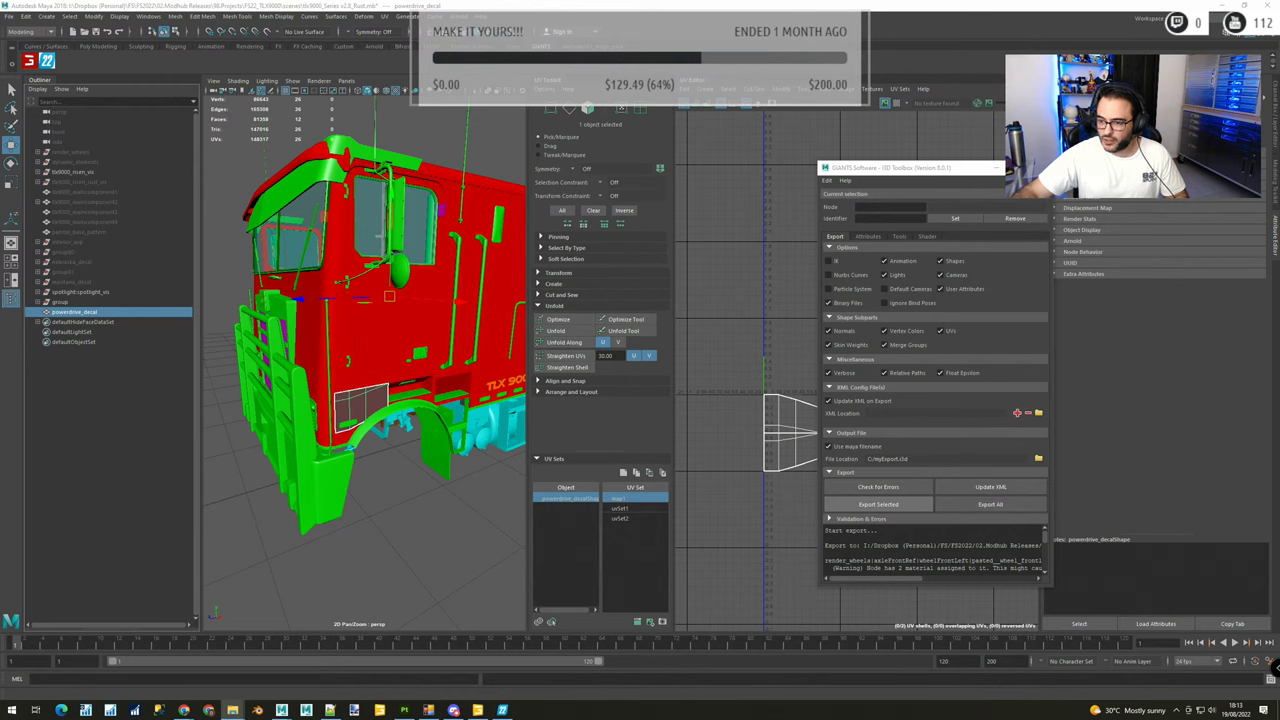
pyautogui.scroll(-10, 365, 364)
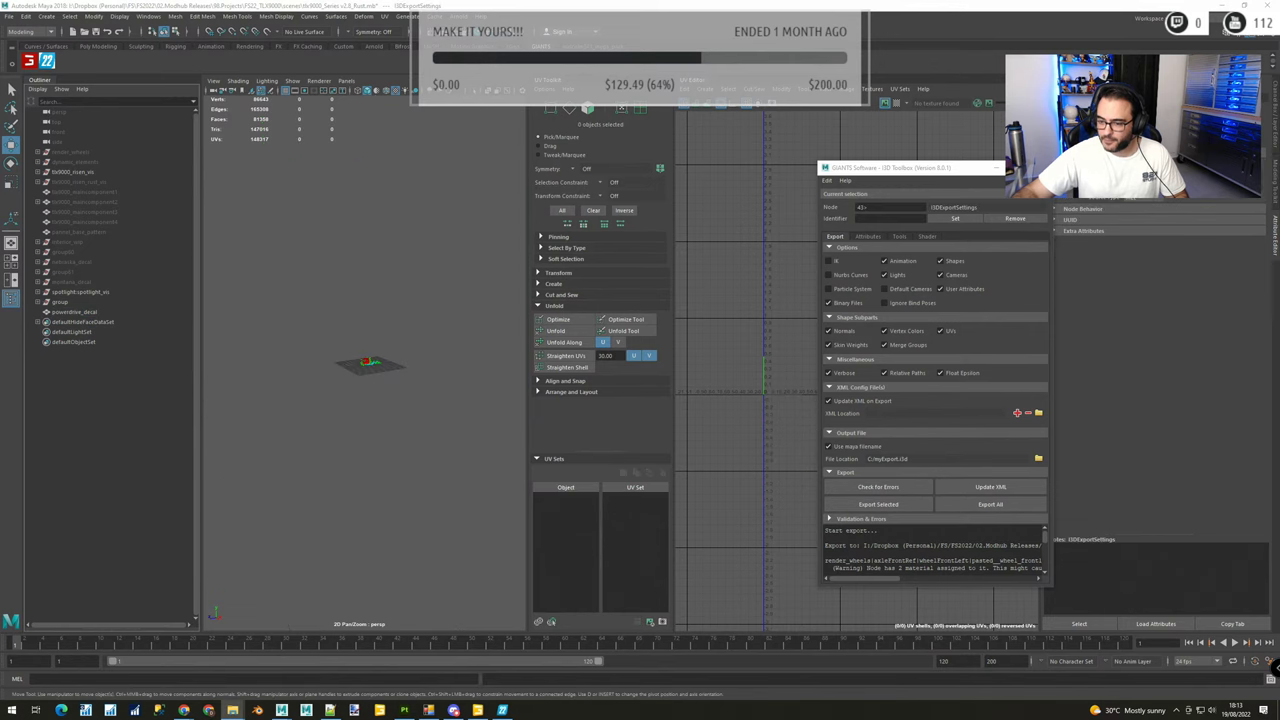
pyautogui.hotkey('alt', 'Tab')
pyautogui.press('Tab')
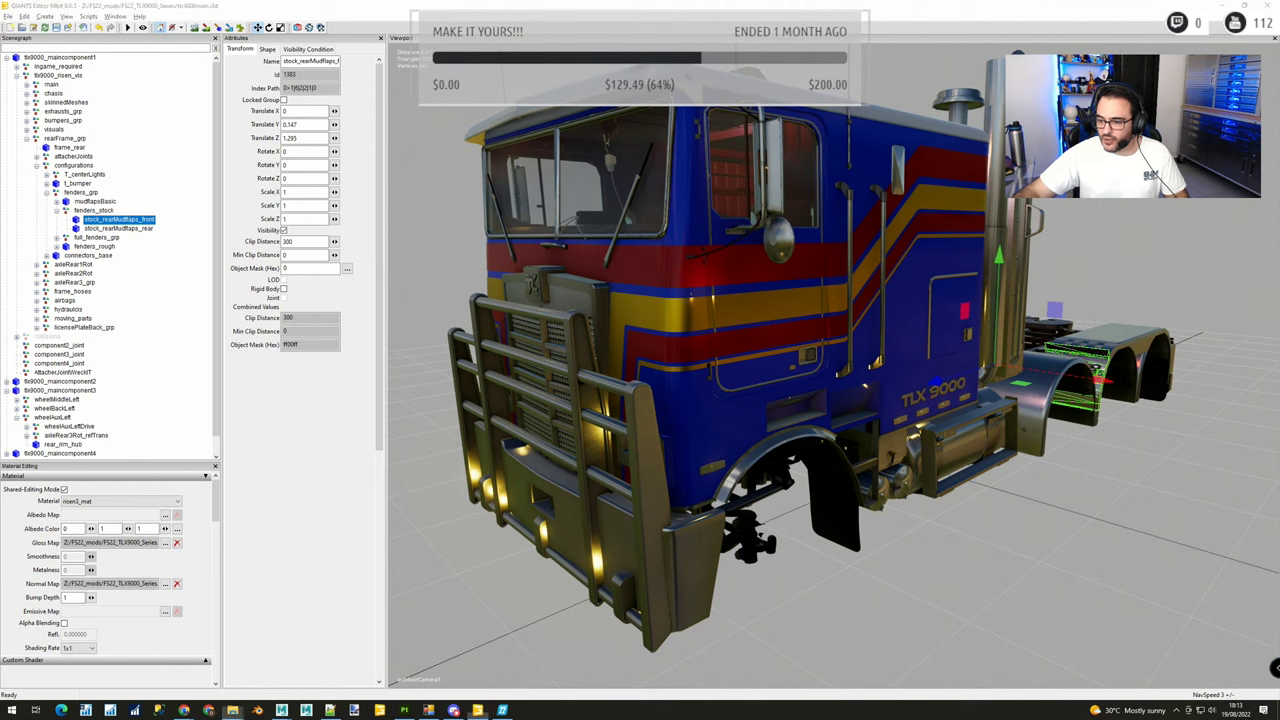
# Move the powerdrive_decal mesh into the visuals group in the scenegraph and select it there
pyautogui.click(909, 537)
pyautogui.click(718, 440)
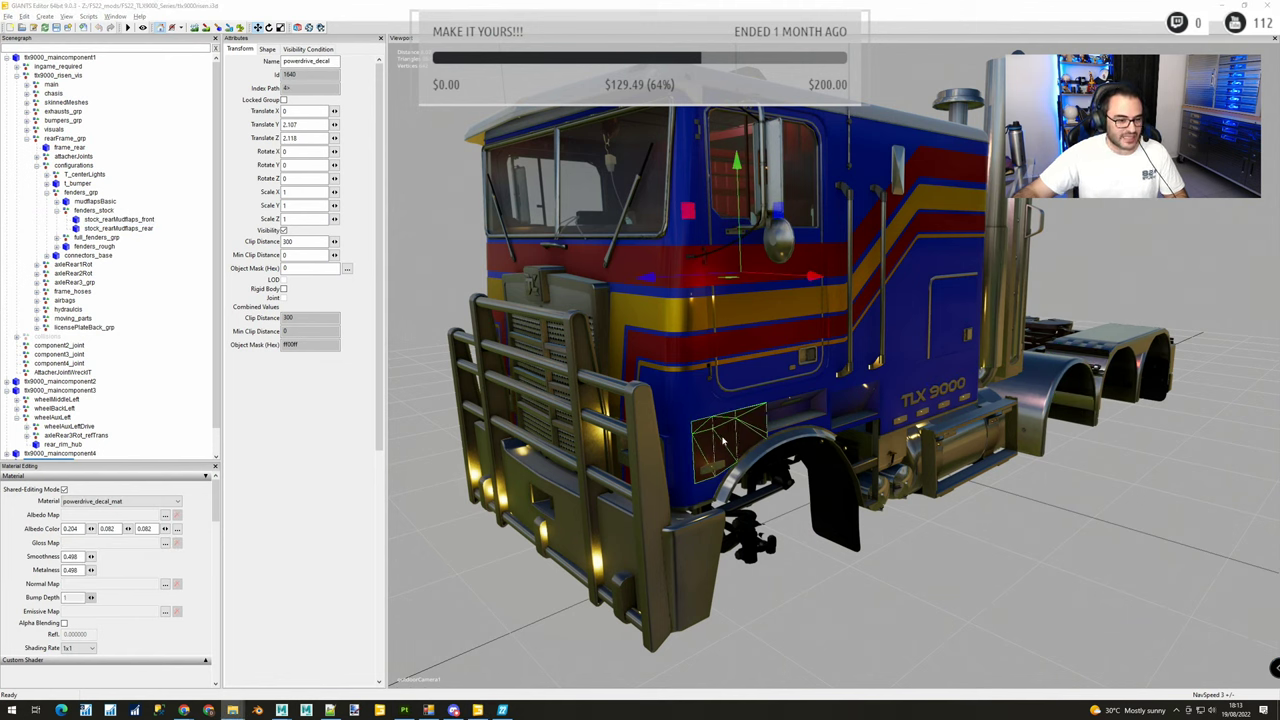
pyautogui.scroll(-1, 80, 400)
pyautogui.moveTo(59, 438); pyautogui.dragTo(60, 112)
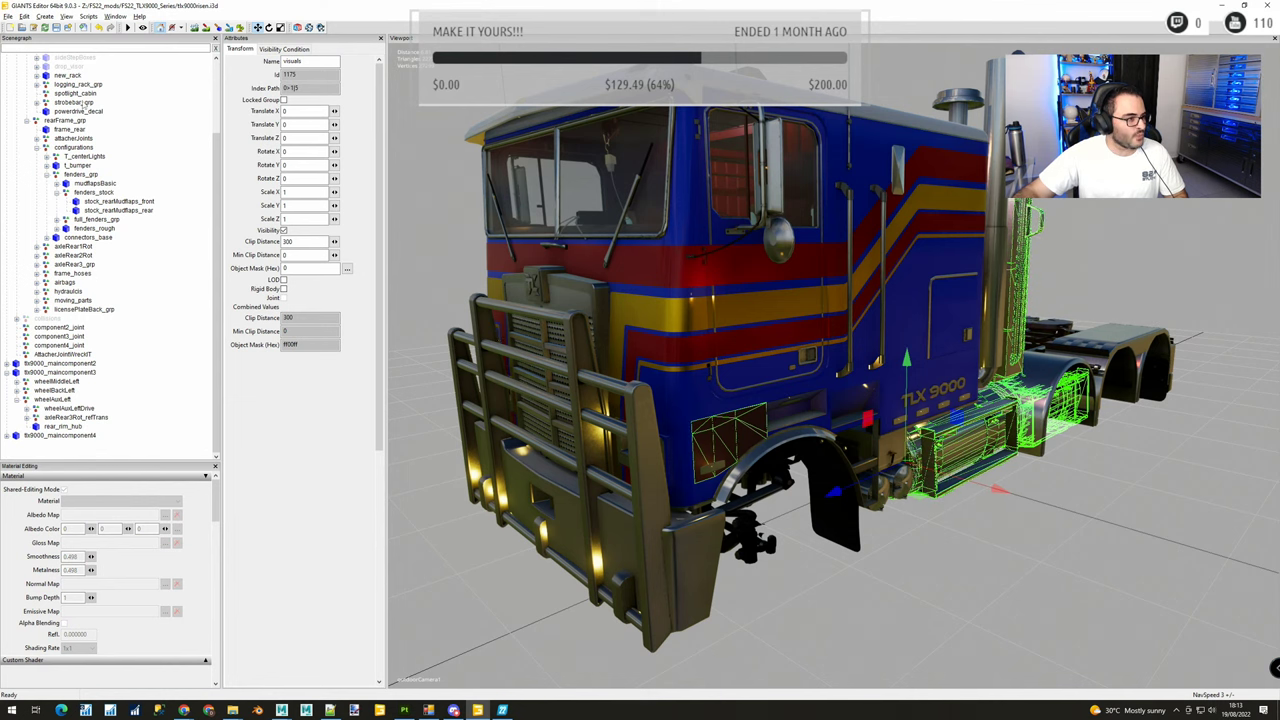
pyautogui.scroll(3, 85, 160)
pyautogui.click(80, 174)
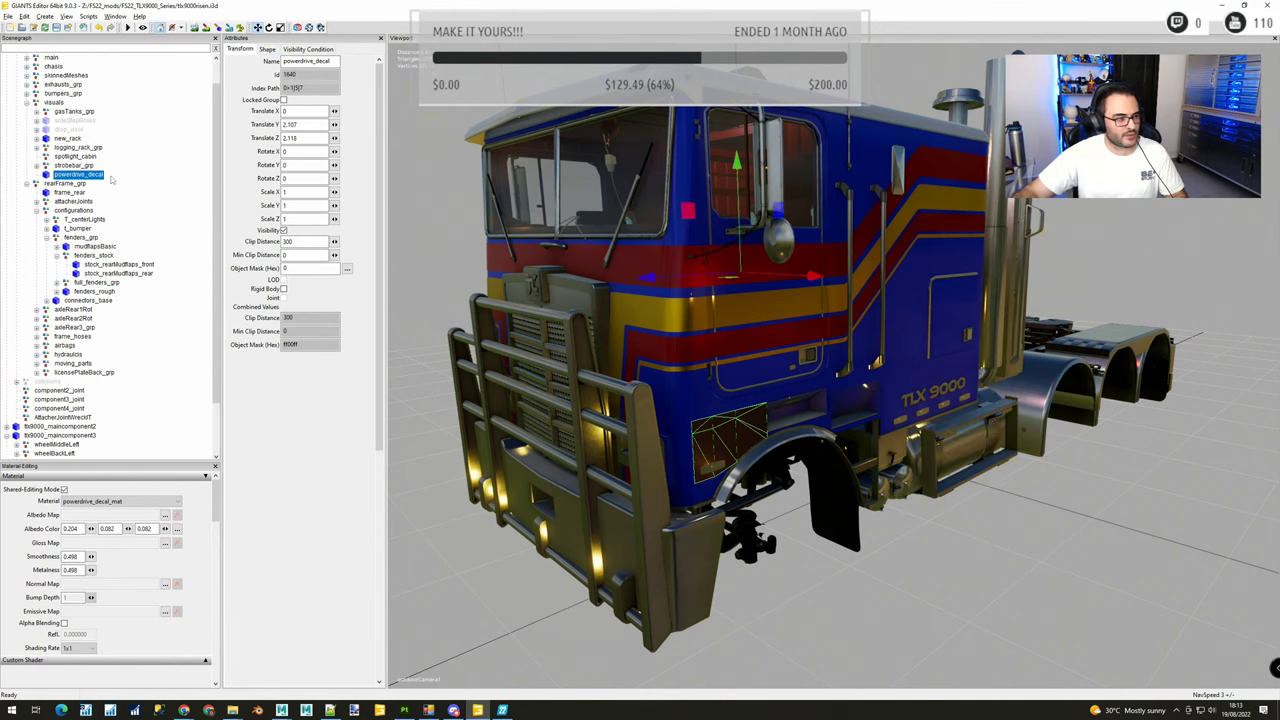
# Assign powerdrive_decal_mat_difuse.dds from the mod's locals folder as the albedo map of powerdrive_decal_mat
pyautogui.click(165, 515)
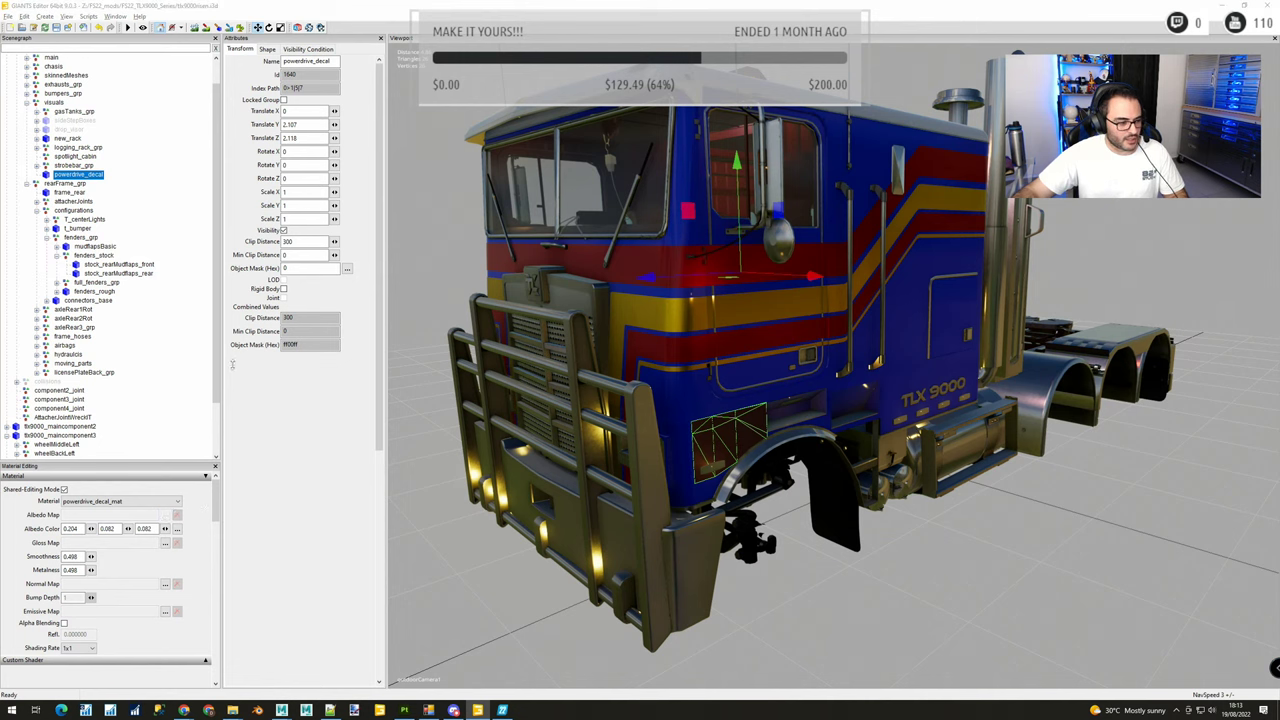
pyautogui.click(398, 72)
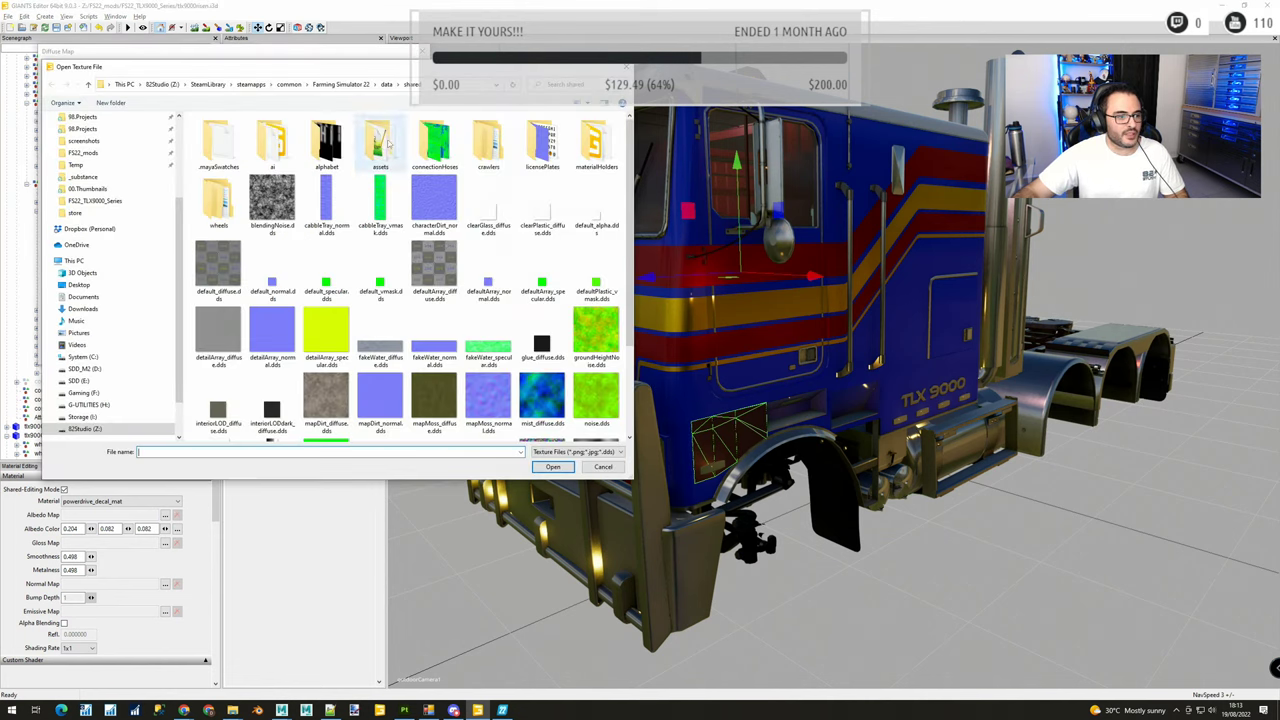
pyautogui.click(100, 201)
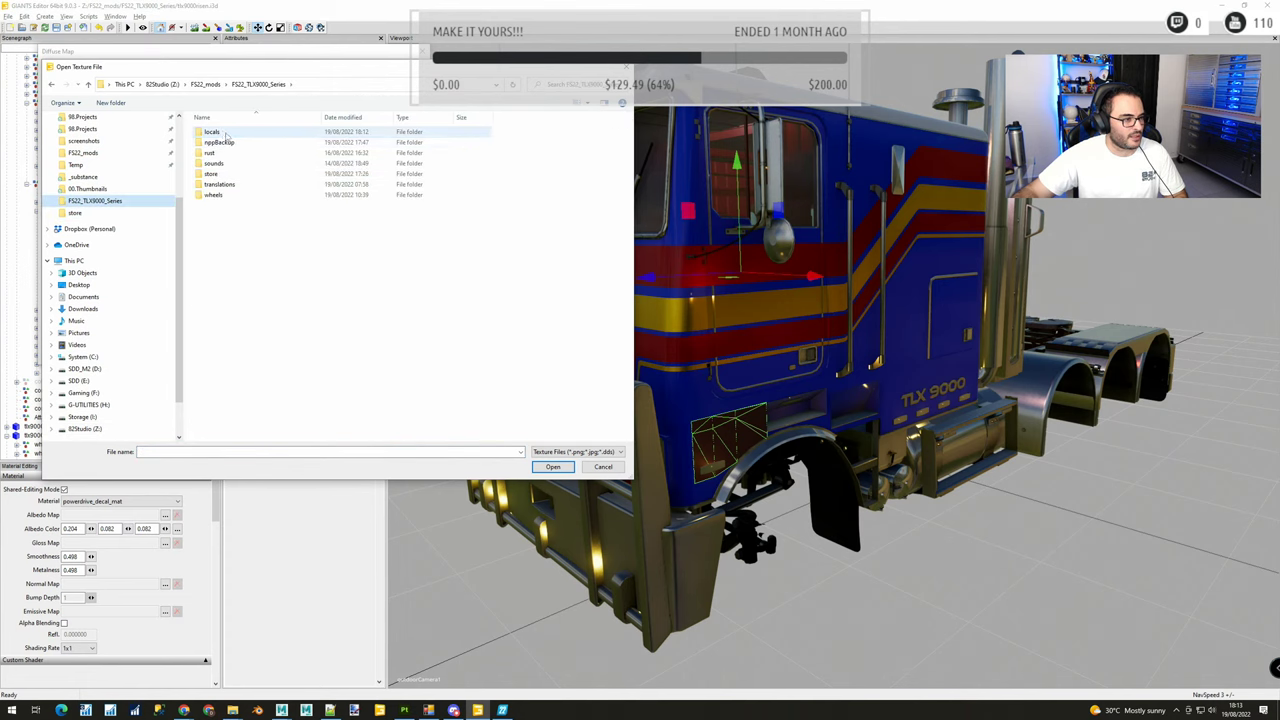
pyautogui.doubleClick(262, 136)
pyautogui.doubleClick(218, 282)
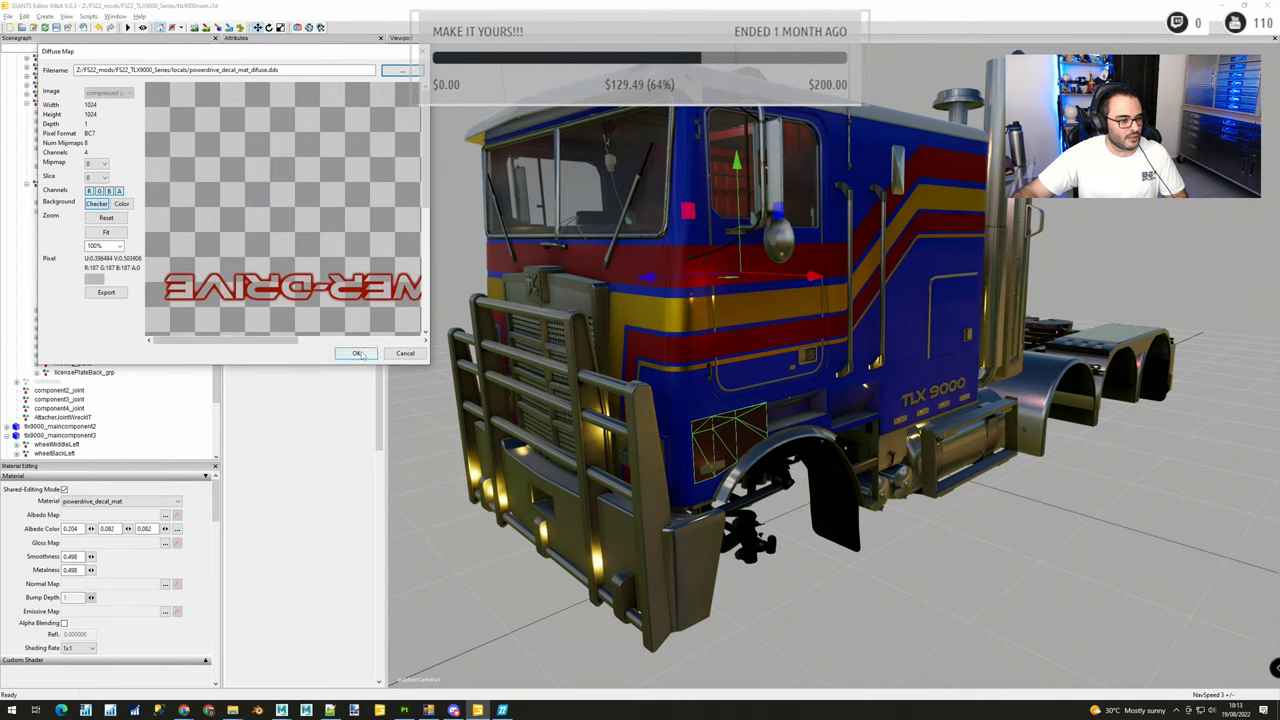
pyautogui.click(356, 353)
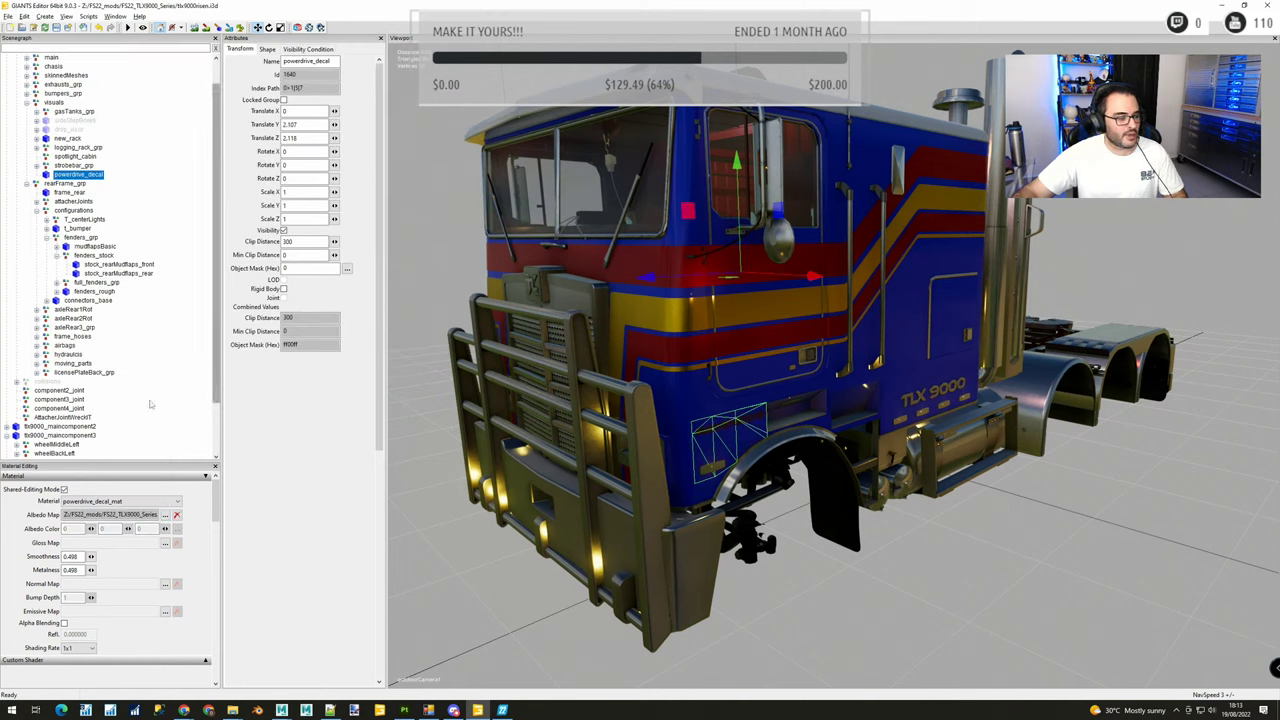
# Assign risen_mat_vmask.dds from the mod's locals folder as the gloss map of powerdrive_decal_mat
pyautogui.click(165, 544)
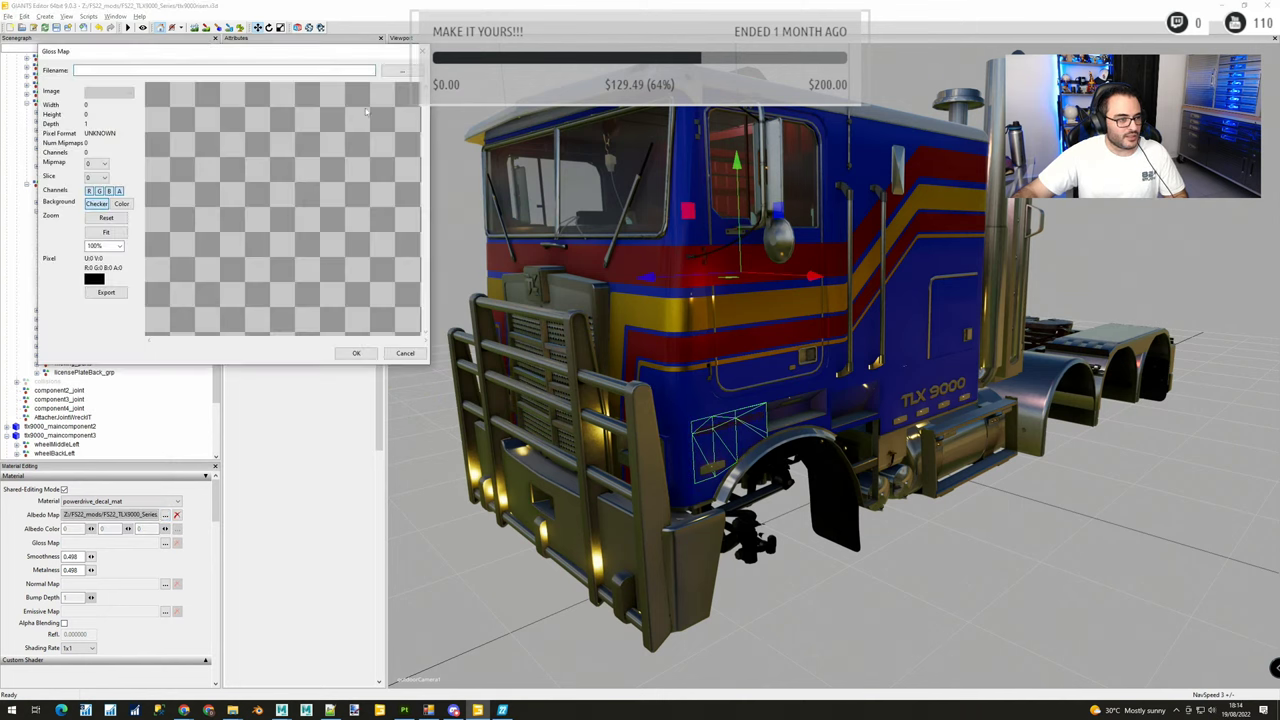
pyautogui.click(400, 73)
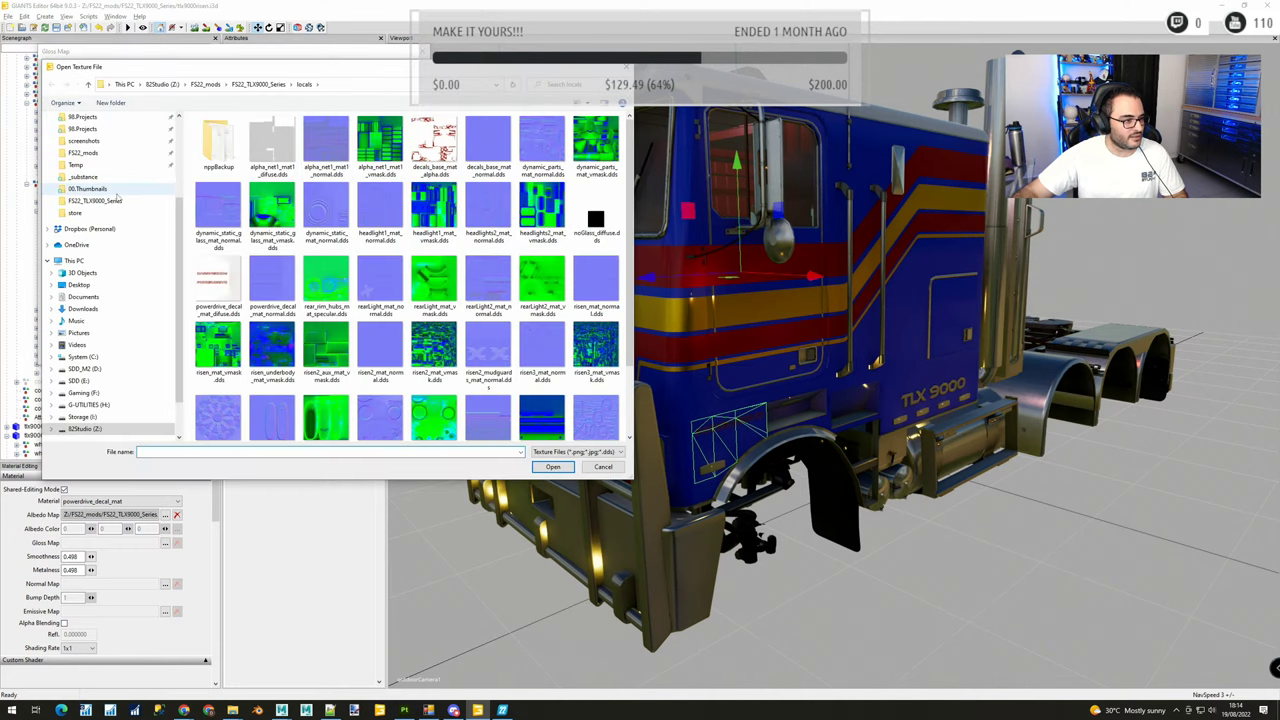
pyautogui.click(110, 177)
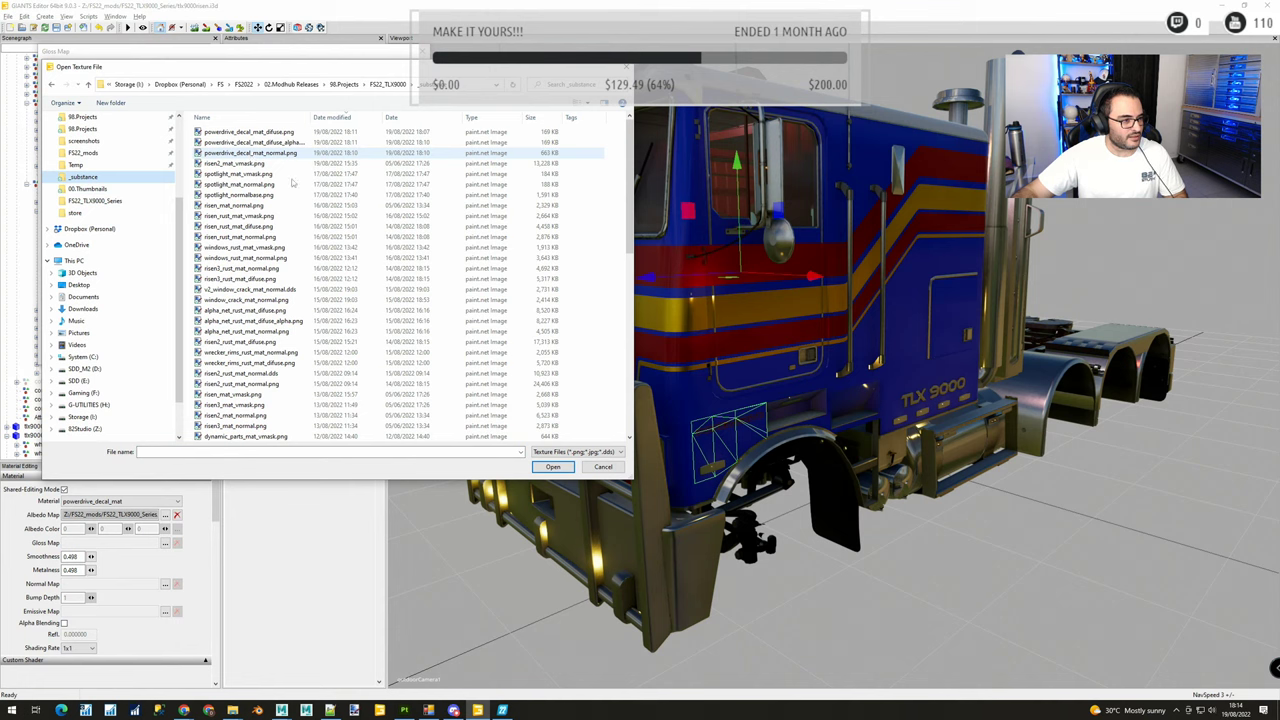
pyautogui.click(110, 201)
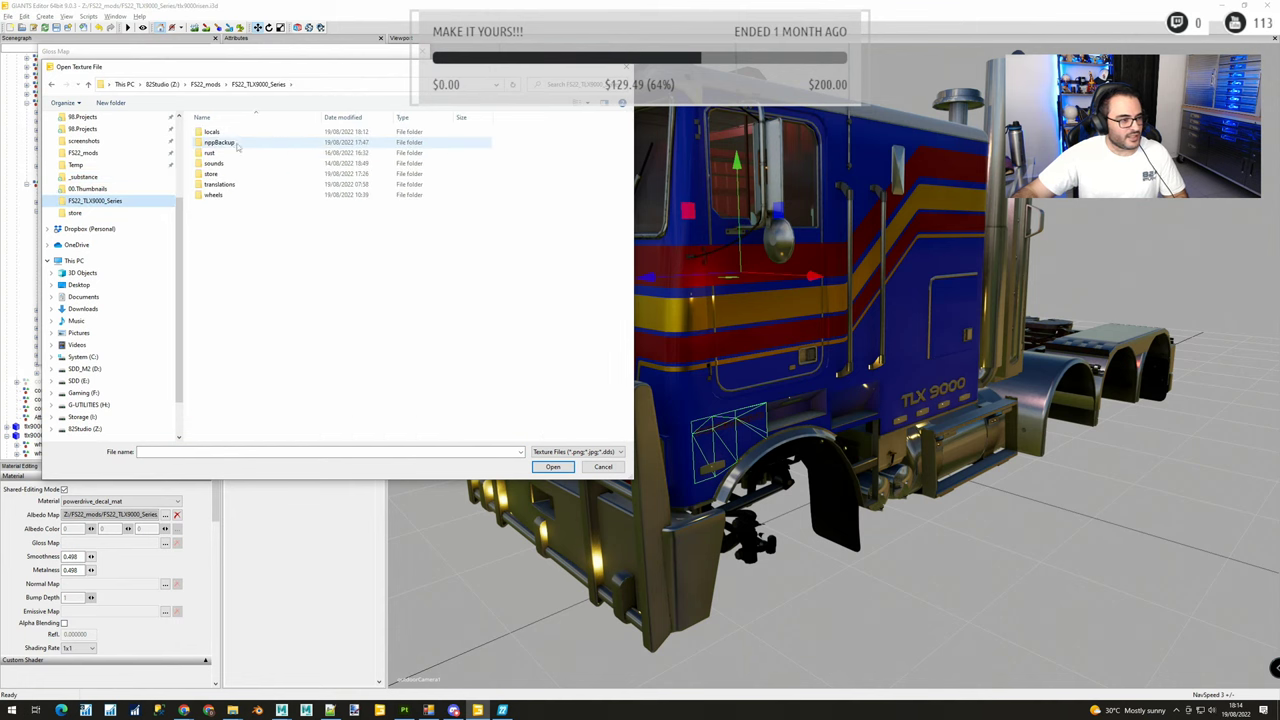
pyautogui.doubleClick(215, 131)
pyautogui.click(271, 215)
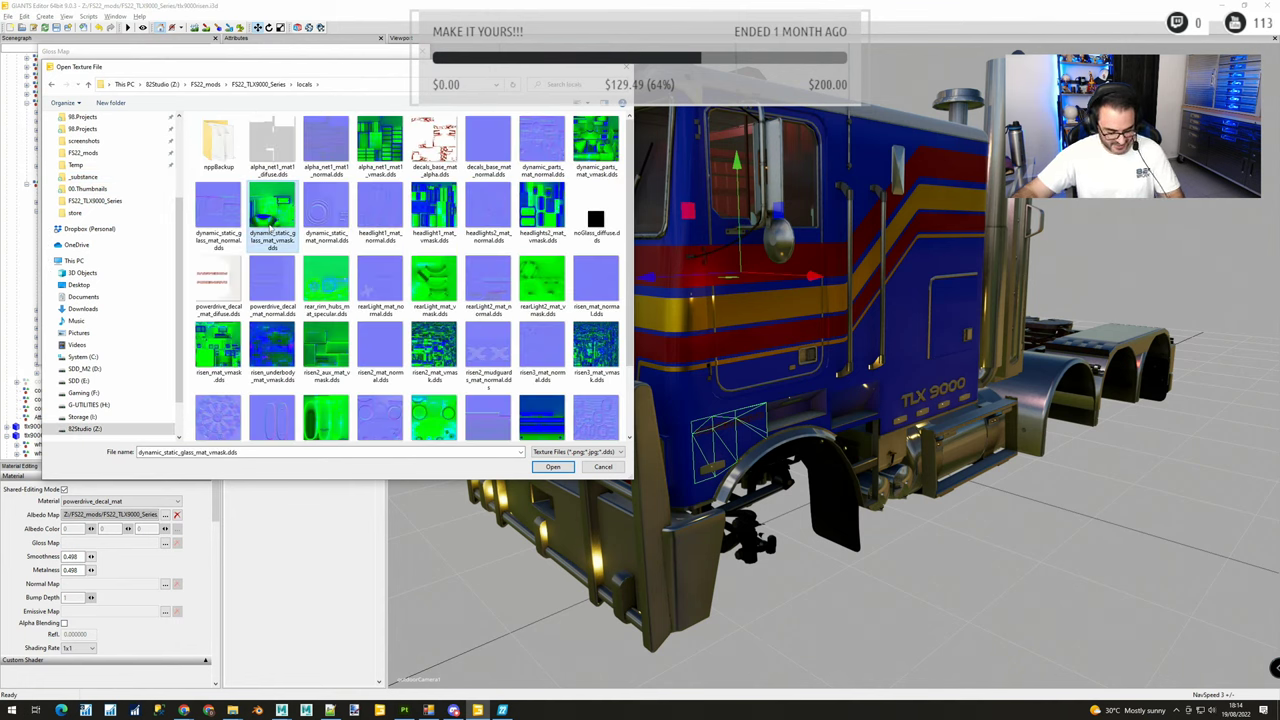
pyautogui.click(326, 278)
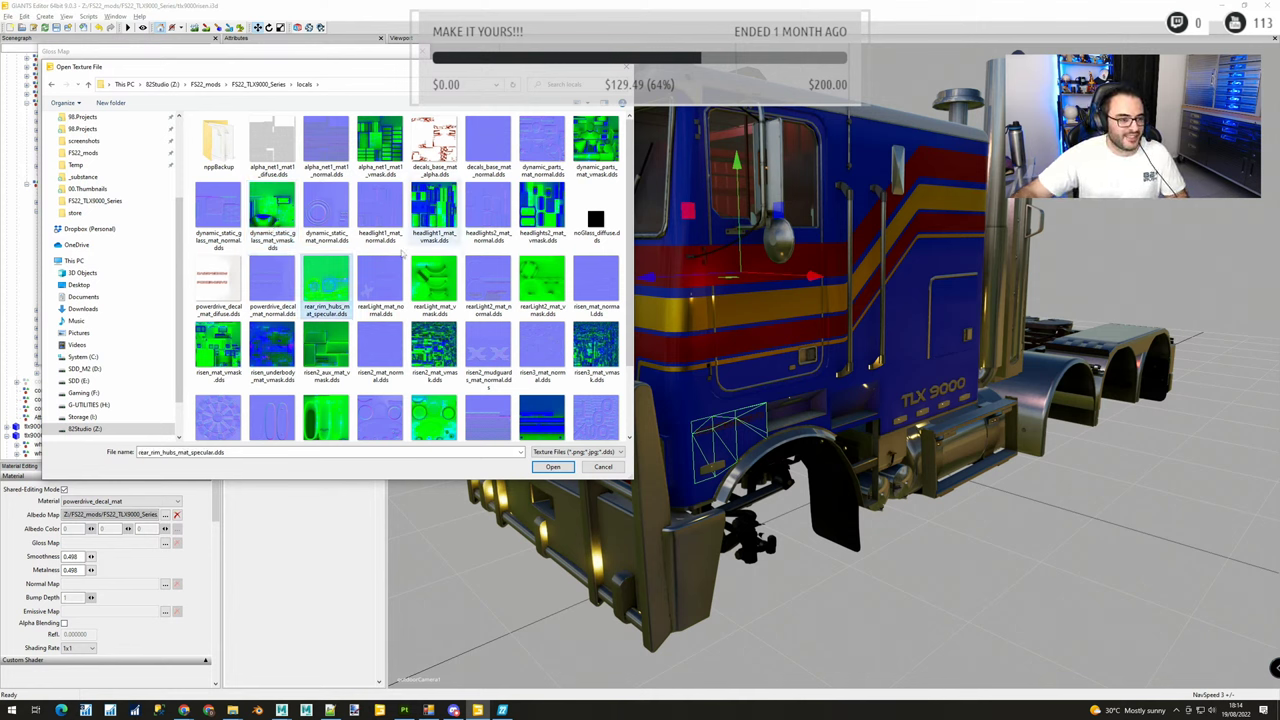
pyautogui.scroll(-1, 432, 272)
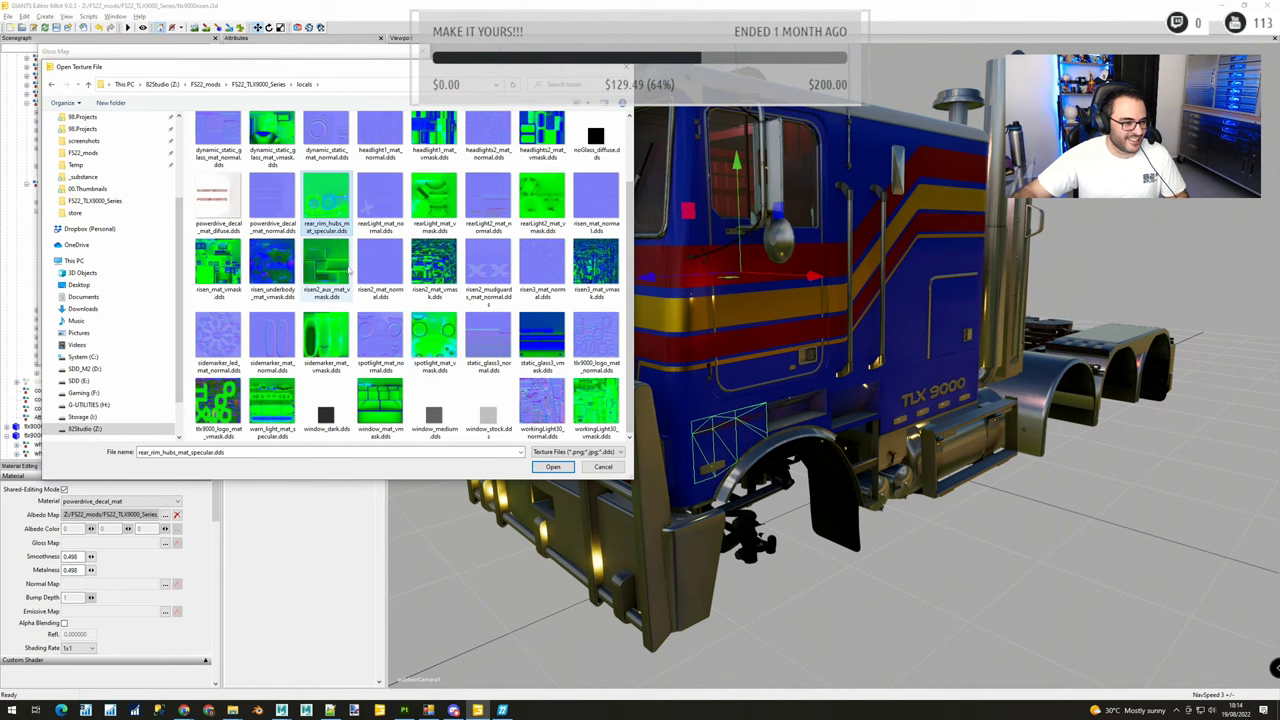
pyautogui.doubleClick(229, 269)
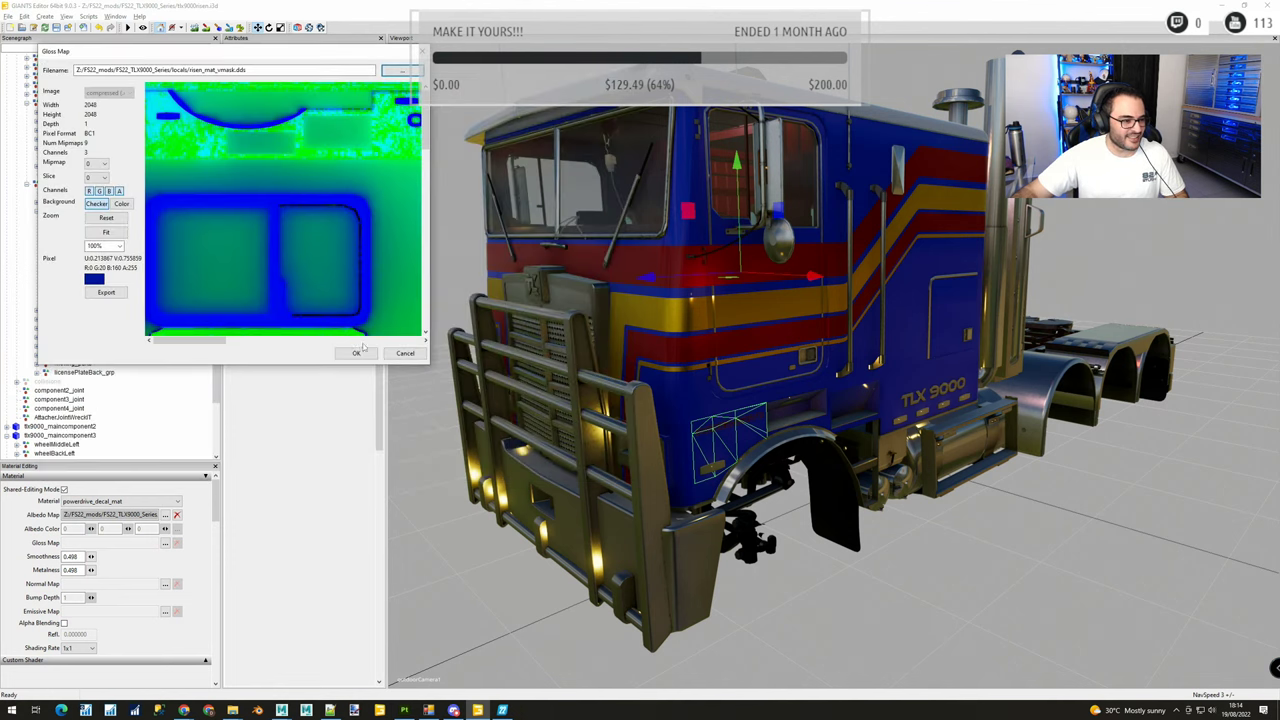
pyautogui.click(359, 354)
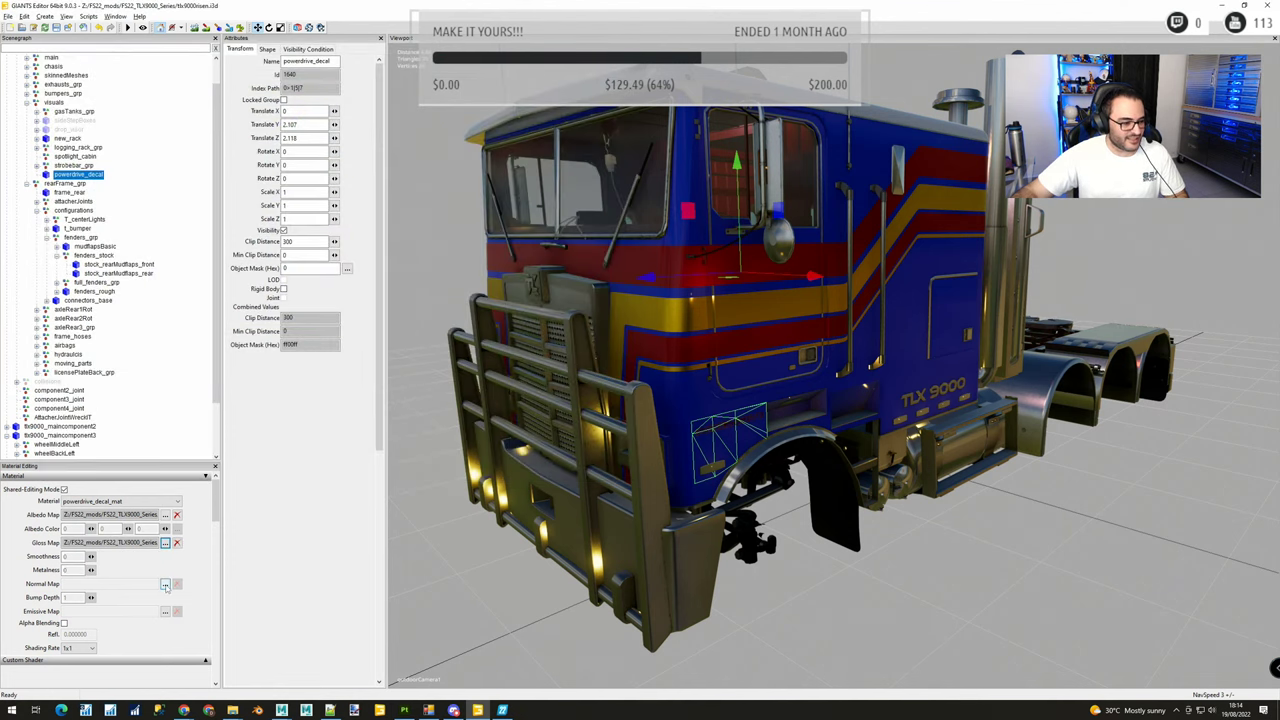
# Assign powerdrive_decal_mat_normal.dds from the locals folder as the decal material's normal map and dismiss the warning
pyautogui.click(165, 585)
pyautogui.click(398, 72)
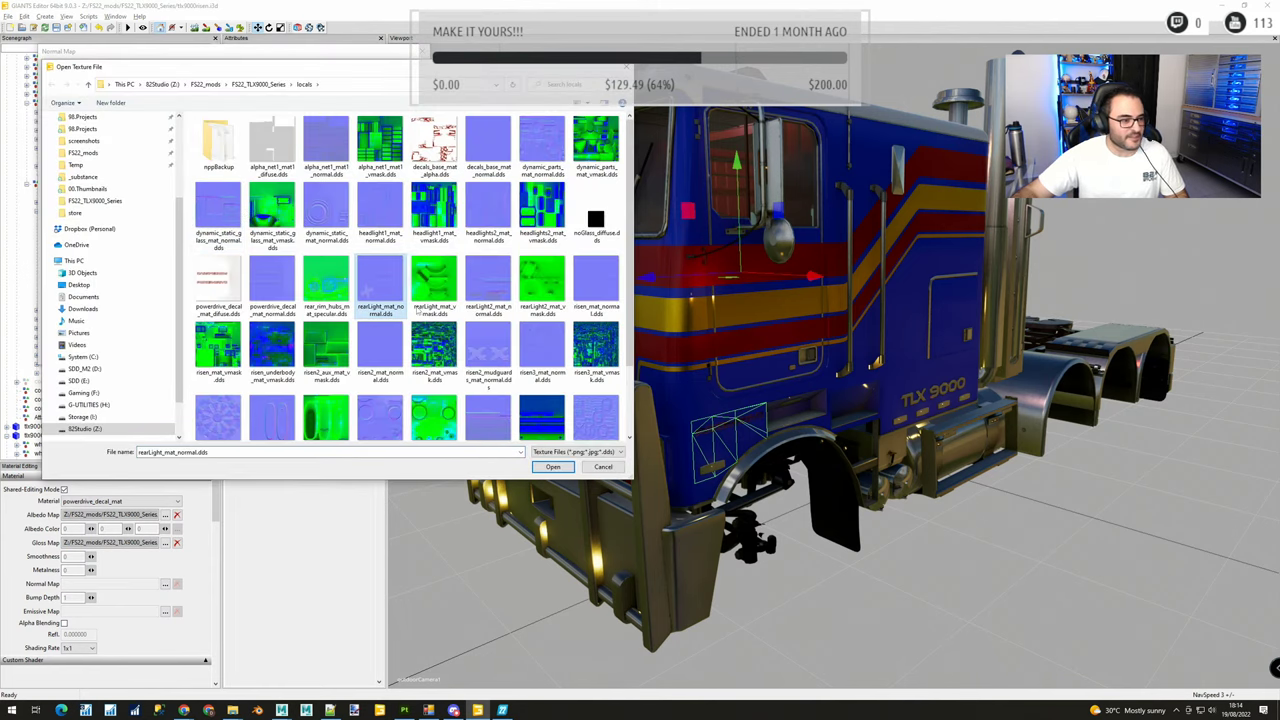
pyautogui.doubleClick(279, 286)
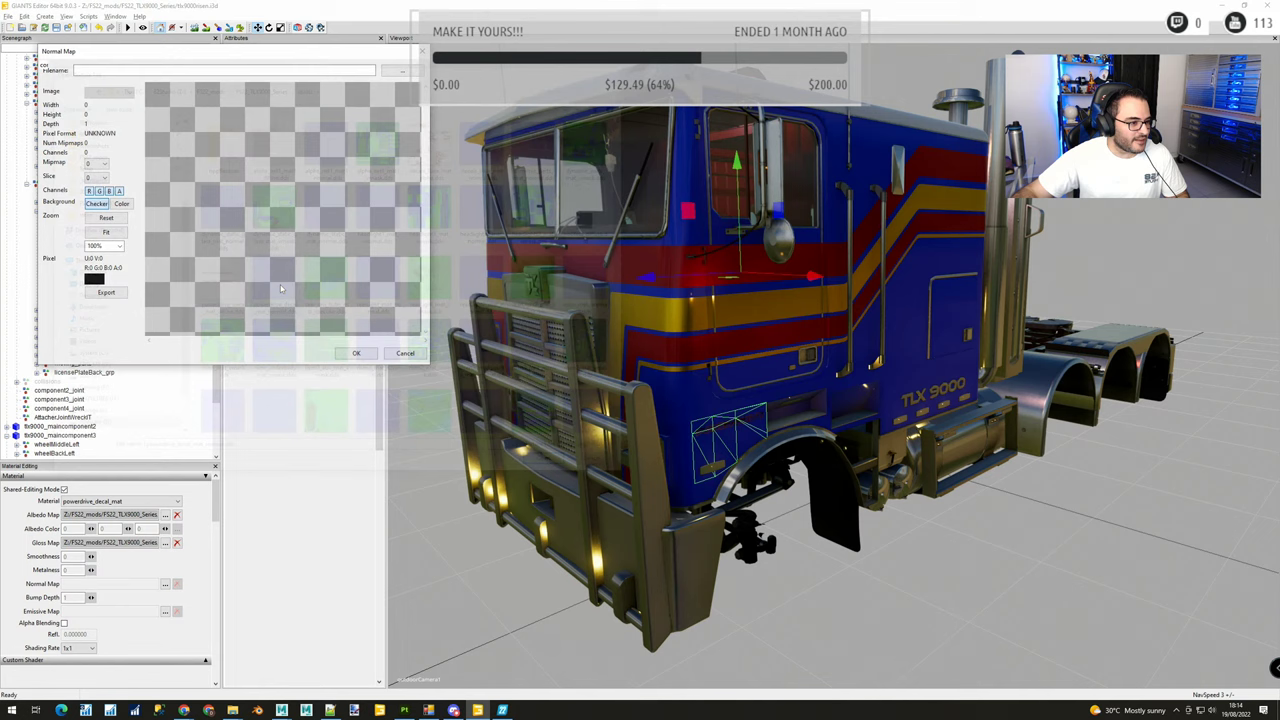
pyautogui.click(356, 354)
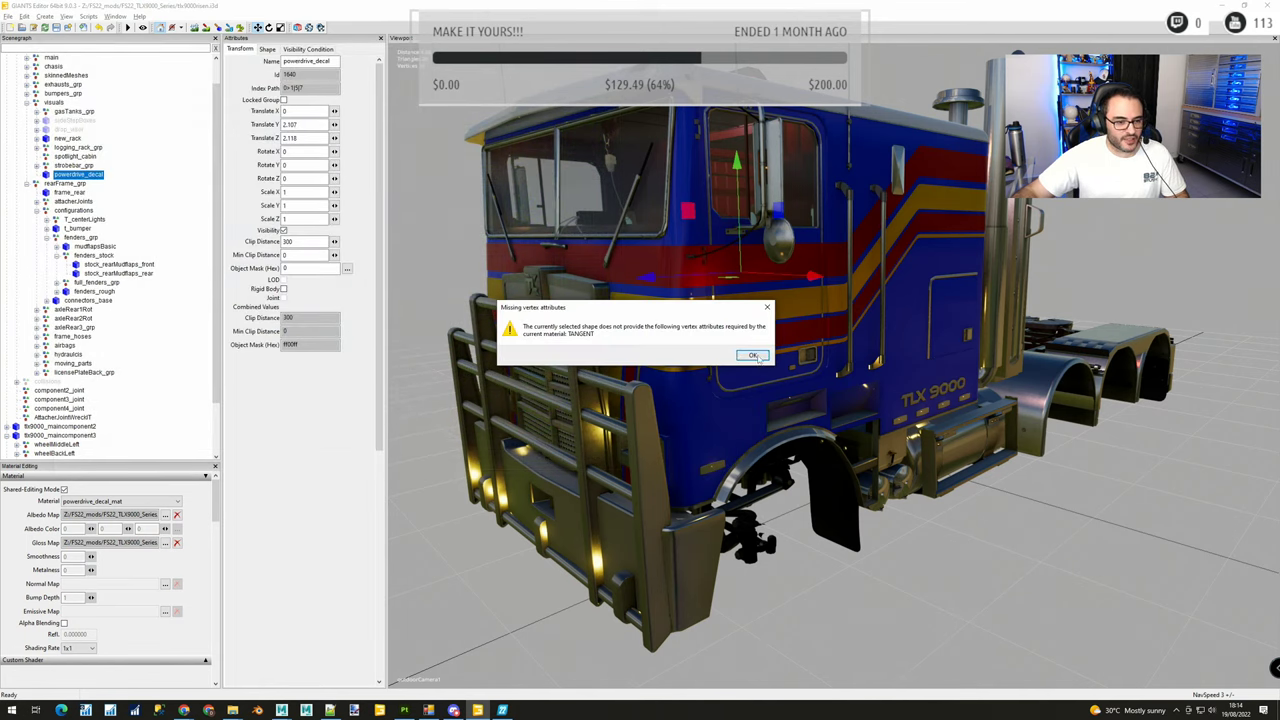
pyautogui.click(754, 356)
# Enable tangents on the powerdrive_decal shape and alpha blending on its material
pyautogui.click(262, 50)
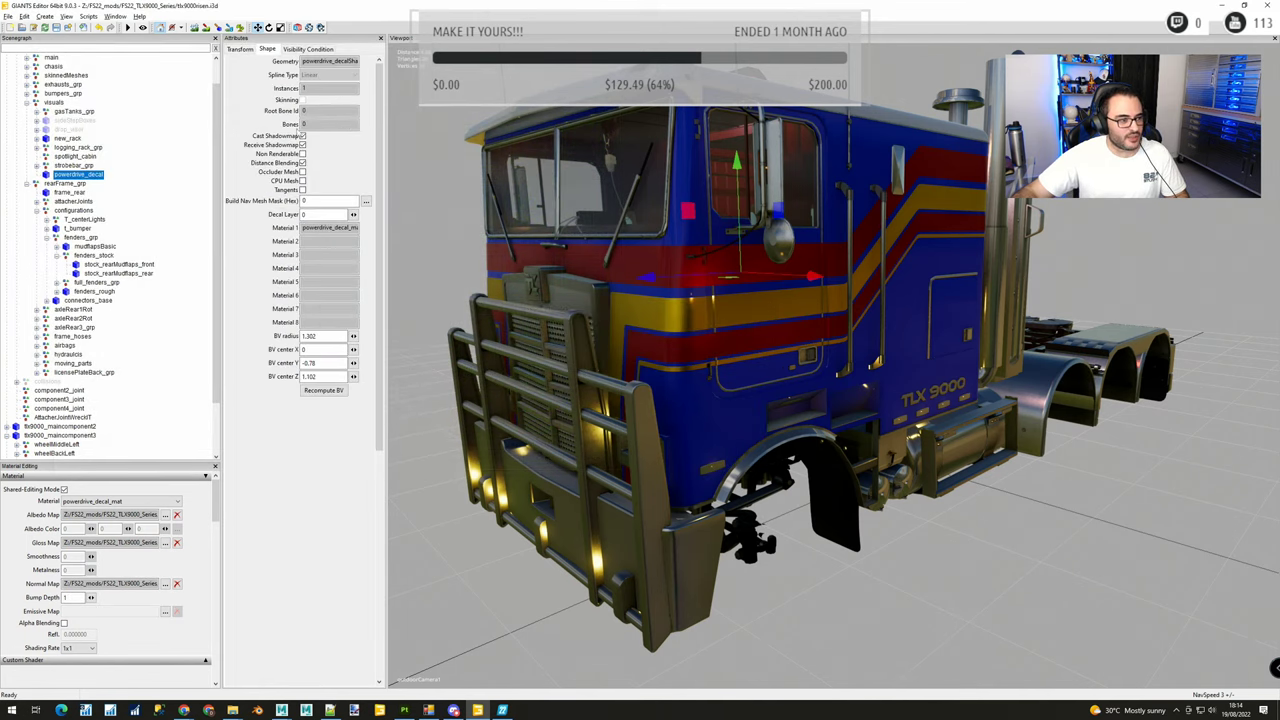
pyautogui.click(303, 189)
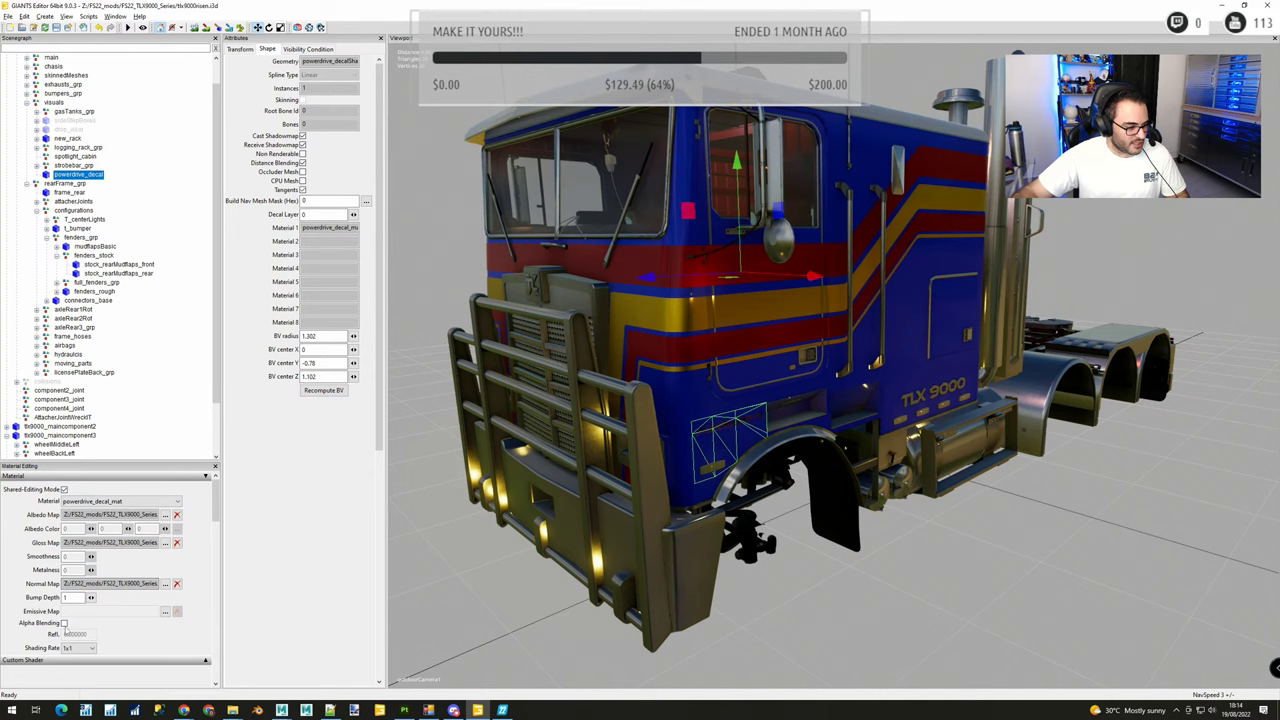
pyautogui.click(64, 623)
# Examine the POWER-DRIVE decal on the cab's side above the wheel arch up close and from several angles
pyautogui.scroll(8, 668, 473)
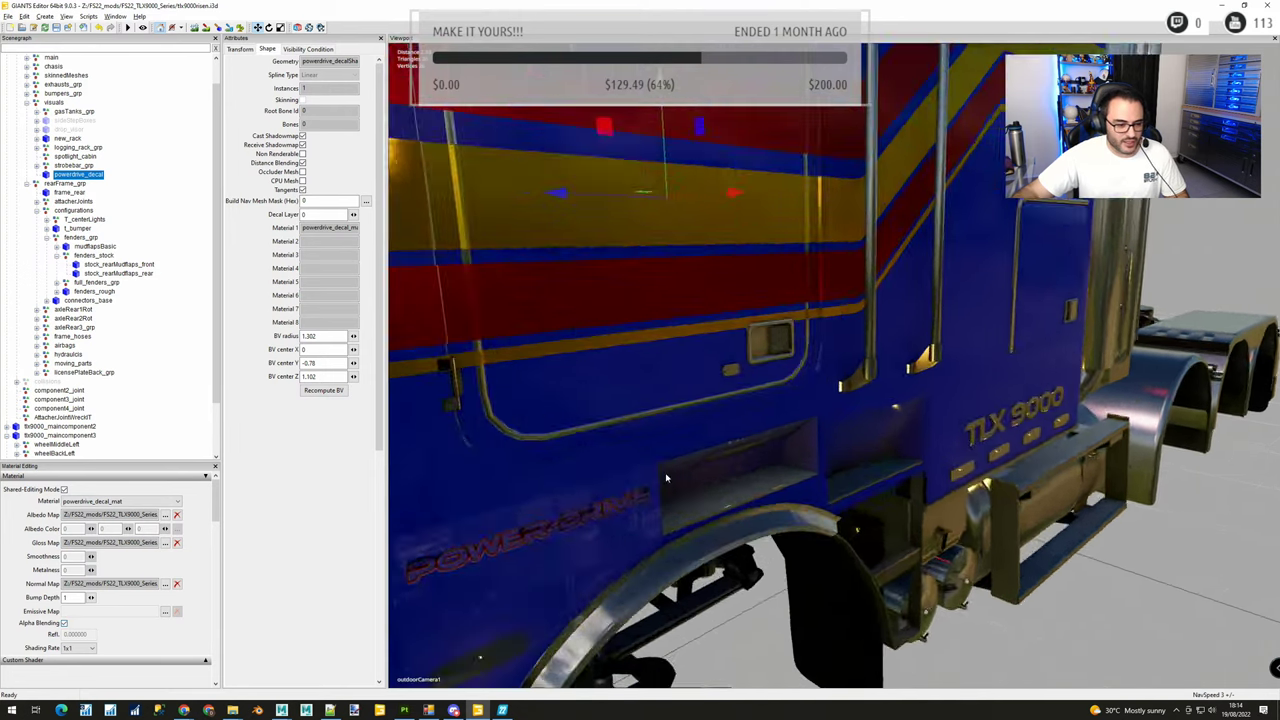
pyautogui.scroll(-2, 682, 464)
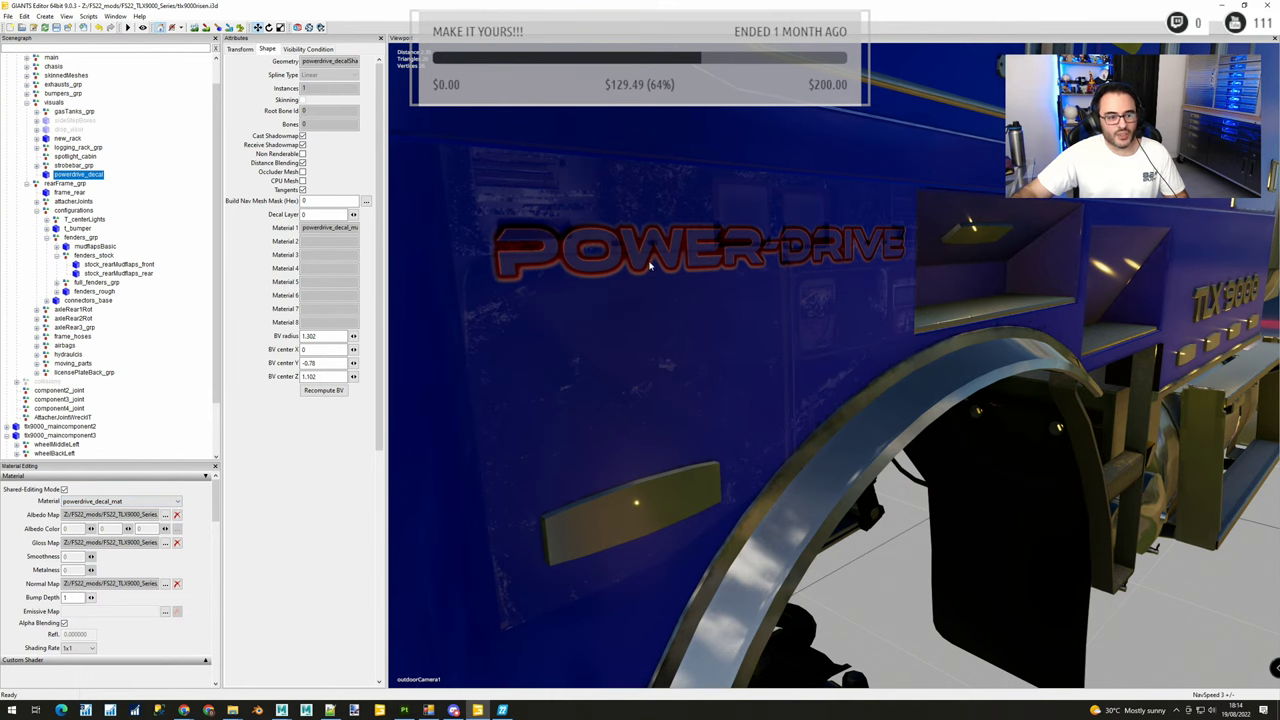
pyautogui.keyDown('alt'); pyautogui.moveTo(650, 265); pyautogui.dragTo(686, 266); pyautogui.keyUp('alt')
pyautogui.scroll(-4, 690, 312)
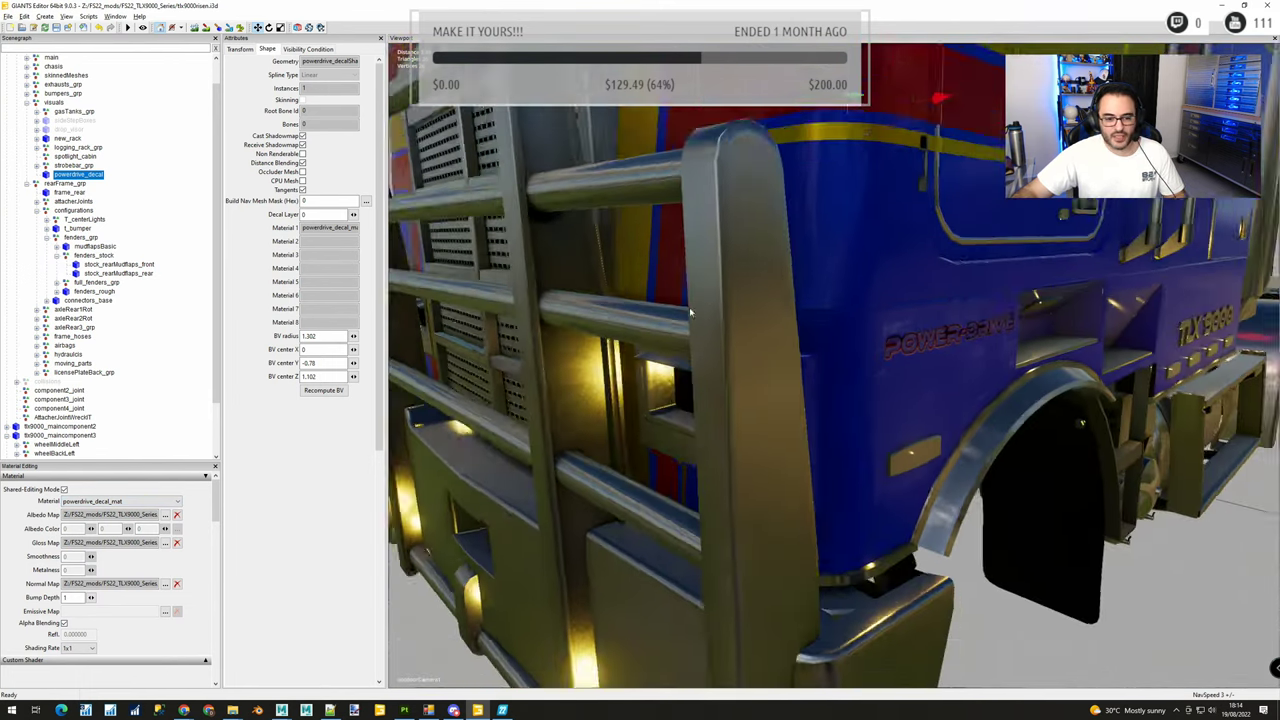
pyautogui.scroll(-2, 690, 312)
pyautogui.moveTo(690, 312)
pyautogui.keyDown('alt'); pyautogui.mouseDown()
pyautogui.moveTo(677, 309)
pyautogui.moveTo(691, 314)
pyautogui.moveTo(696, 299)
pyautogui.mouseUp(); pyautogui.keyUp('alt')
pyautogui.scroll(4, 691, 305)
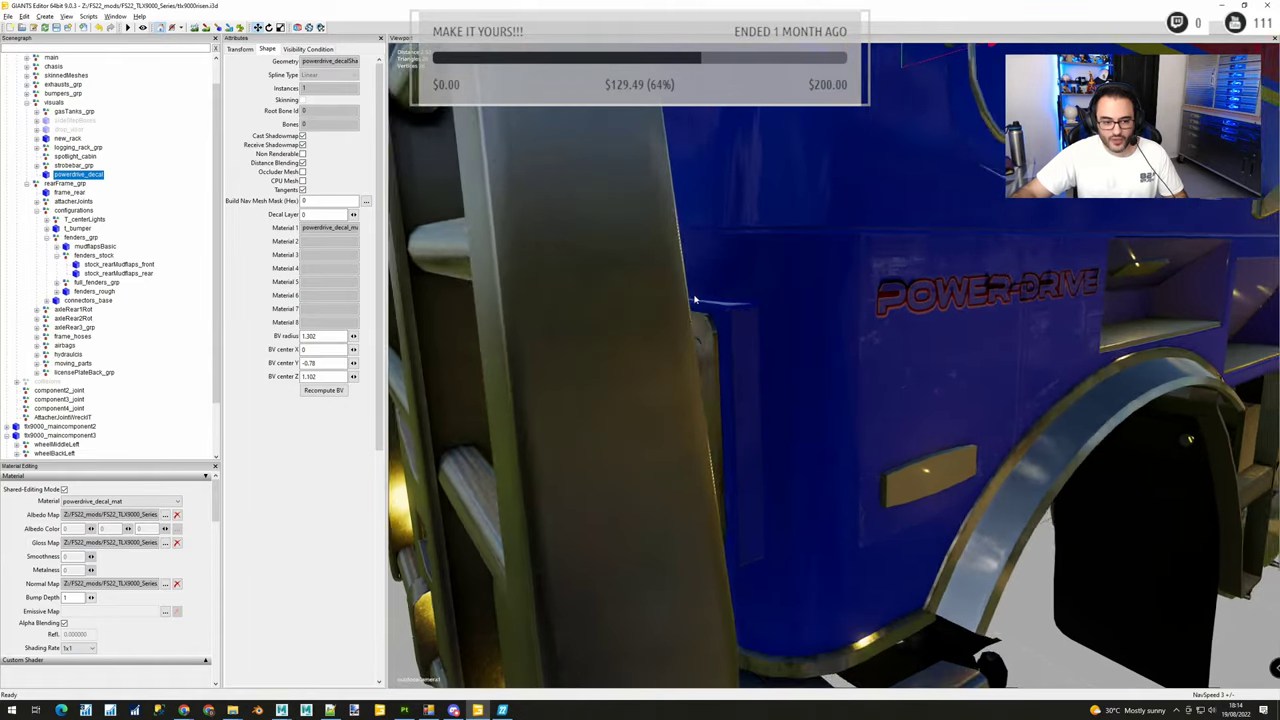
pyautogui.moveTo(696, 300); pyautogui.dragTo(699, 301, button='middle')
pyautogui.keyDown('alt'); pyautogui.moveTo(881, 334); pyautogui.dragTo(872, 334); pyautogui.keyUp('alt')
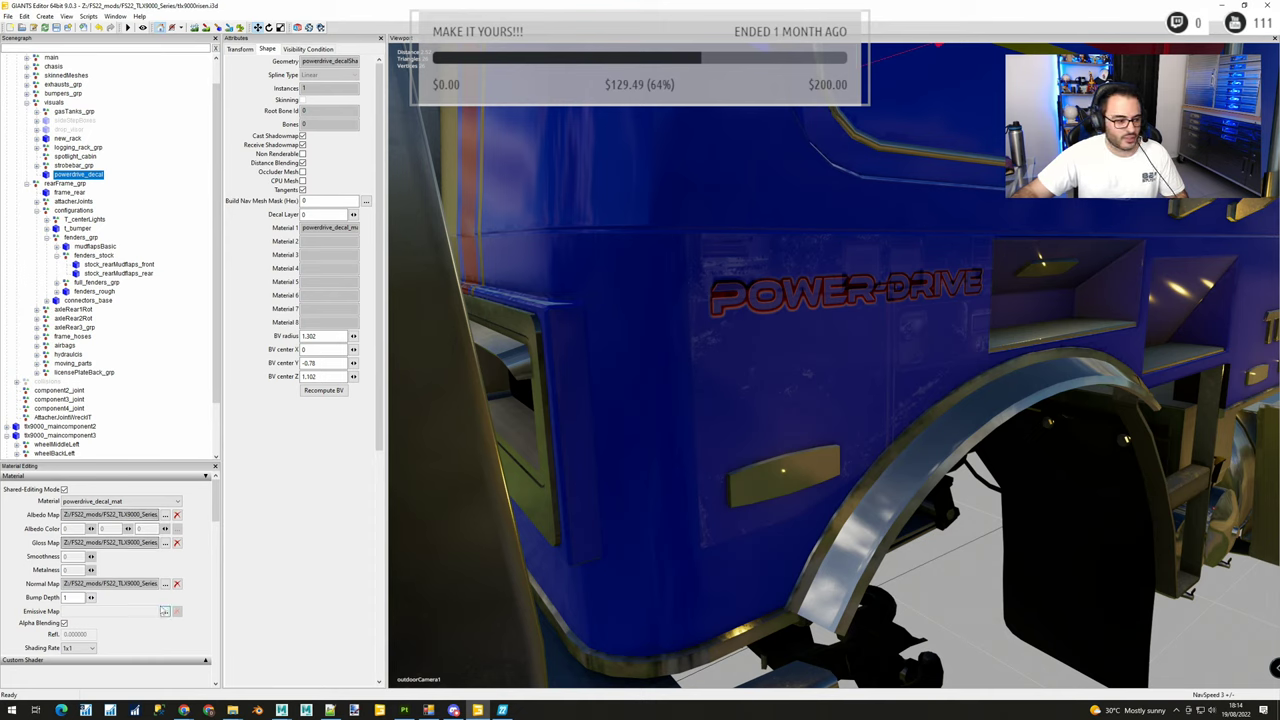
# Assign vehicleShader.xml from the game's shaders folder as the custom shader of the decal material
pyautogui.click(206, 660)
pyautogui.scroll(-1, 201, 632)
pyautogui.scroll(-1, 201, 632)
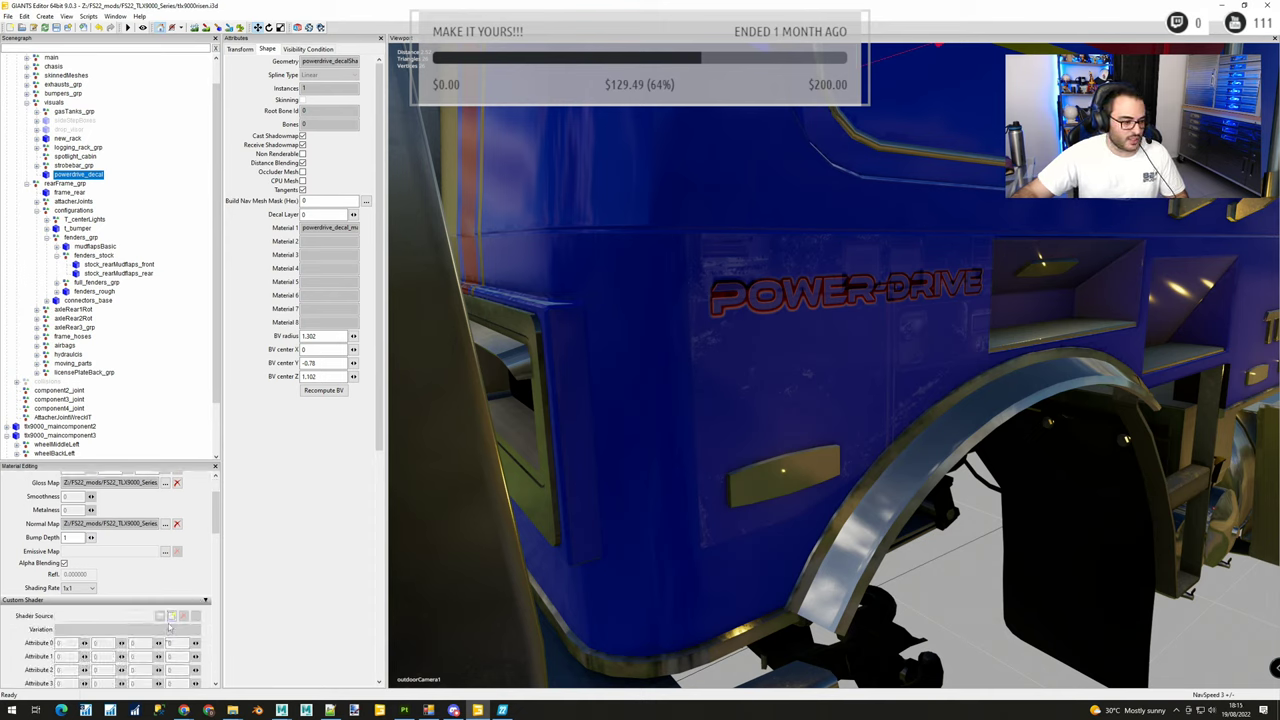
pyautogui.click(169, 615)
pyautogui.click(200, 336)
pyautogui.press('v')
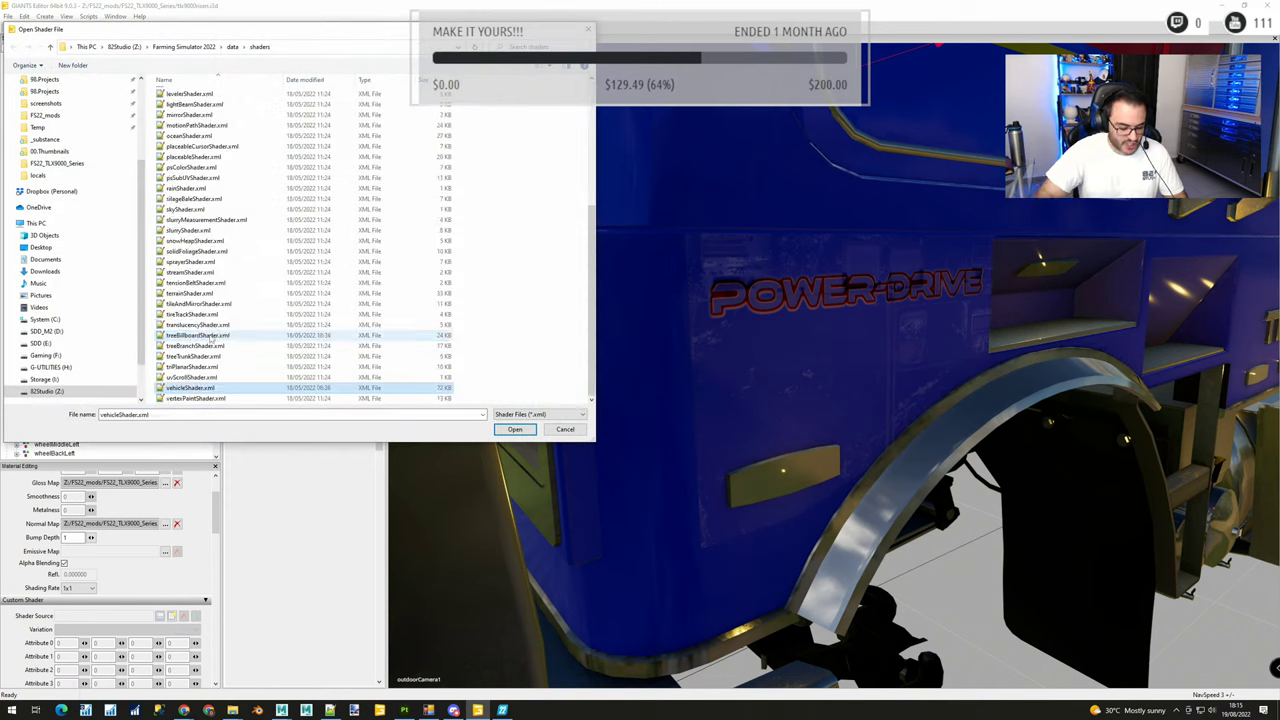
pyautogui.press('Return')
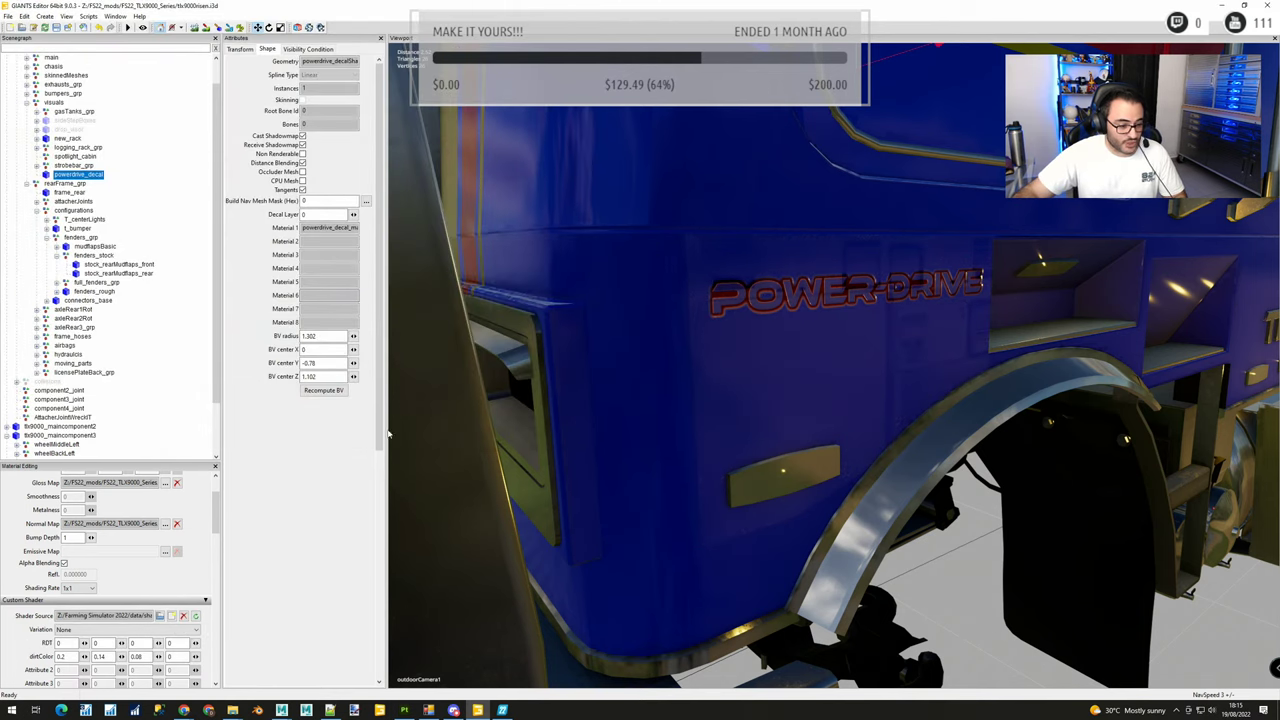
# Set the decal material's vehicle shader variation to Decal_normalThirdUV after trying Decal_normalThirdUV_colorMask
pyautogui.click(128, 629)
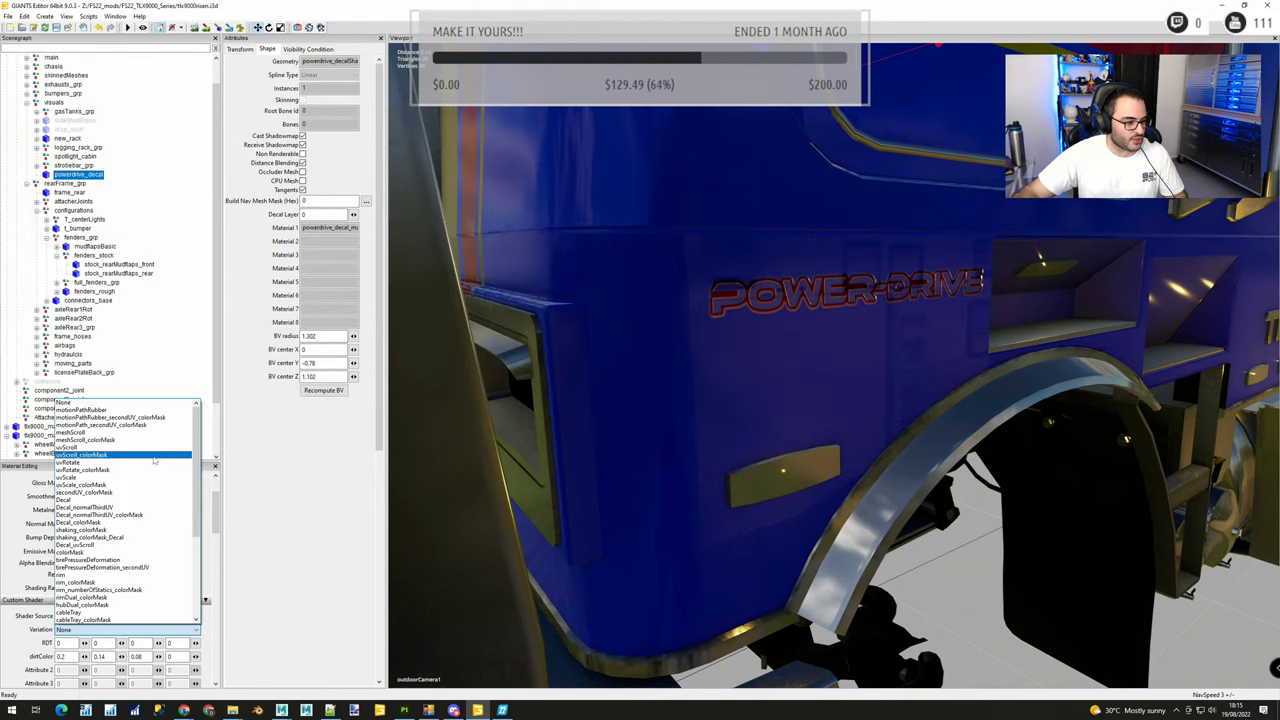
pyautogui.click(132, 516)
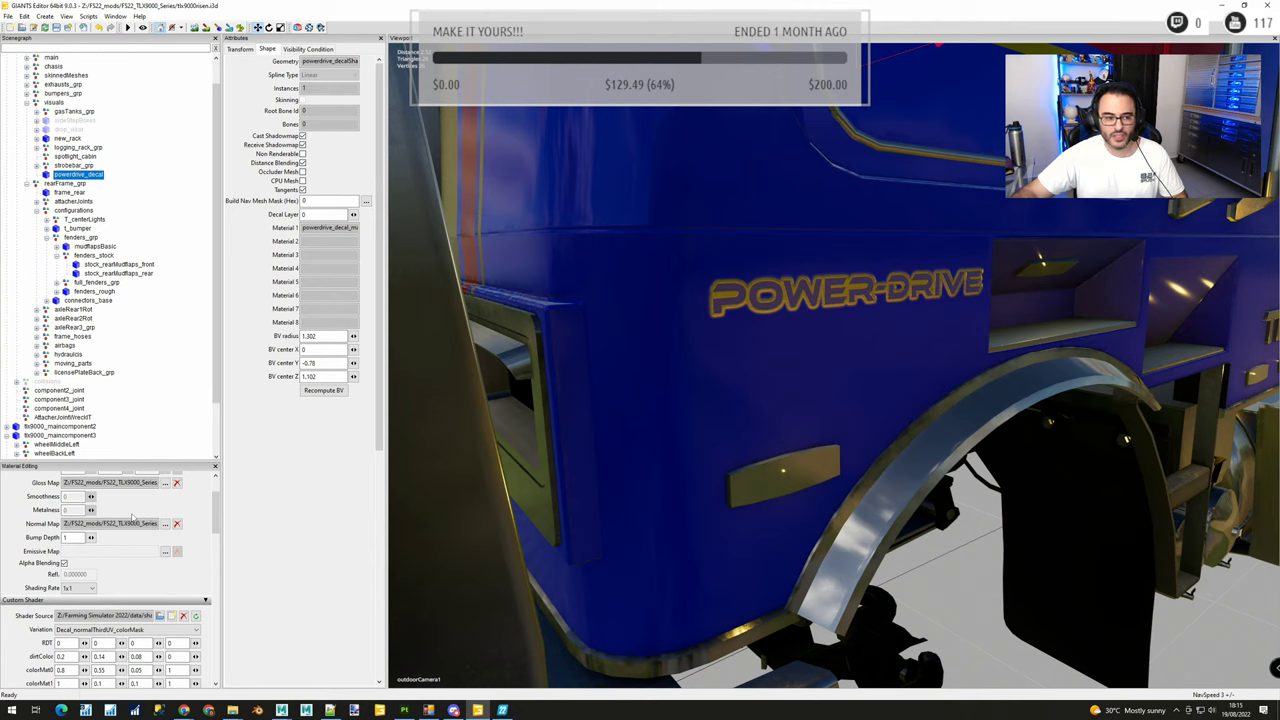
pyautogui.click(138, 630)
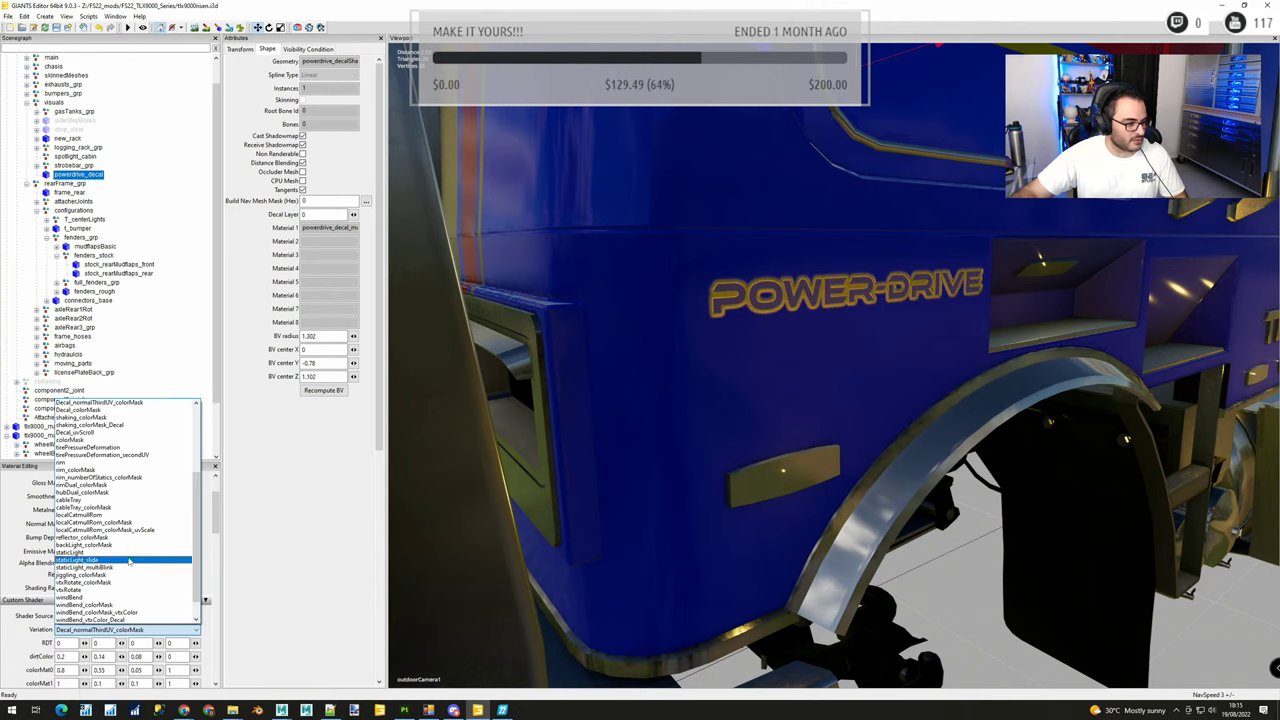
pyautogui.scroll(5, 130, 500)
pyautogui.click(103, 420)
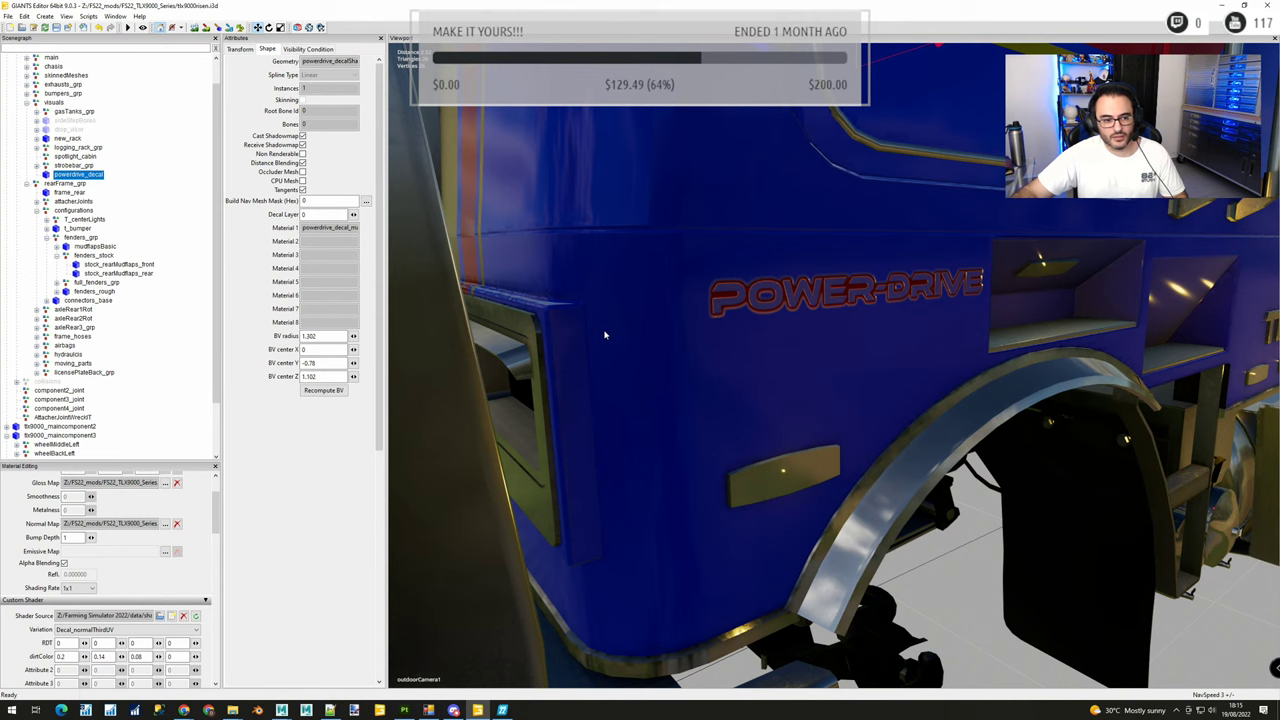
# Examine the POWER-DRIVE decal's shading on the cab side from close up, from afar and alongside the TLX 9000 lettering
pyautogui.scroll(-6, 754, 353)
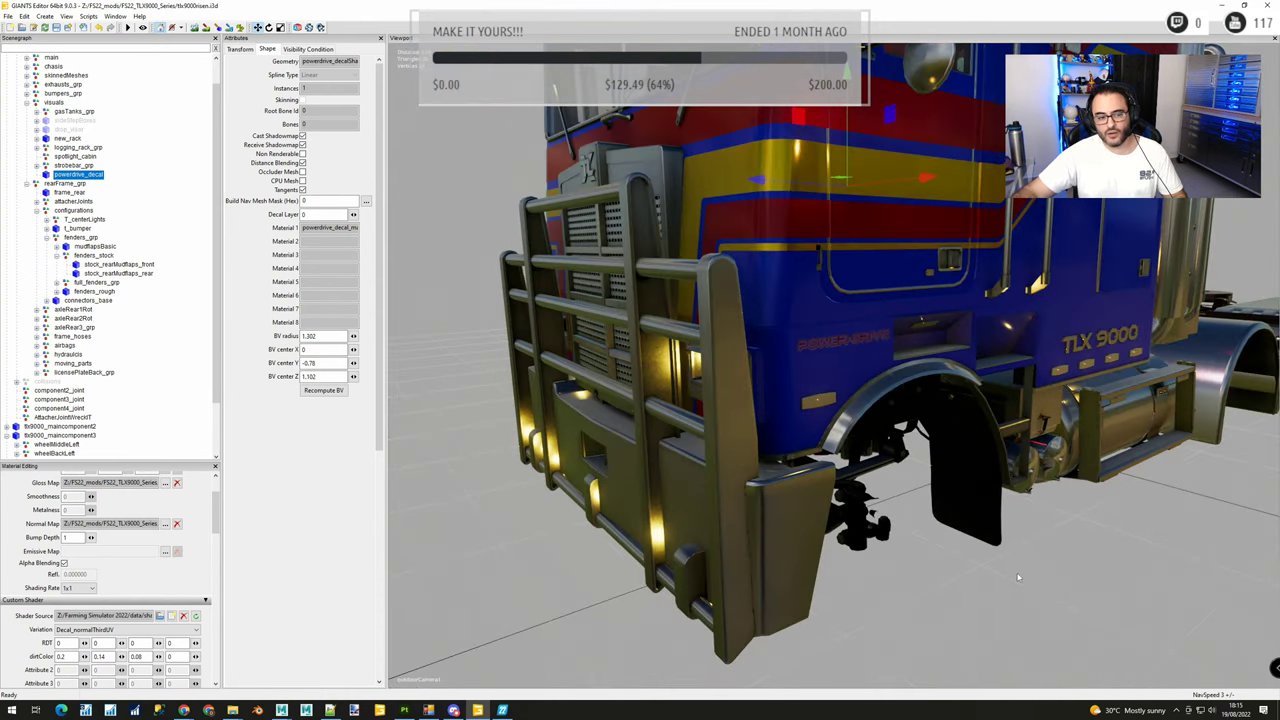
pyautogui.scroll(5, 884, 406)
pyautogui.scroll(-6, 823, 276)
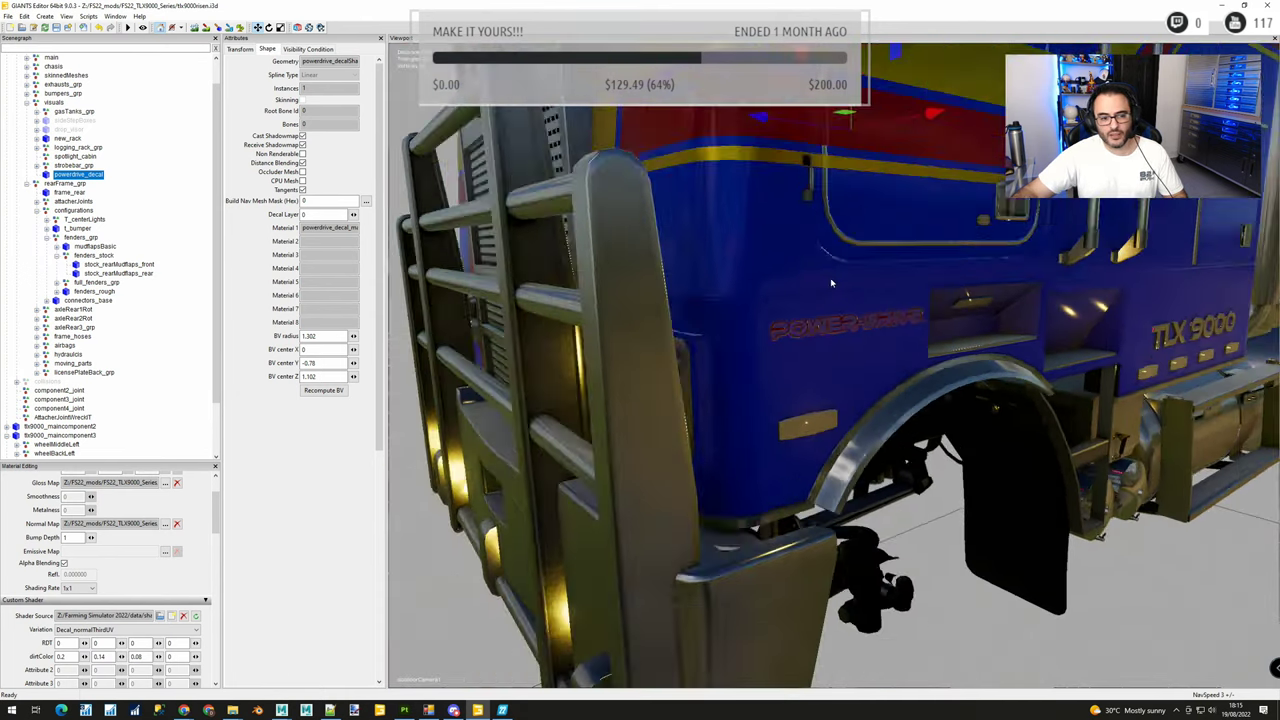
pyautogui.scroll(4, 860, 292)
pyautogui.moveTo(891, 292); pyautogui.dragTo(885, 289, button='middle')
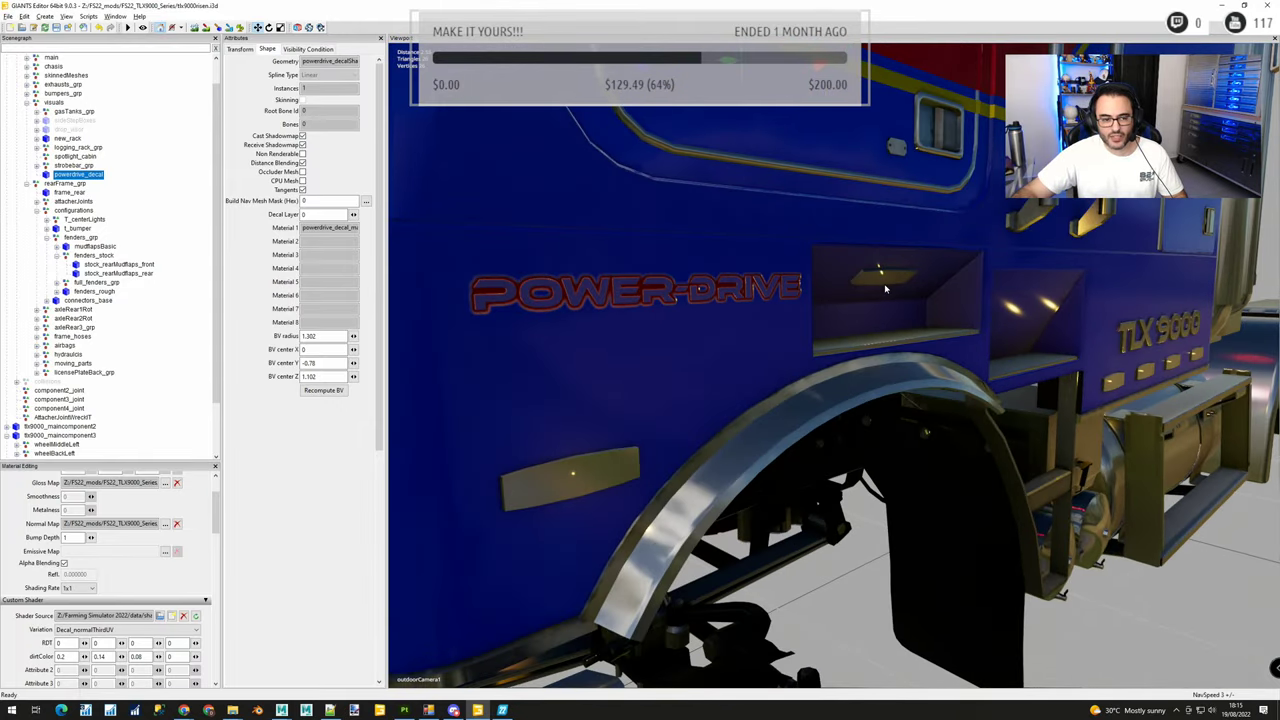
pyautogui.scroll(-5, 885, 289)
pyautogui.scroll(1, 885, 288)
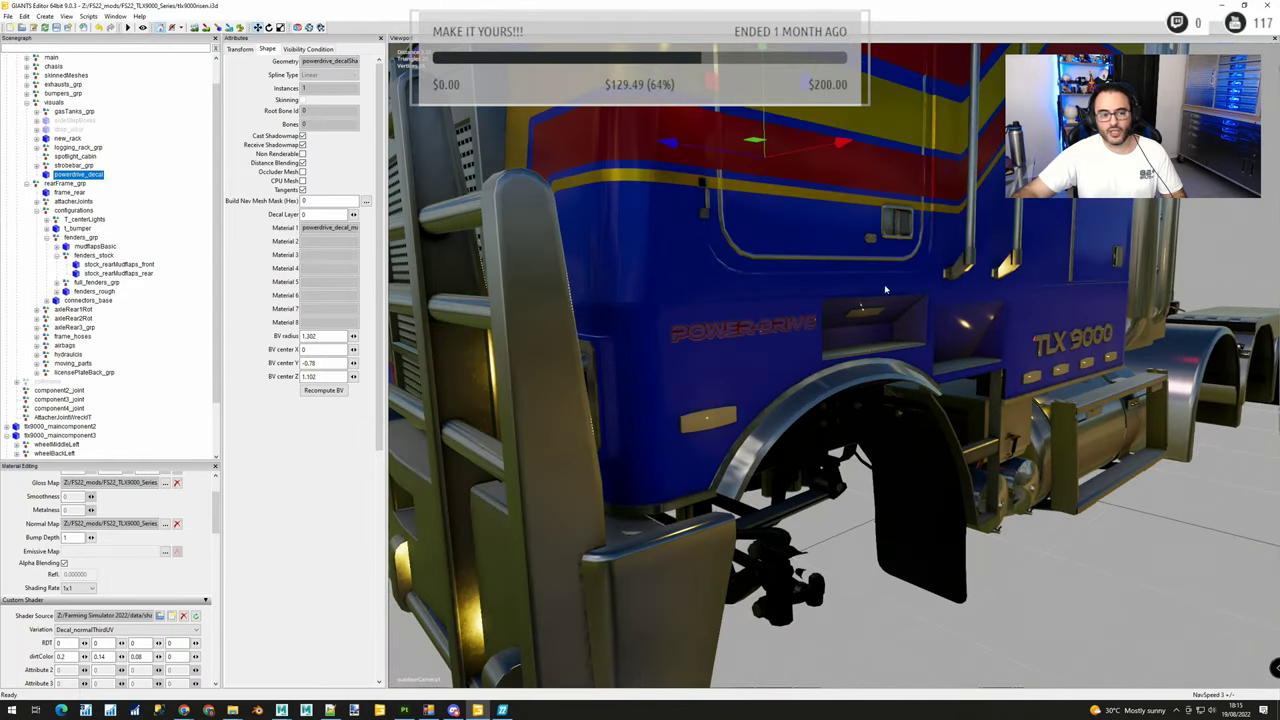
pyautogui.scroll(-3, 834, 172)
pyautogui.moveTo(834, 172); pyautogui.dragTo(839, 190, button='middle')
pyautogui.scroll(2, 839, 195)
pyautogui.scroll(8, 705, 393)
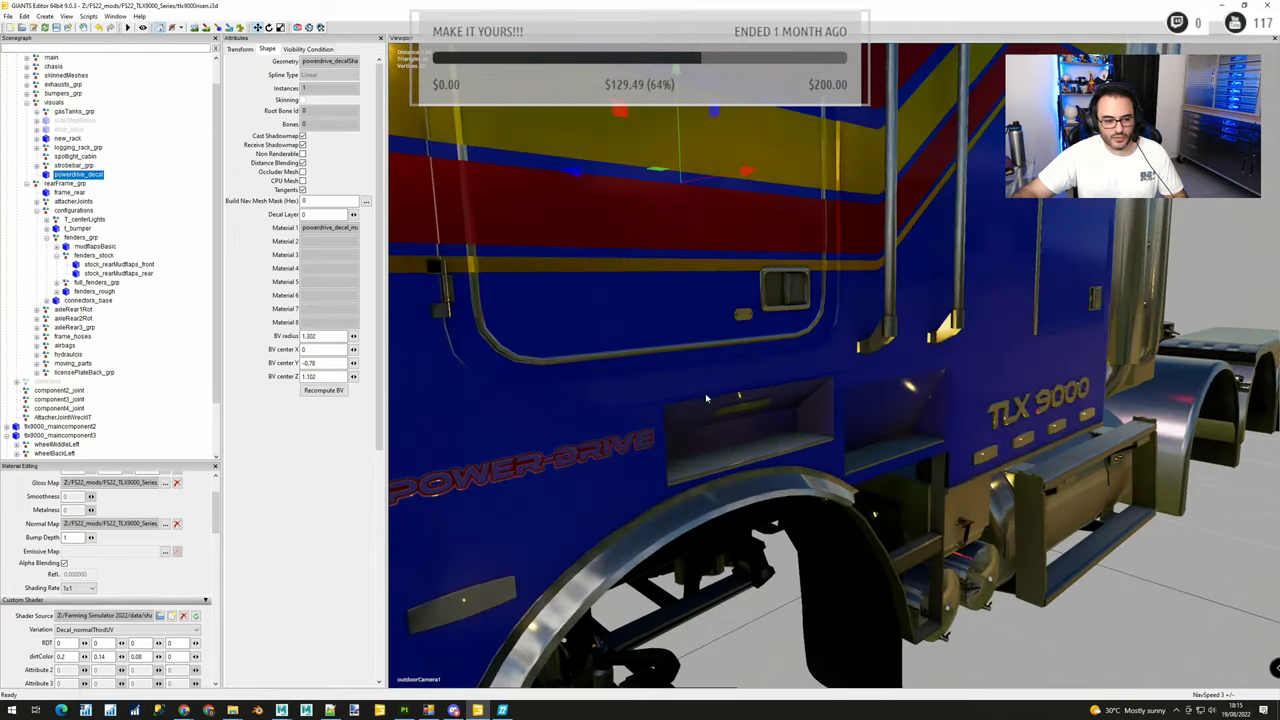
pyautogui.scroll(3, 717, 394)
pyautogui.scroll(-5, 714, 407)
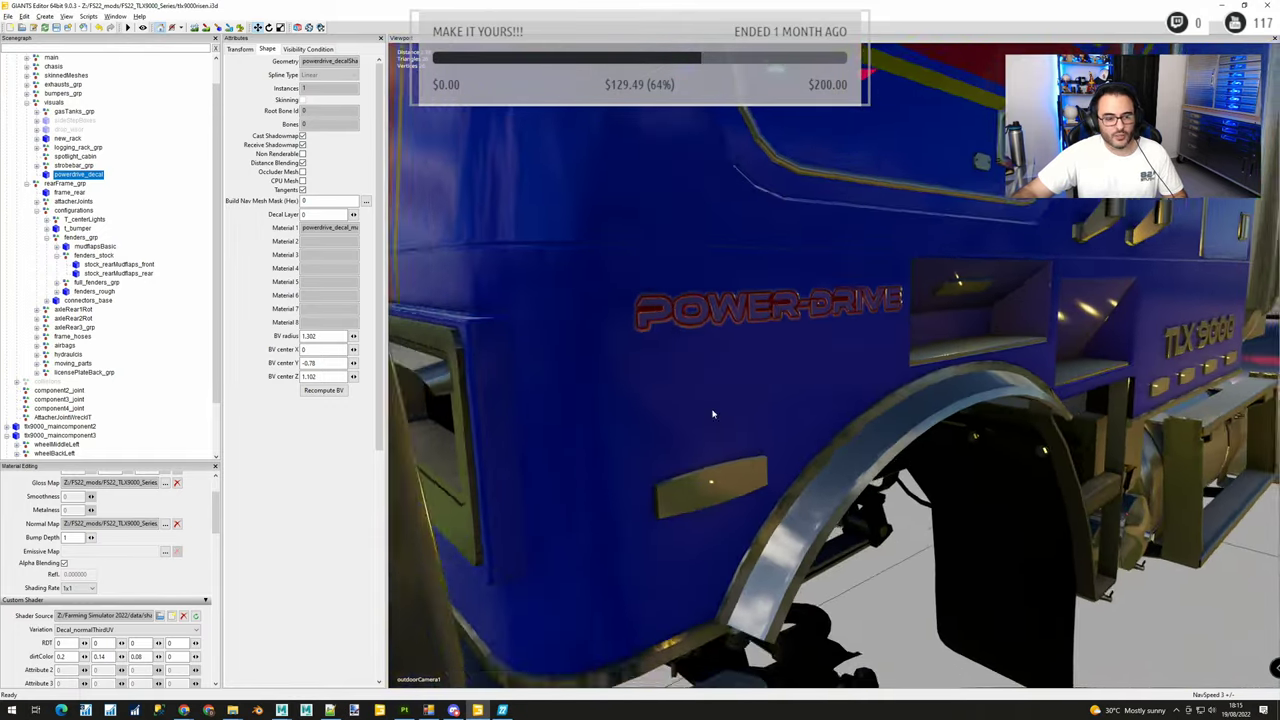
pyautogui.scroll(1, 714, 414)
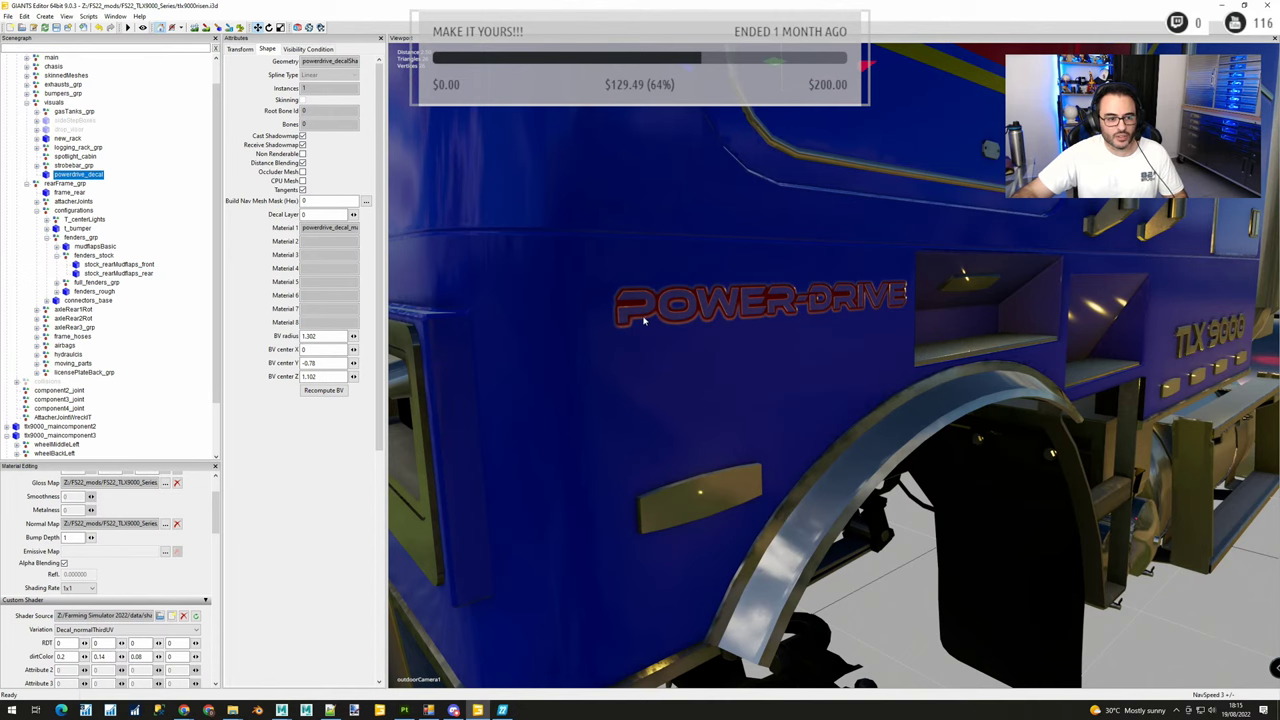
pyautogui.scroll(-4, 760, 277)
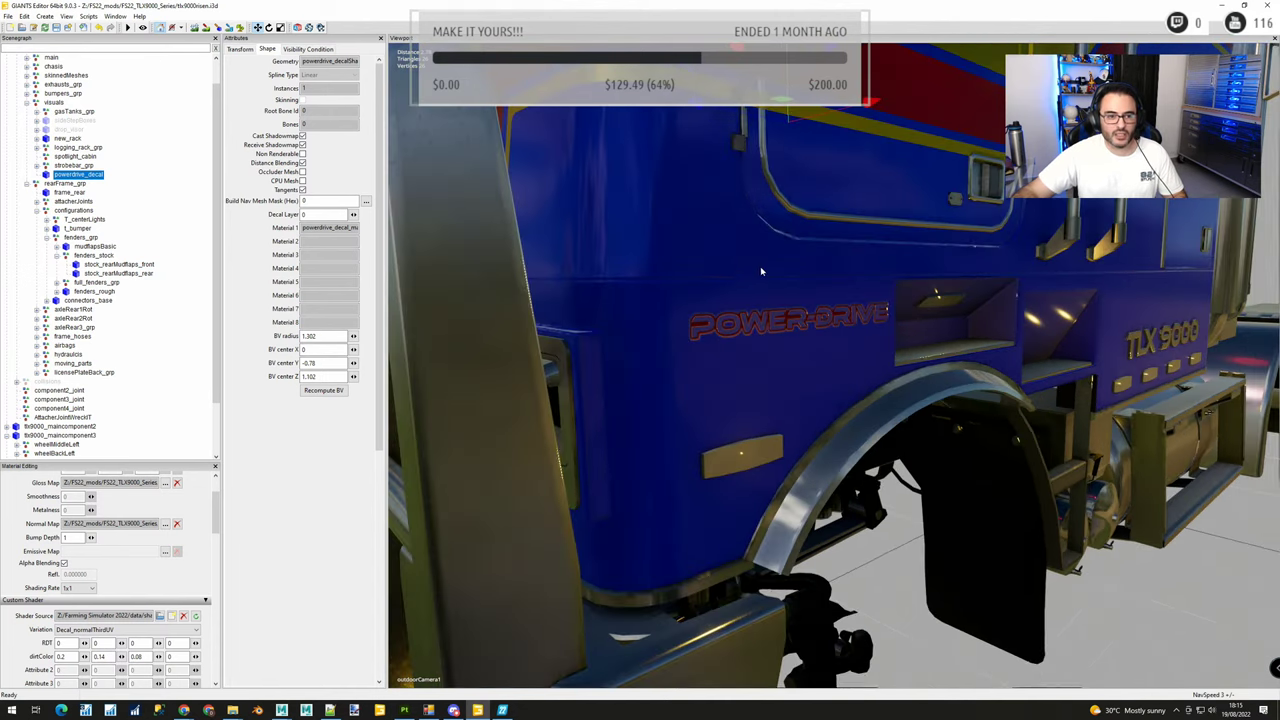
pyautogui.scroll(4, 797, 246)
pyautogui.scroll(-3, 828, 294)
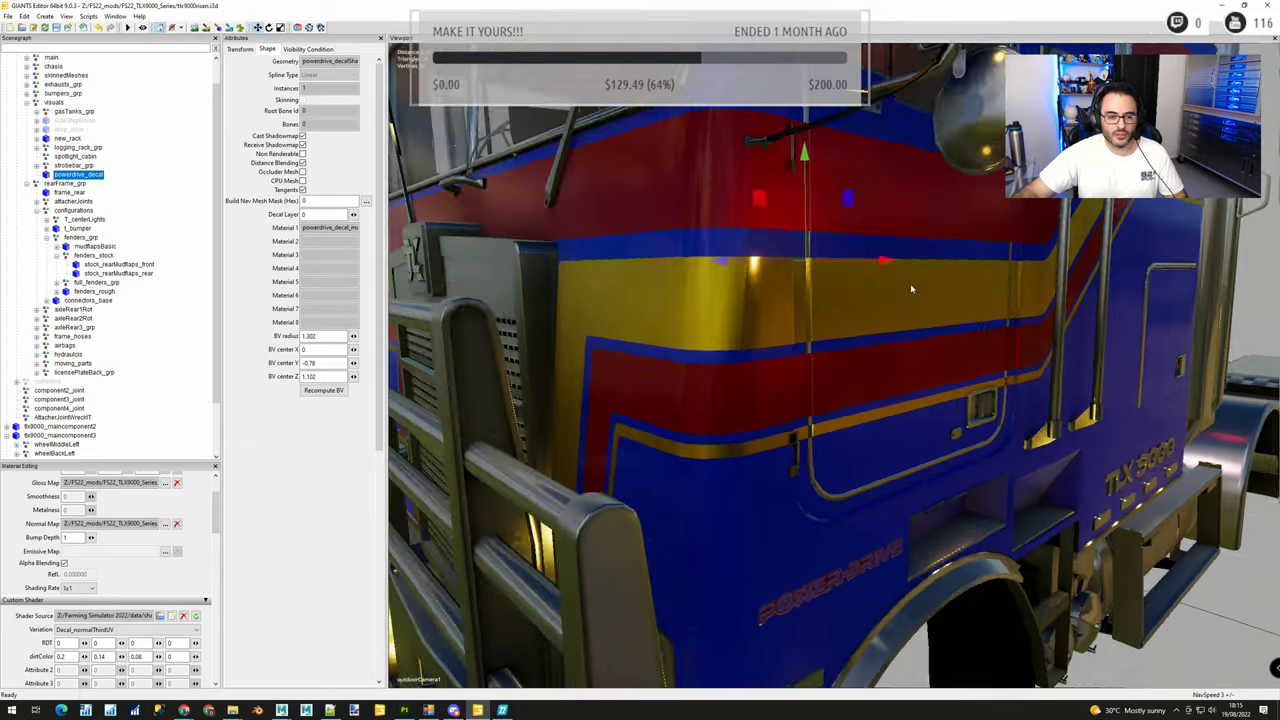
pyautogui.scroll(-3, 904, 145)
pyautogui.keyDown('alt'); pyautogui.moveTo(904, 145); pyautogui.dragTo(877, 330, button='middle'); pyautogui.keyUp('alt')
pyautogui.moveTo(909, 513); pyautogui.dragTo(819, 390, button='middle')
pyautogui.scroll(4, 819, 390)
pyautogui.scroll(1, 819, 390)
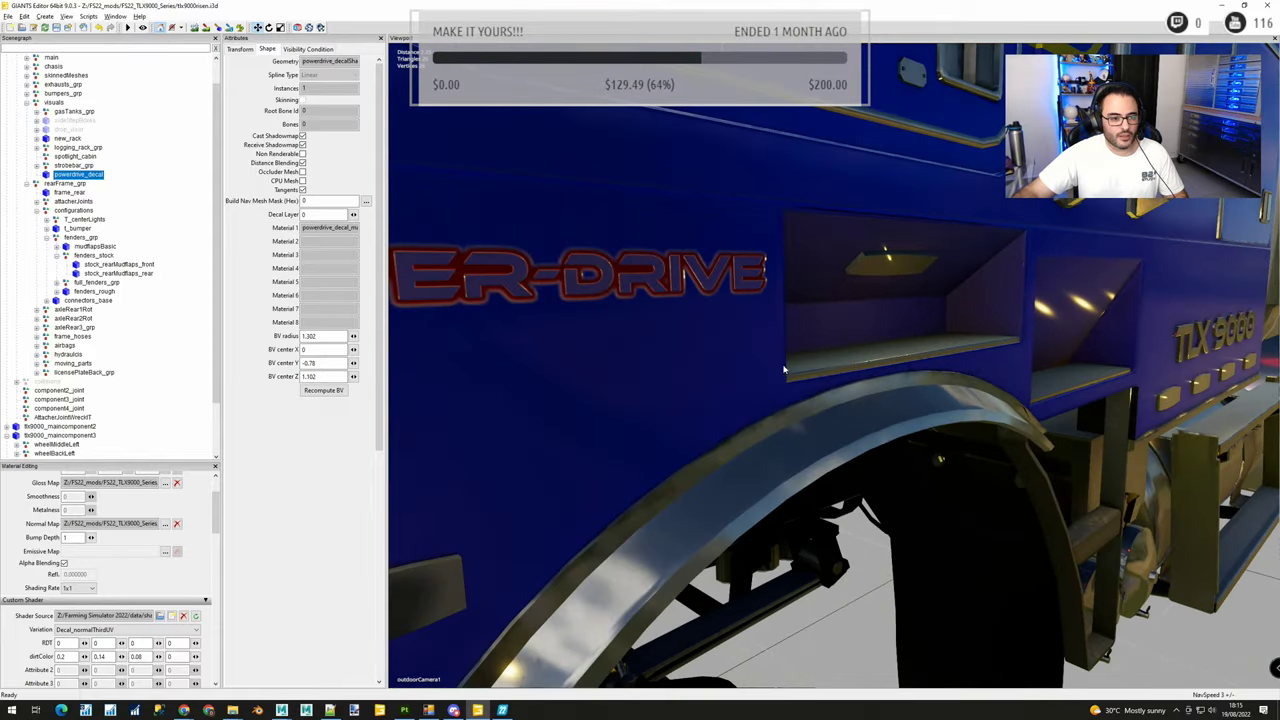
pyautogui.keyDown('alt'); pyautogui.moveTo(640, 348); pyautogui.dragTo(806, 366, button='middle'); pyautogui.keyUp('alt')
pyautogui.scroll(-2, 703, 370)
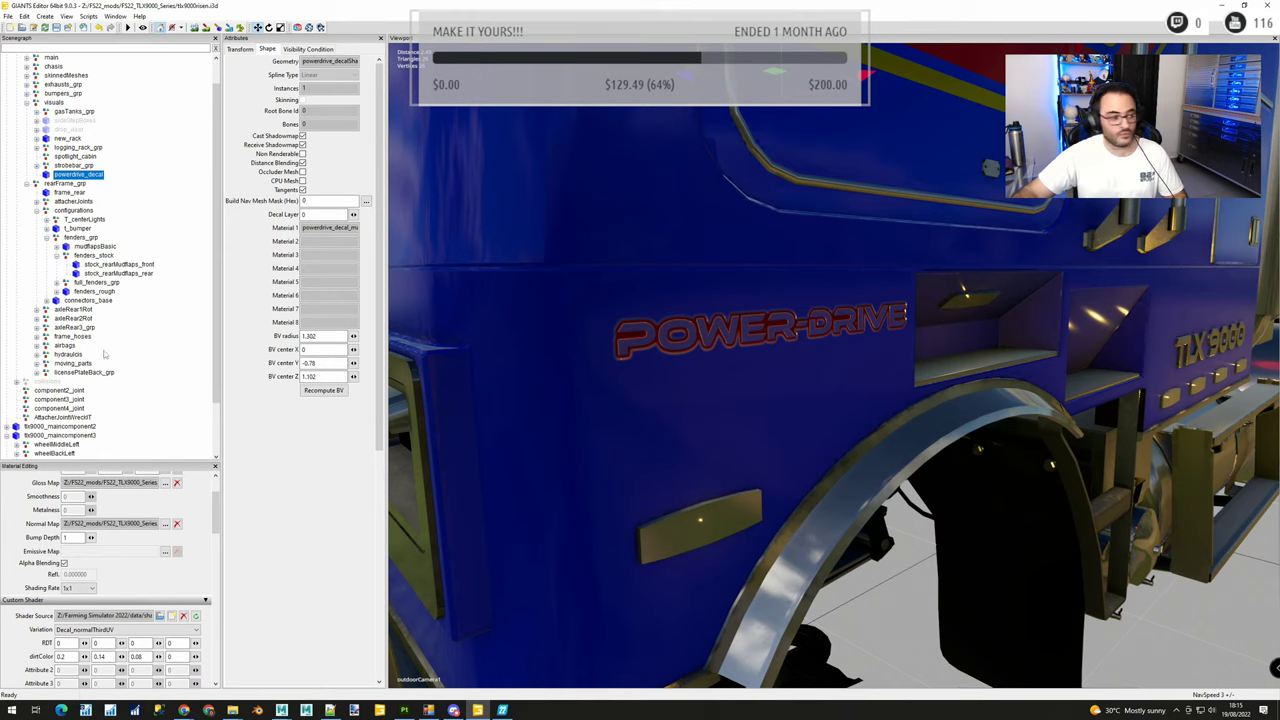
# Save the truck's i3d scene and switch to Farming Simulator 22
pyautogui.click(58, 29)
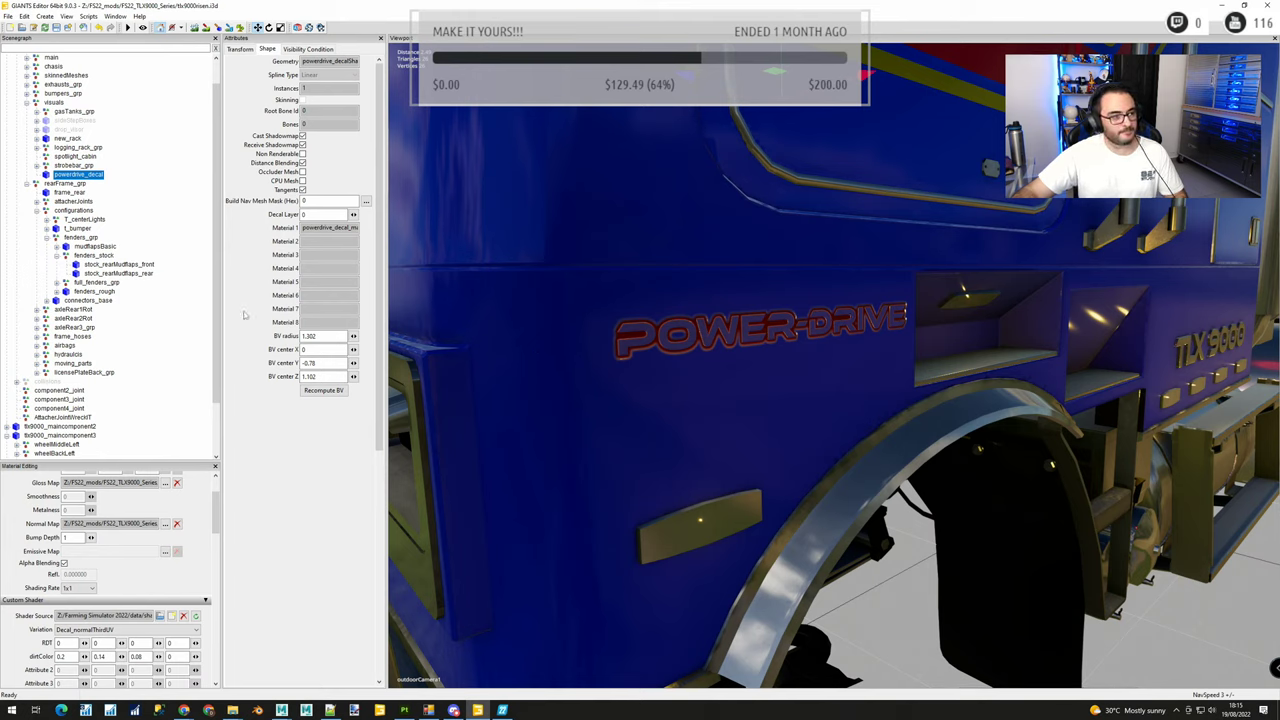
pyautogui.moveTo(743, 455); pyautogui.dragTo(803, 448, button='middle')
pyautogui.hotkey('alt', 'Tab')
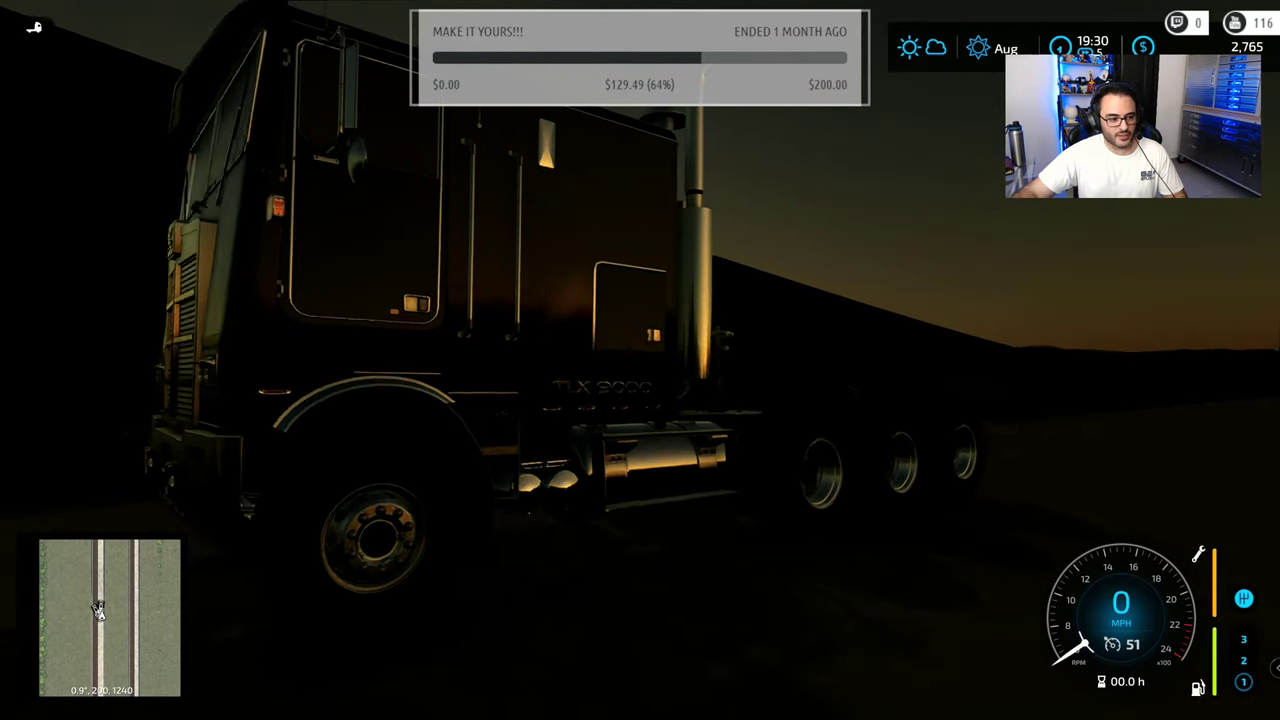
# Get out of the truck in the game and walk to a spot facing its front corner and door side
pyautogui.press('e')
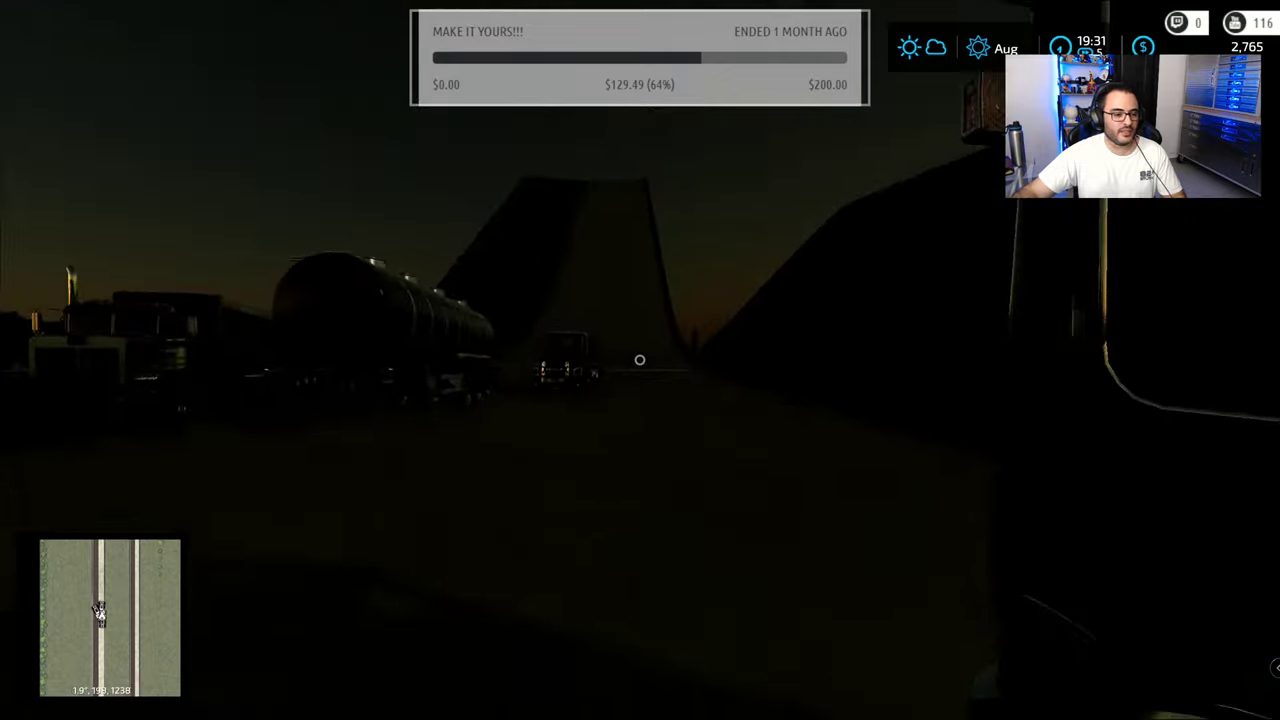
pyautogui.press('a')
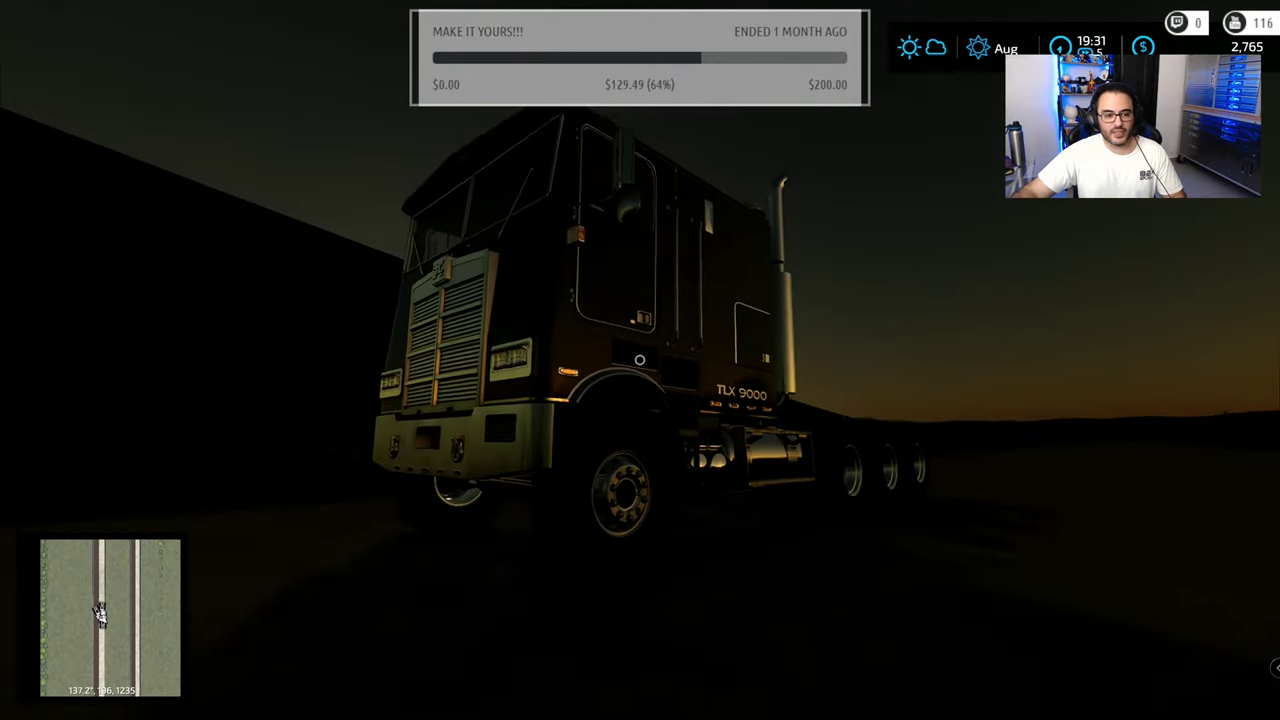
pyautogui.press('w')
# Run gsCameraFovSet 35 and gsHudVisibility 1 in the game's developer console to narrow the view and hide the HUD
pyautogui.press('`')
pyautogui.write('gsTimeSet 9')
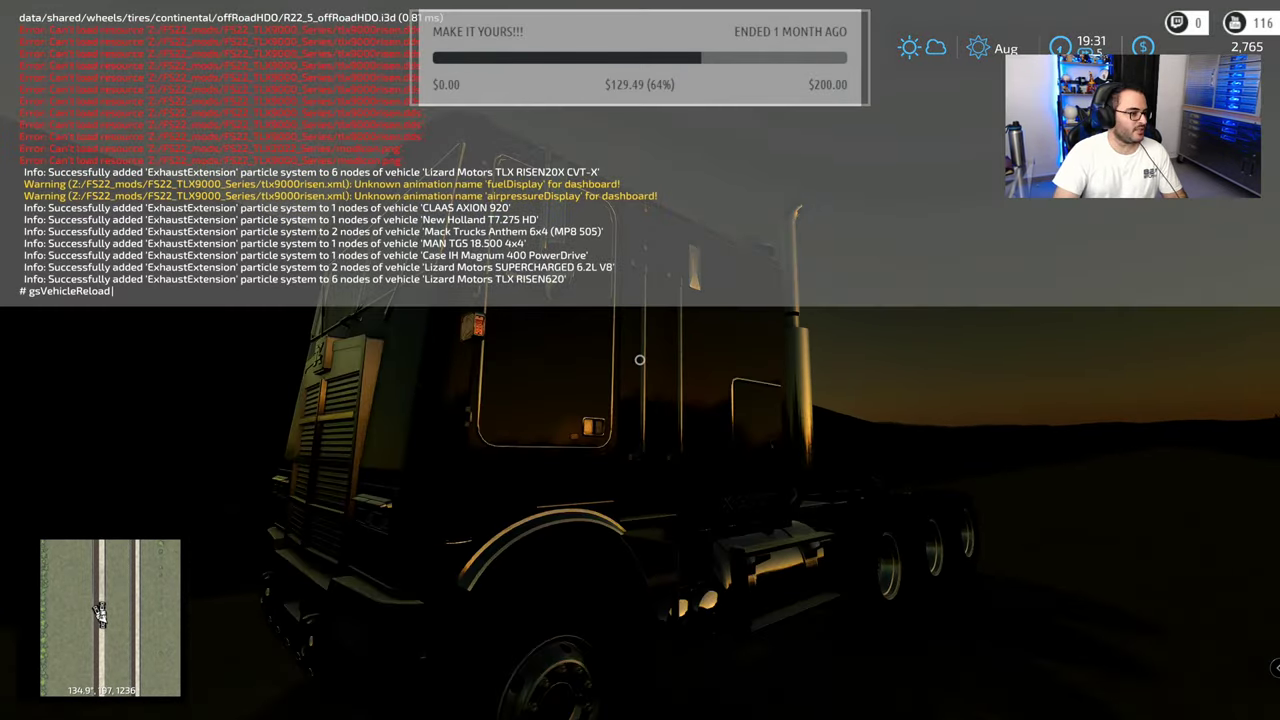
pyautogui.press('Up')
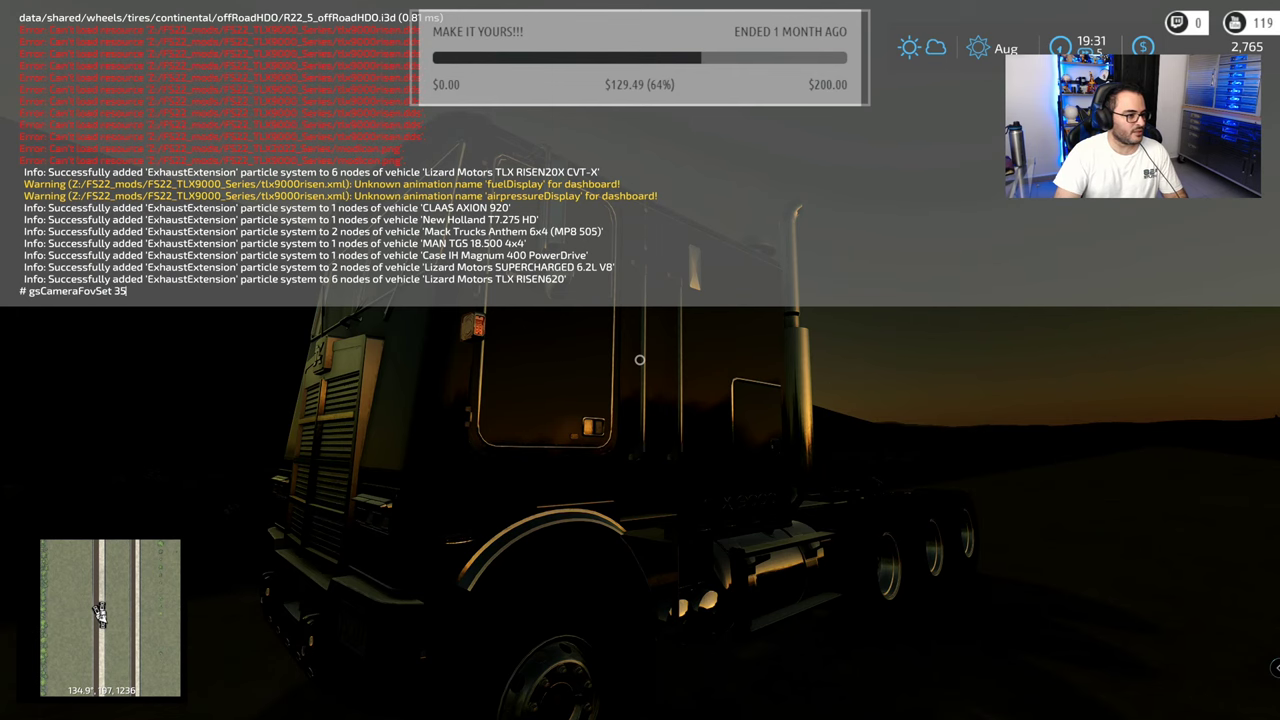
pyautogui.press('Return')
pyautogui.press('Up')
pyautogui.press('Up')
pyautogui.press('Up')
pyautogui.press('Return')
# Close the developer console and take a screenshot of the truck's front and cab side with its marker lights on
pyautogui.press('`')
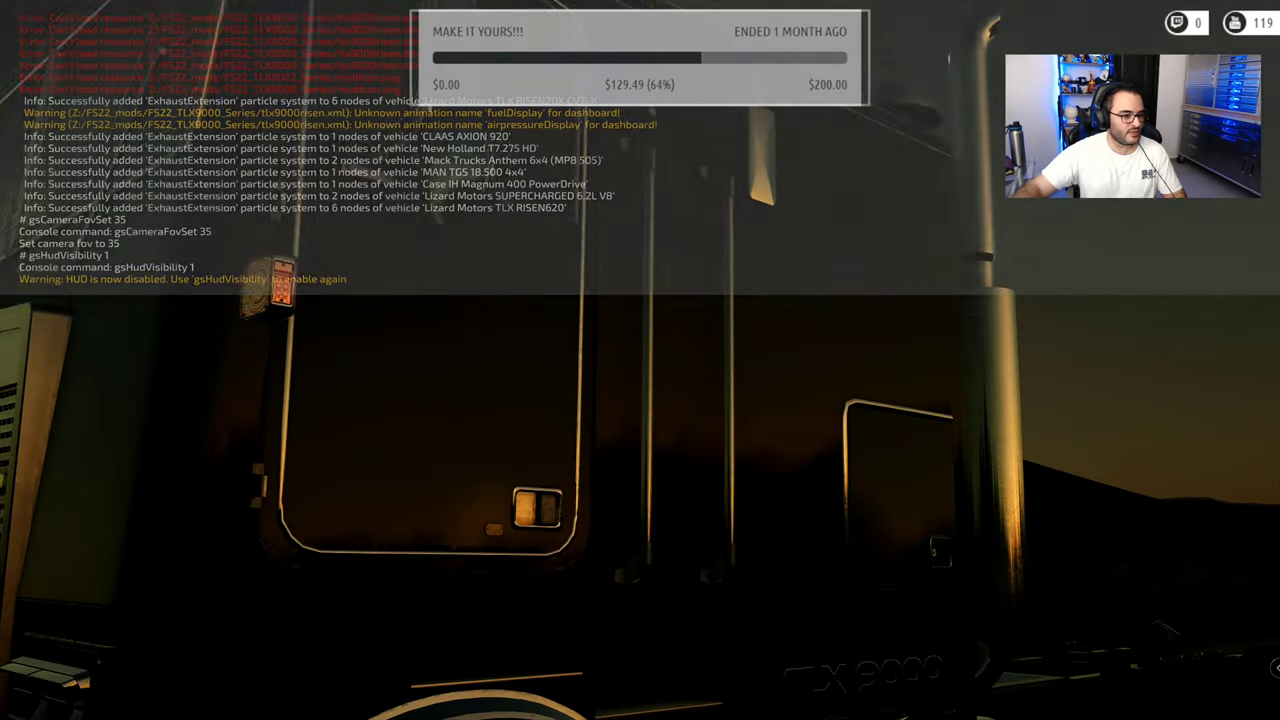
pyautogui.press('`')
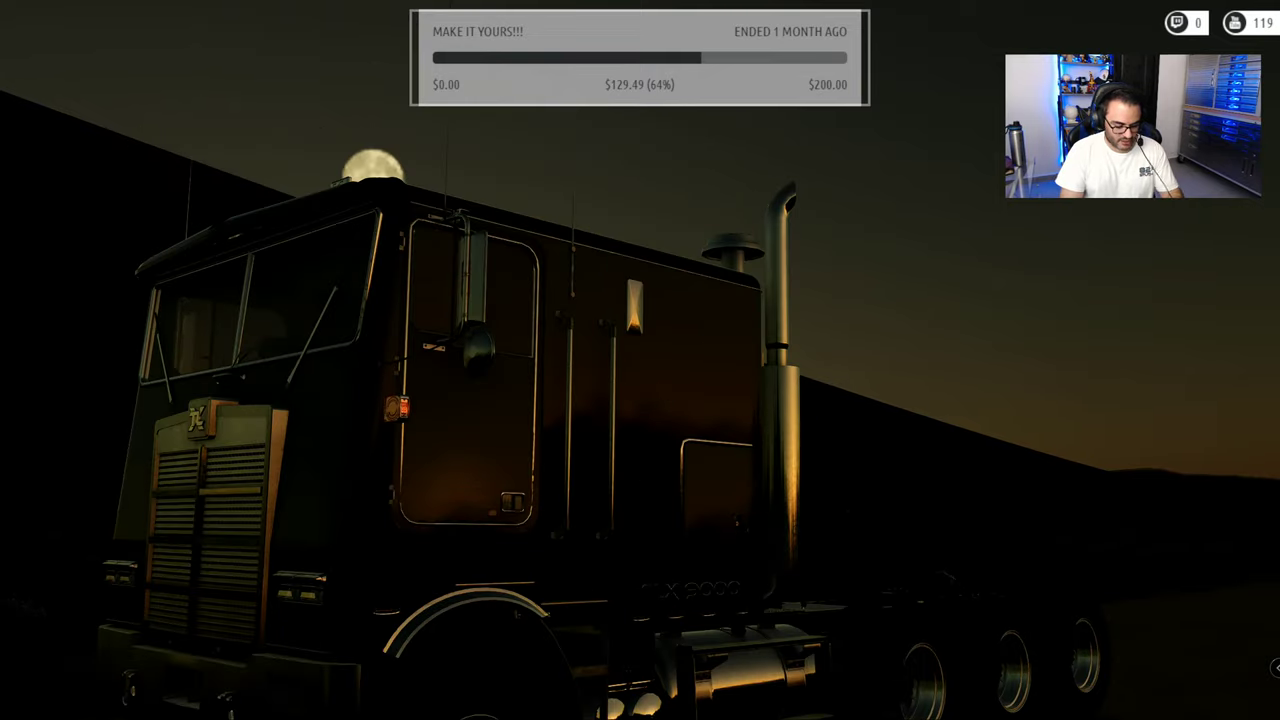
pyautogui.press('Print')
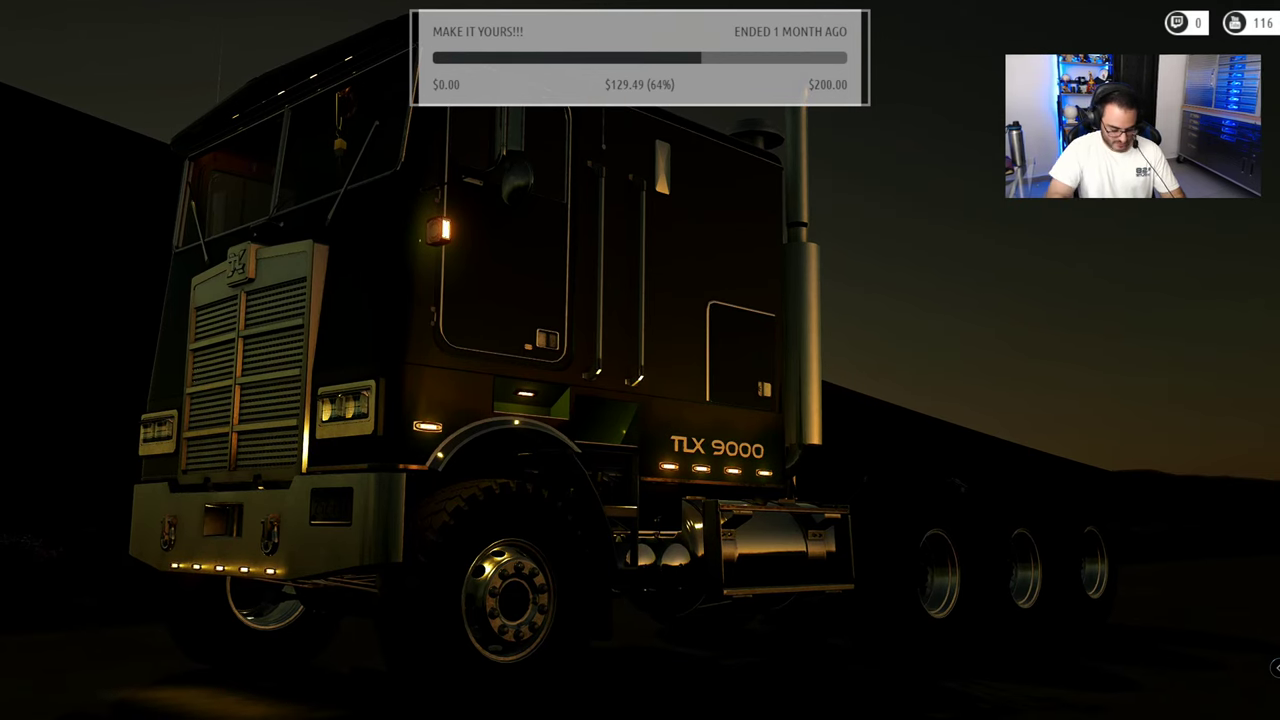
pyautogui.press('Print')
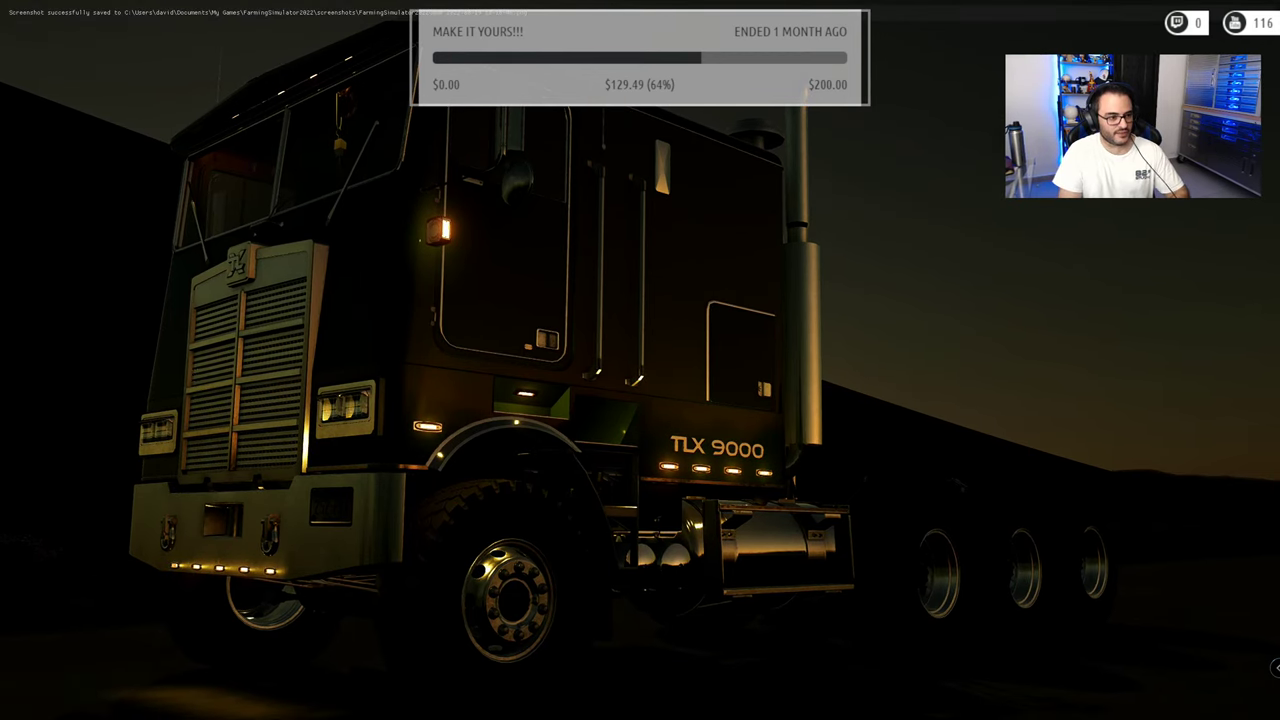
# Switch to I3D Mapping Exporter, export the mappings of tlx9000risen.i3d and copy them to the clipboard
pyautogui.hotkey('alt', 'Tab')
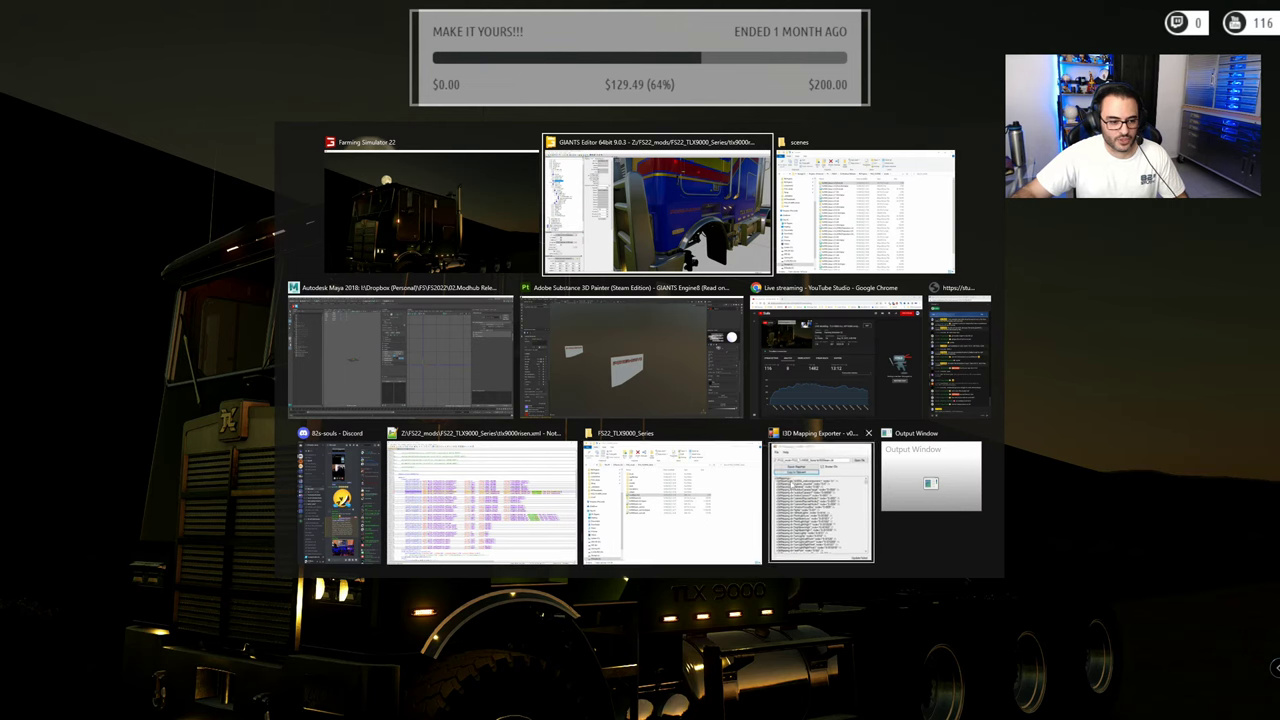
pyautogui.click(820, 500)
pyautogui.click(177, 170)
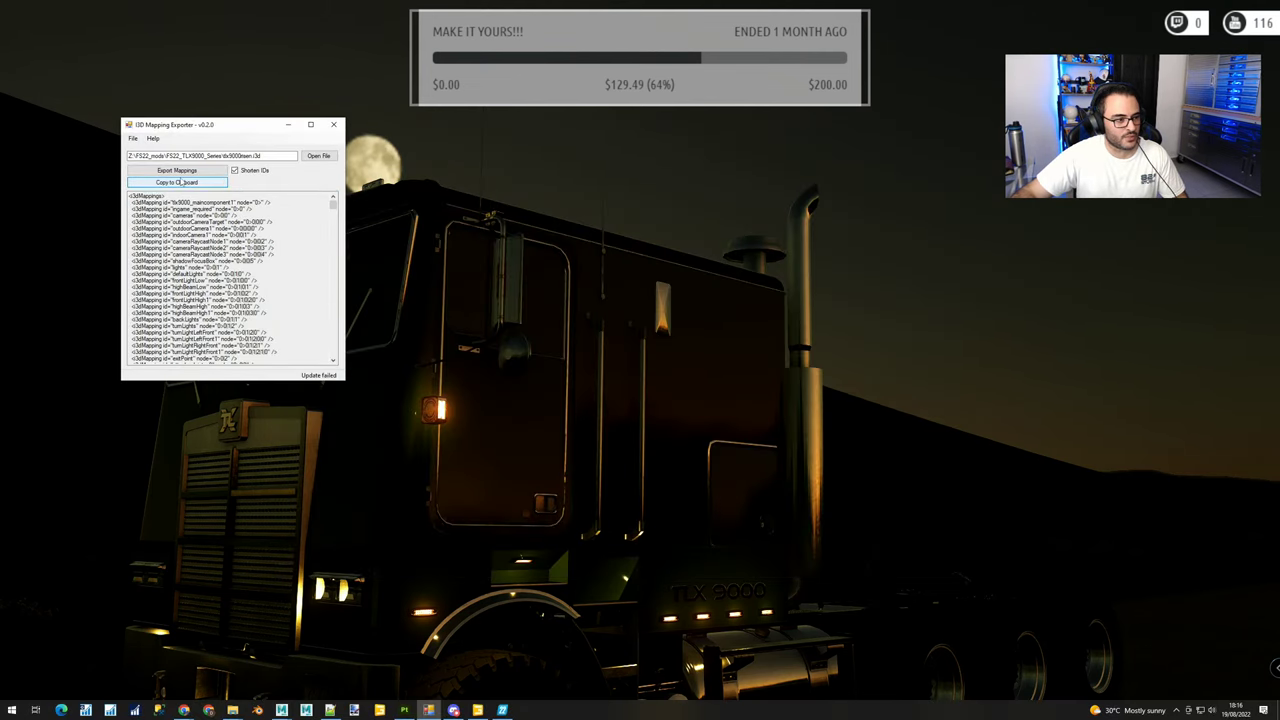
# Switch to Notepad++ and replace the i3dMappings block at the end of tlx9000risen.xml with the copied mappings
pyautogui.hotkey('alt', 'Tab')
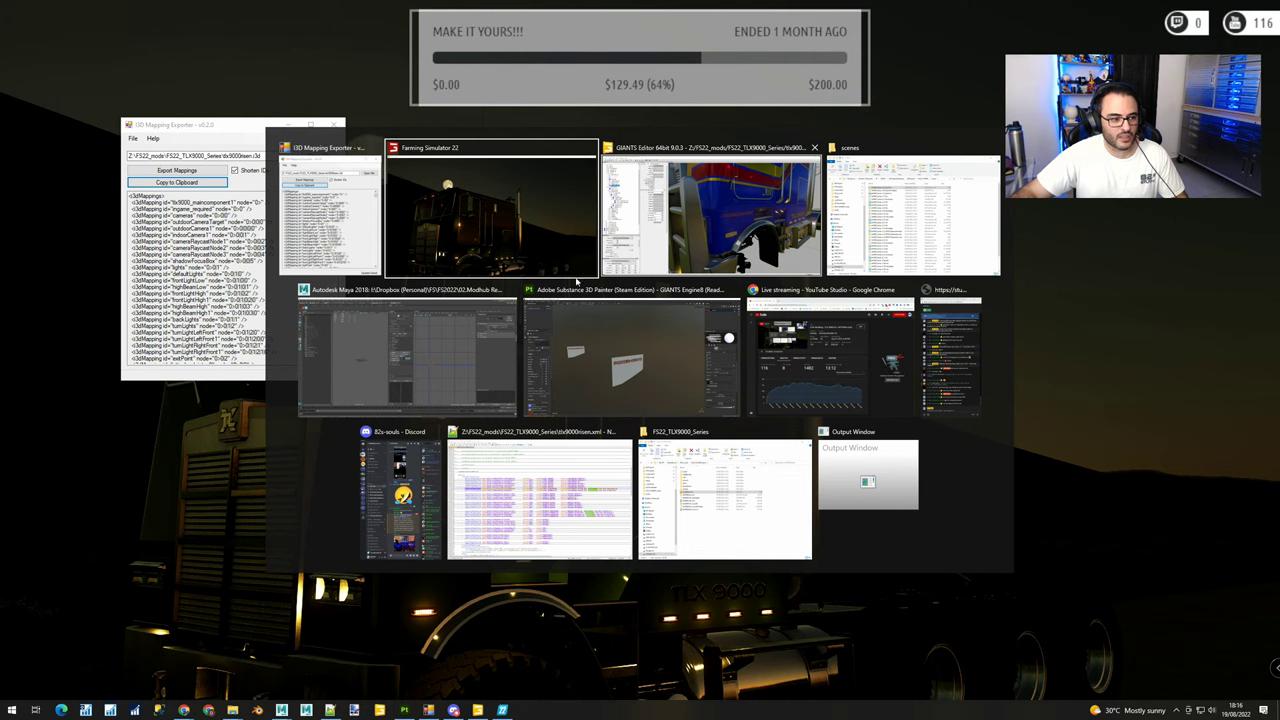
pyautogui.click(485, 480)
pyautogui.hotkey('alt', '2')
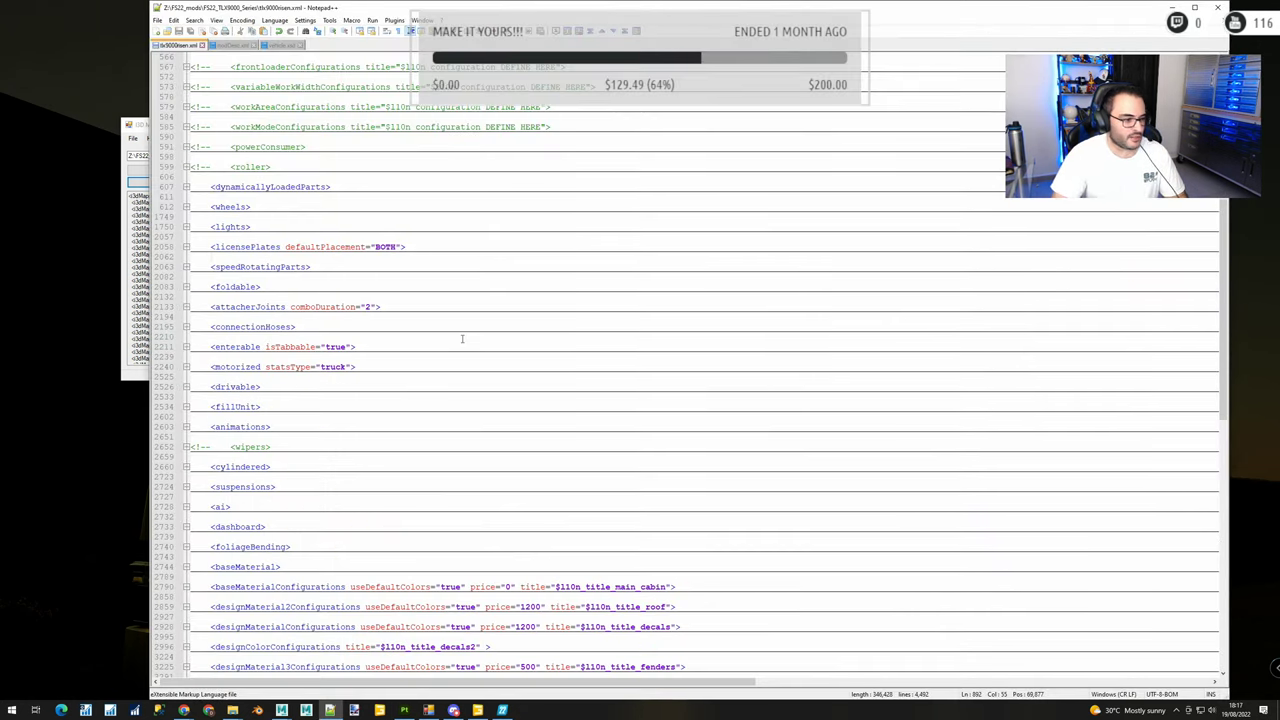
pyautogui.hotkey('ctrl', 'End')
pyautogui.hotkey('alt', 'shift', '0')
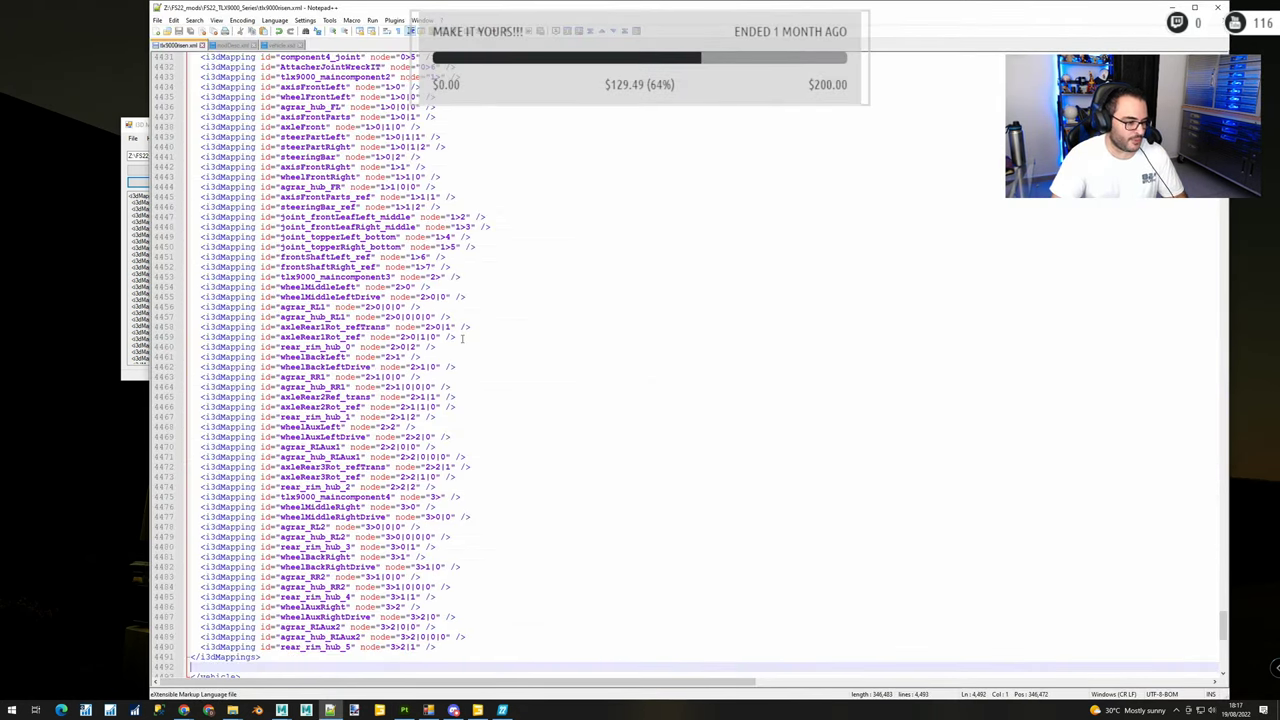
pyautogui.hotkey('ctrl', 'Home')
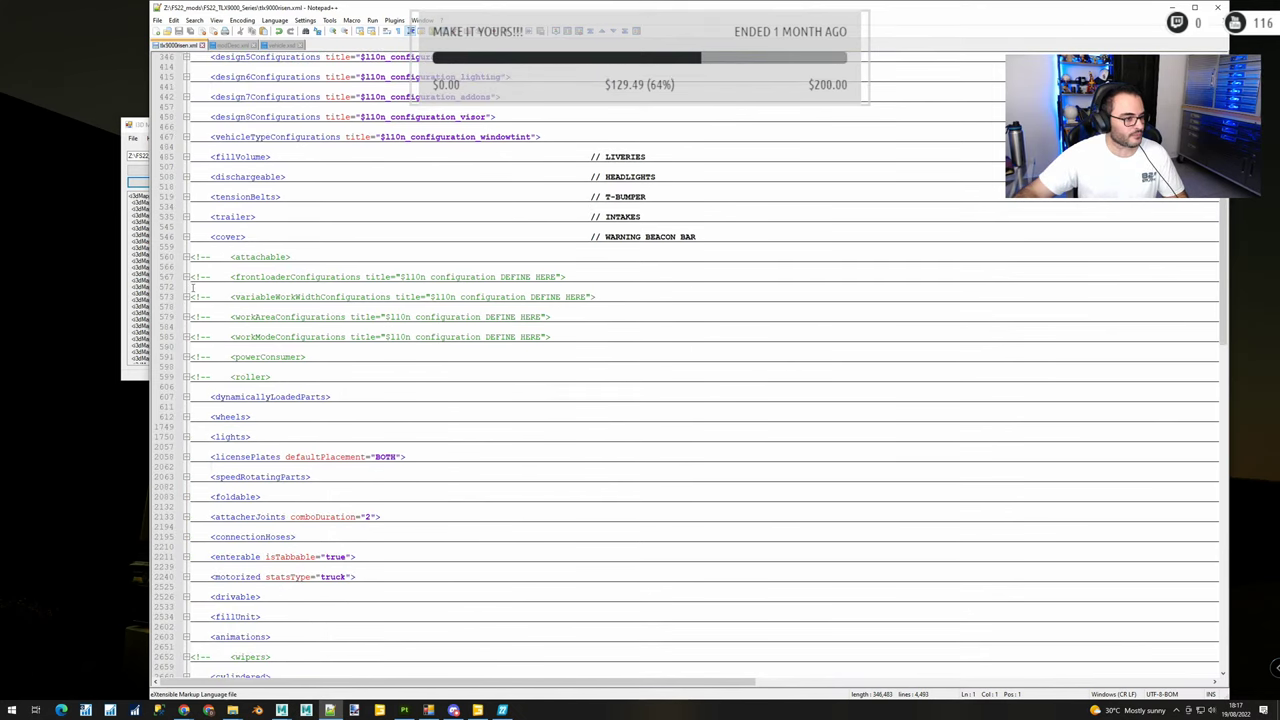
# Expand the CONTINENTAL_TRIPLE_PD2 wheel configuration in the wheels section and delete the empty line after its last wheel entry
pyautogui.click(185, 417)
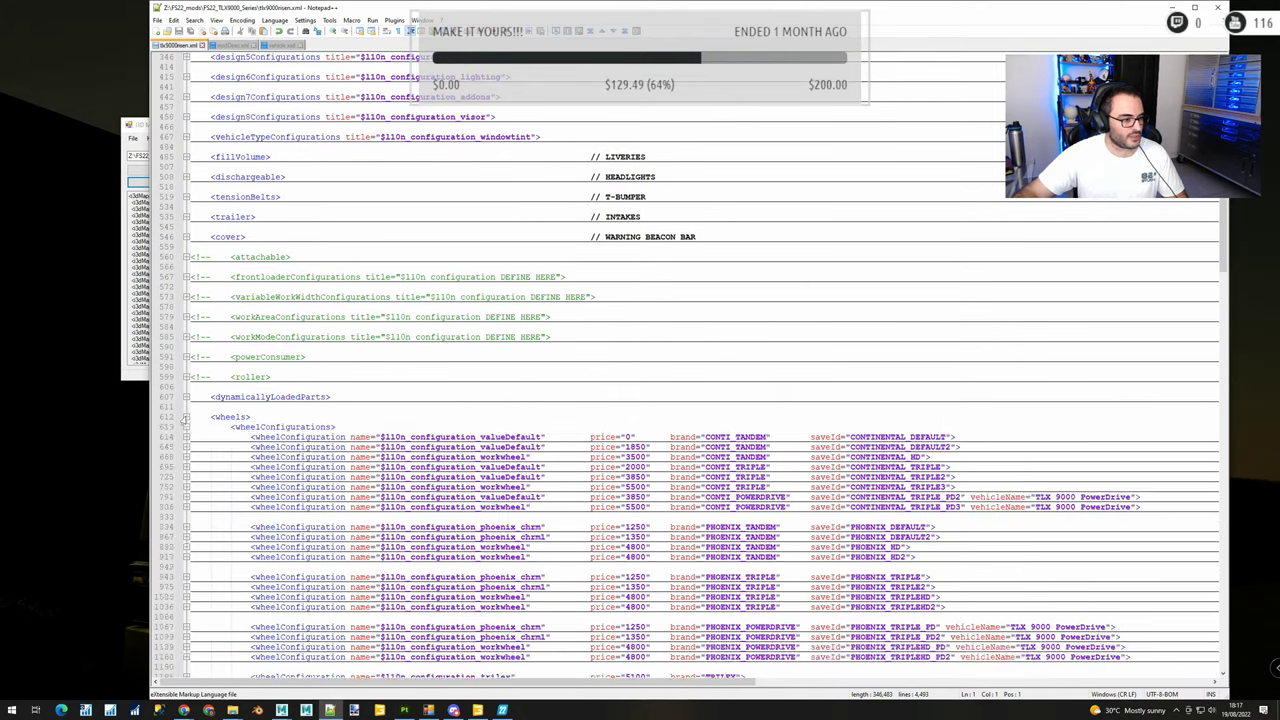
pyautogui.scroll(-4, 695, 325)
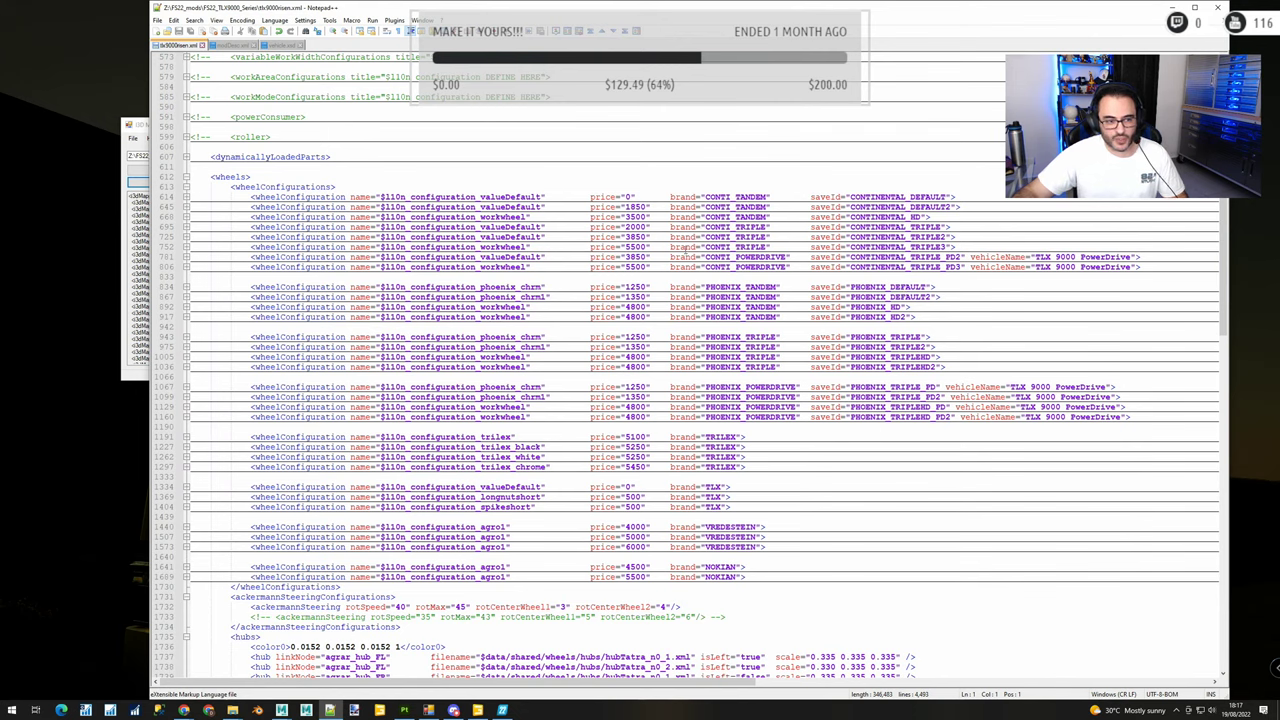
pyautogui.click(185, 257)
pyautogui.scroll(-3, 330, 367)
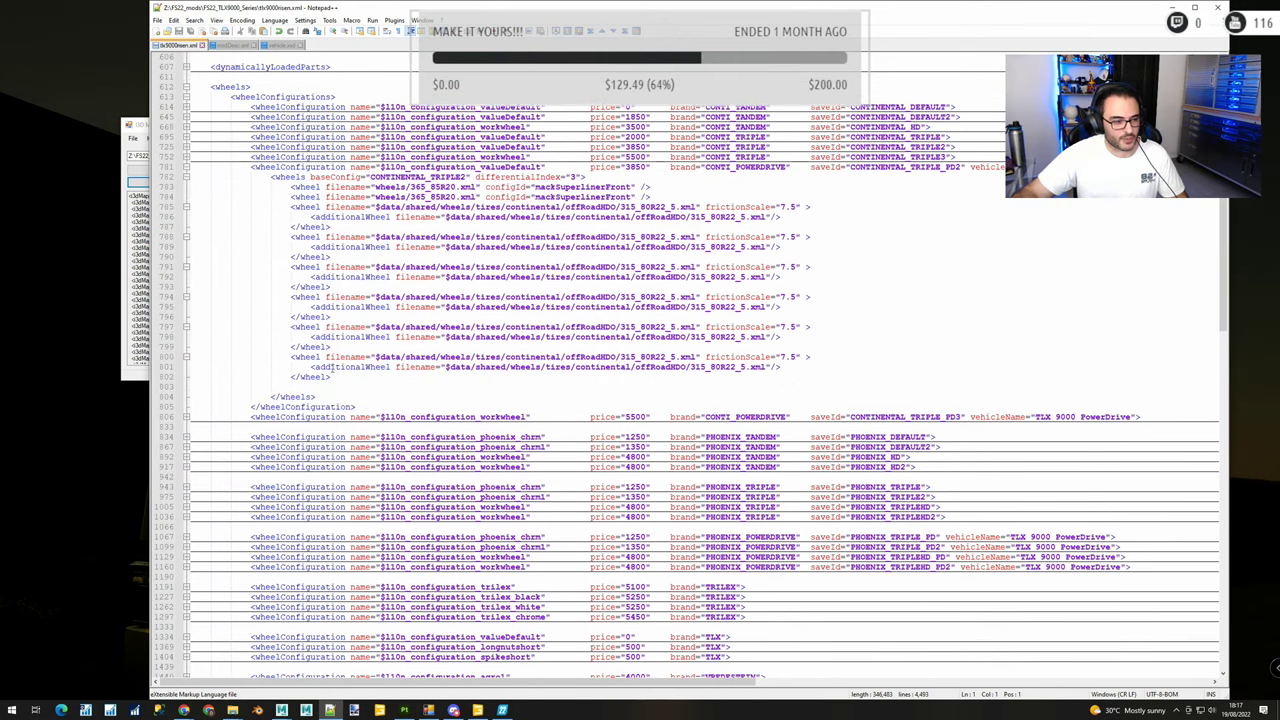
pyautogui.click(317, 390)
pyautogui.moveTo(345, 379); pyautogui.dragTo(351, 384)
pyautogui.press('Delete')
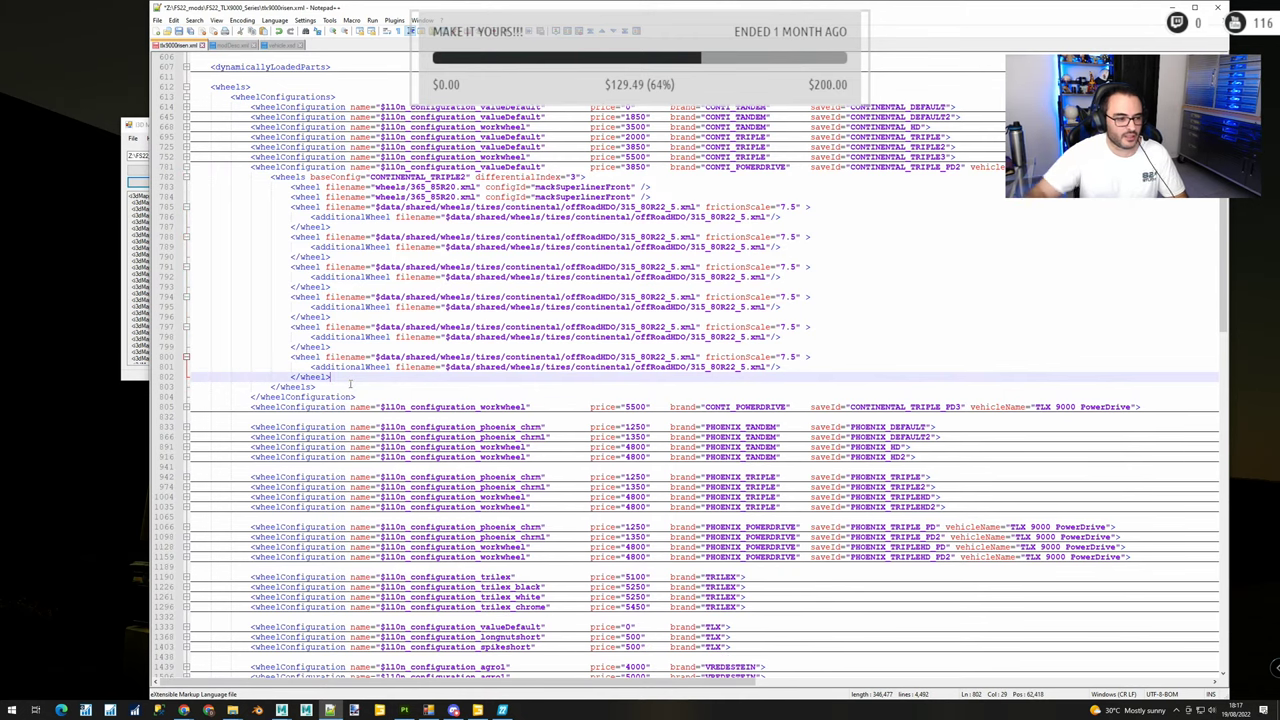
# Copy the driveShaftCentral_rot objectChange line from PHOENIX_DEFAULT and insert it after the closing wheels tag of CONTINENTAL_TRIPLE_PD2
pyautogui.click(346, 386)
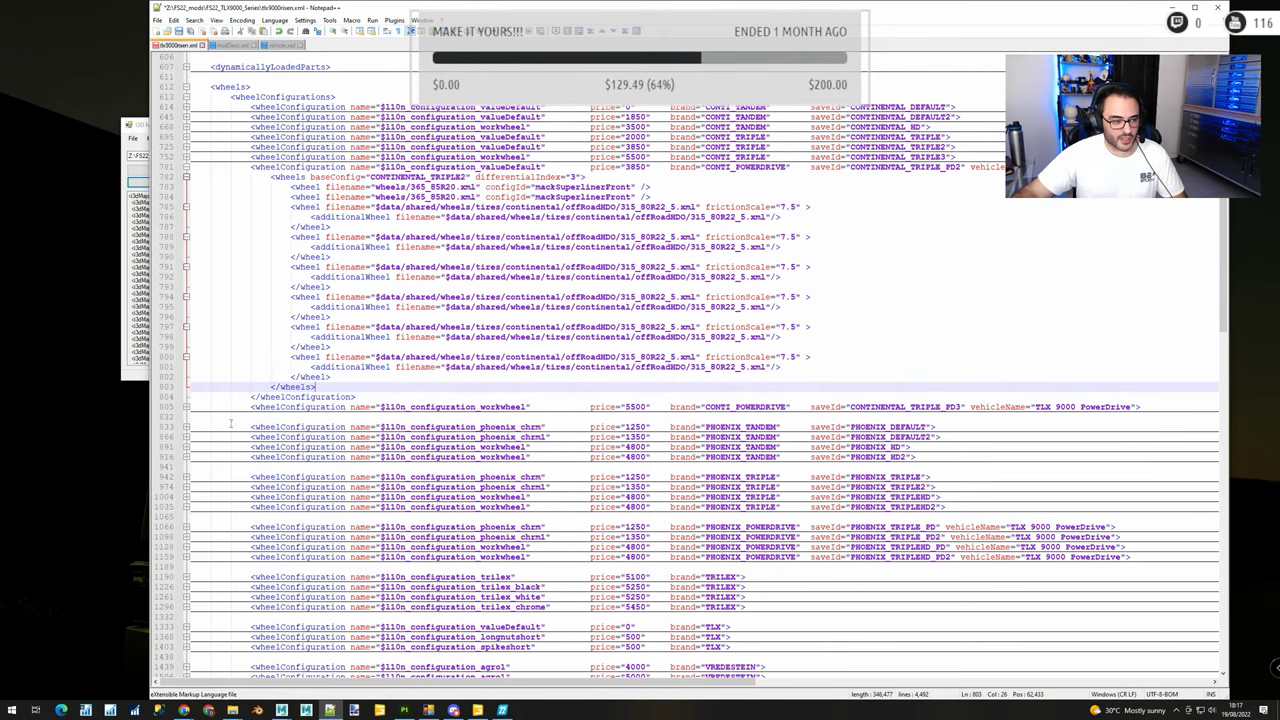
pyautogui.click(185, 427)
pyautogui.scroll(-7, 755, 476)
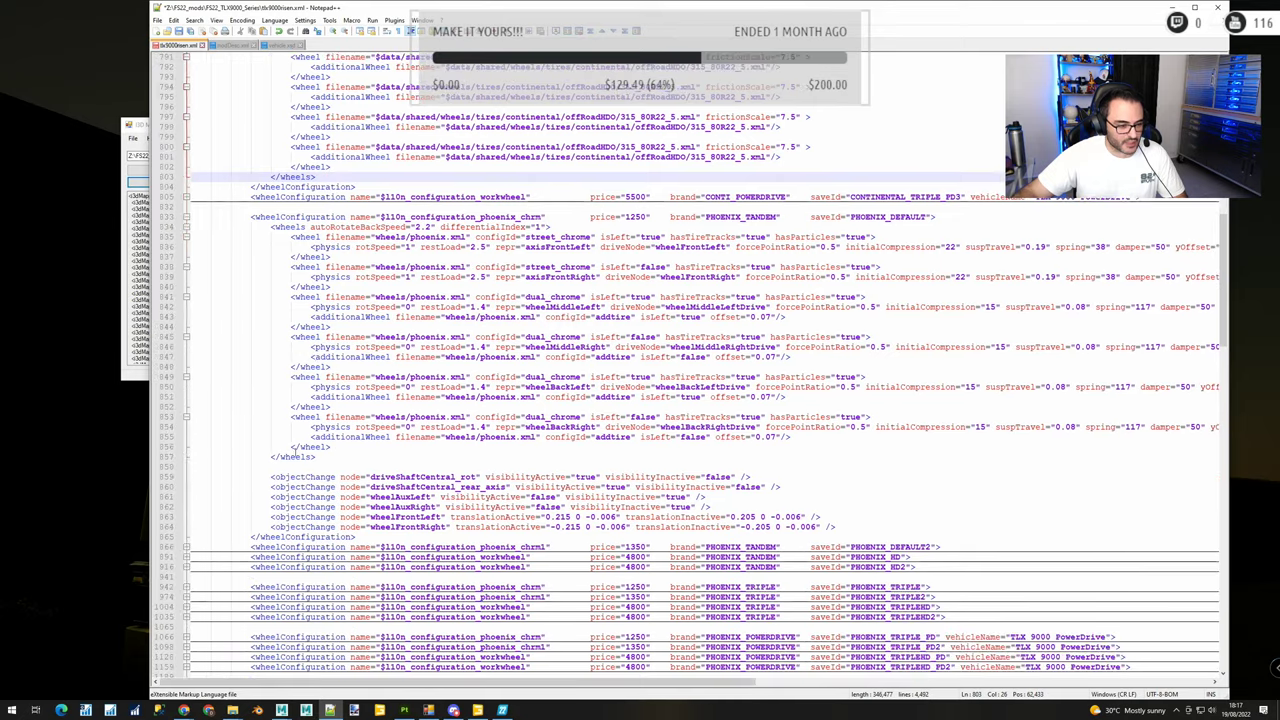
pyautogui.moveTo(755, 476); pyautogui.dragTo(763, 467)
pyautogui.hotkey('ctrl', 'c')
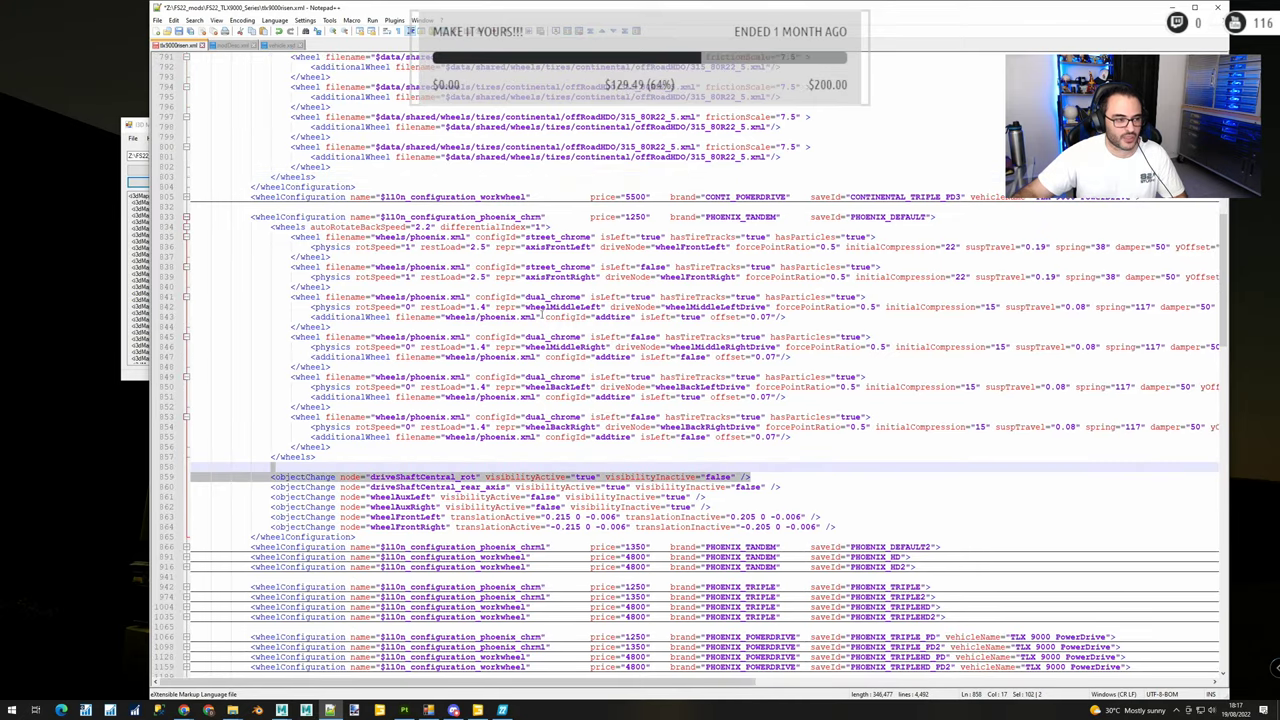
pyautogui.scroll(3, 541, 313)
pyautogui.click(326, 265)
pyautogui.hotkey('ctrl', 'v')
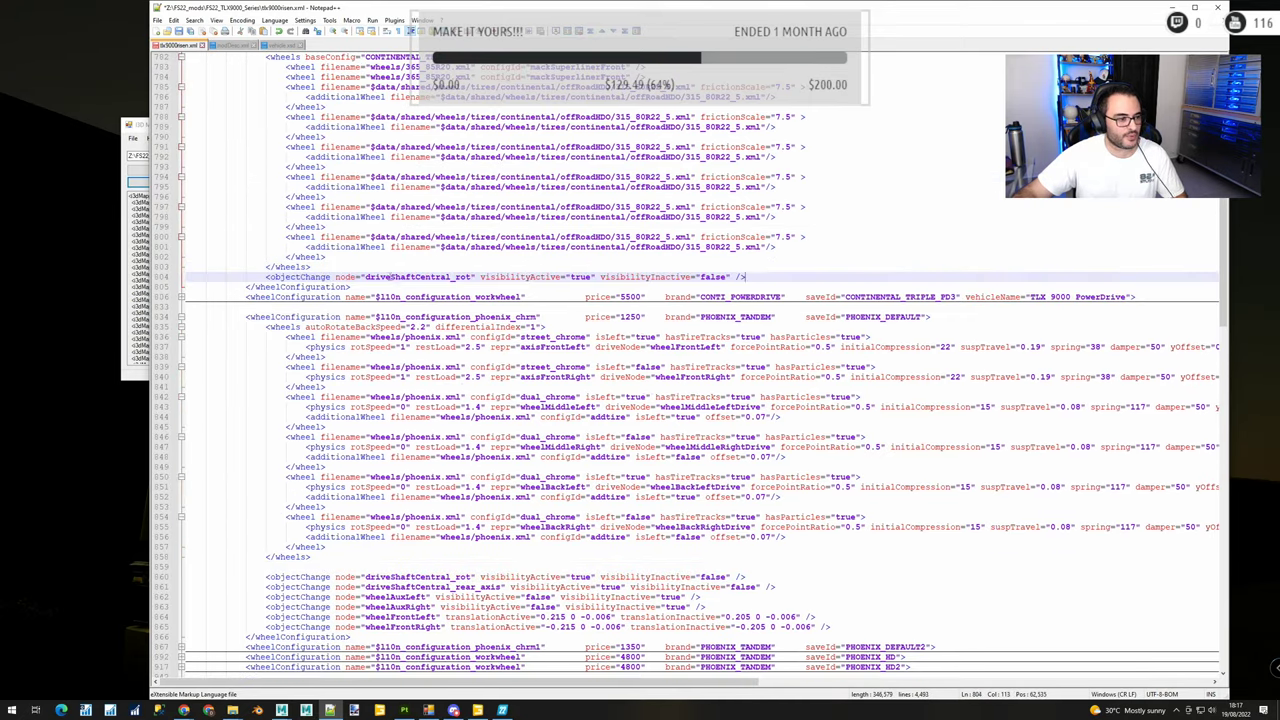
# Change the inserted objectChange node to powerdrive_decal, copy that line, and collapse the expanded PHOENIX_DEFAULT configuration
pyautogui.doubleClick(402, 277)
pyautogui.write('power')
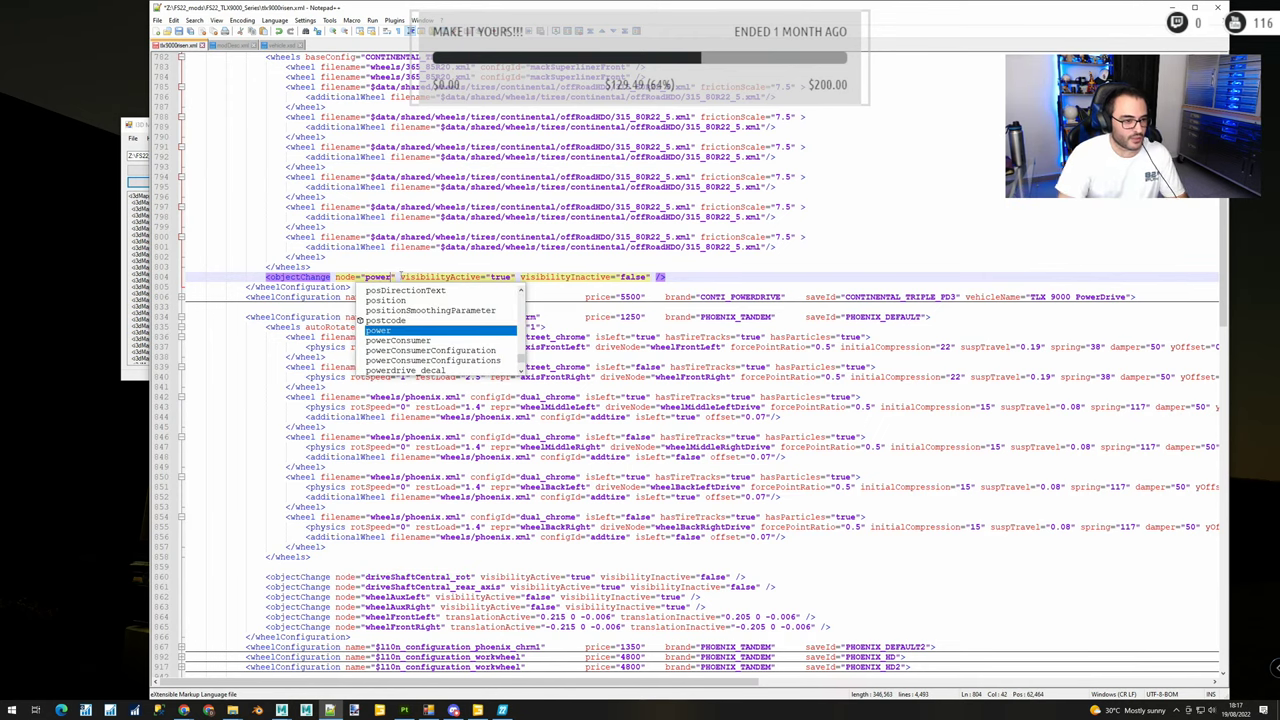
pyautogui.write('drive_decal')
pyautogui.press('Return')
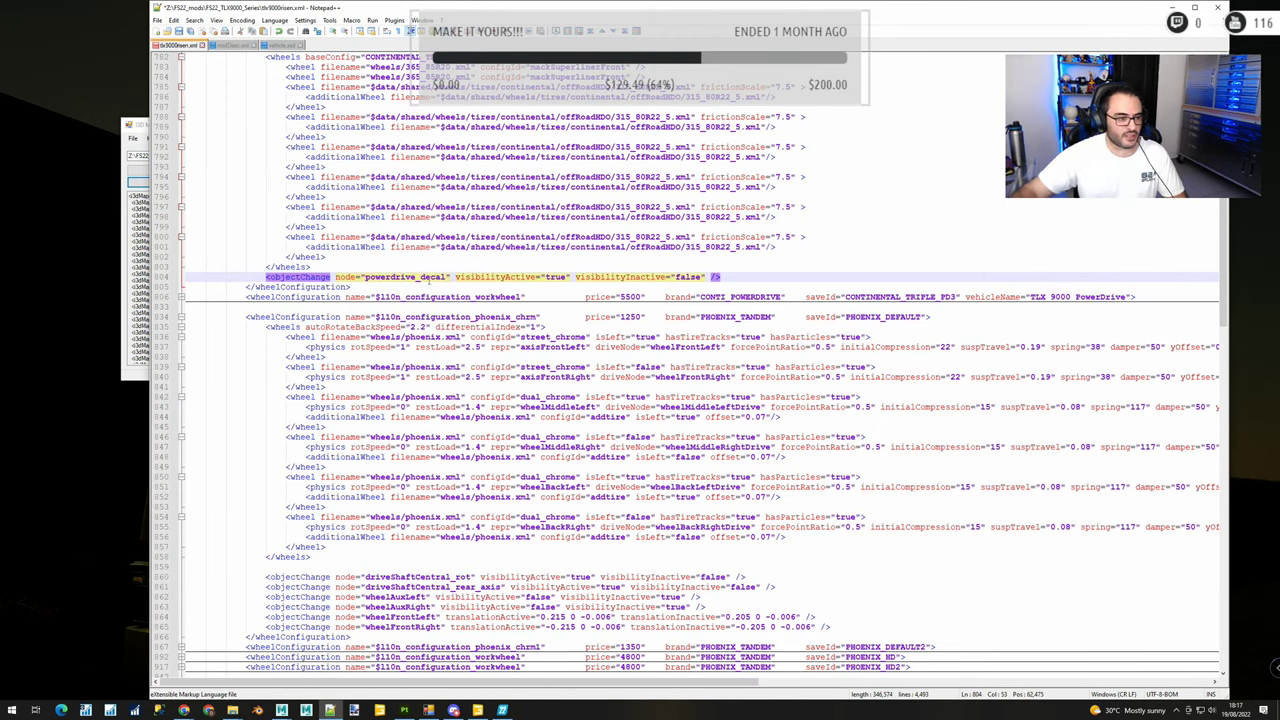
pyautogui.moveTo(722, 277); pyautogui.dragTo(725, 268)
pyautogui.hotkey('ctrl', 'c')
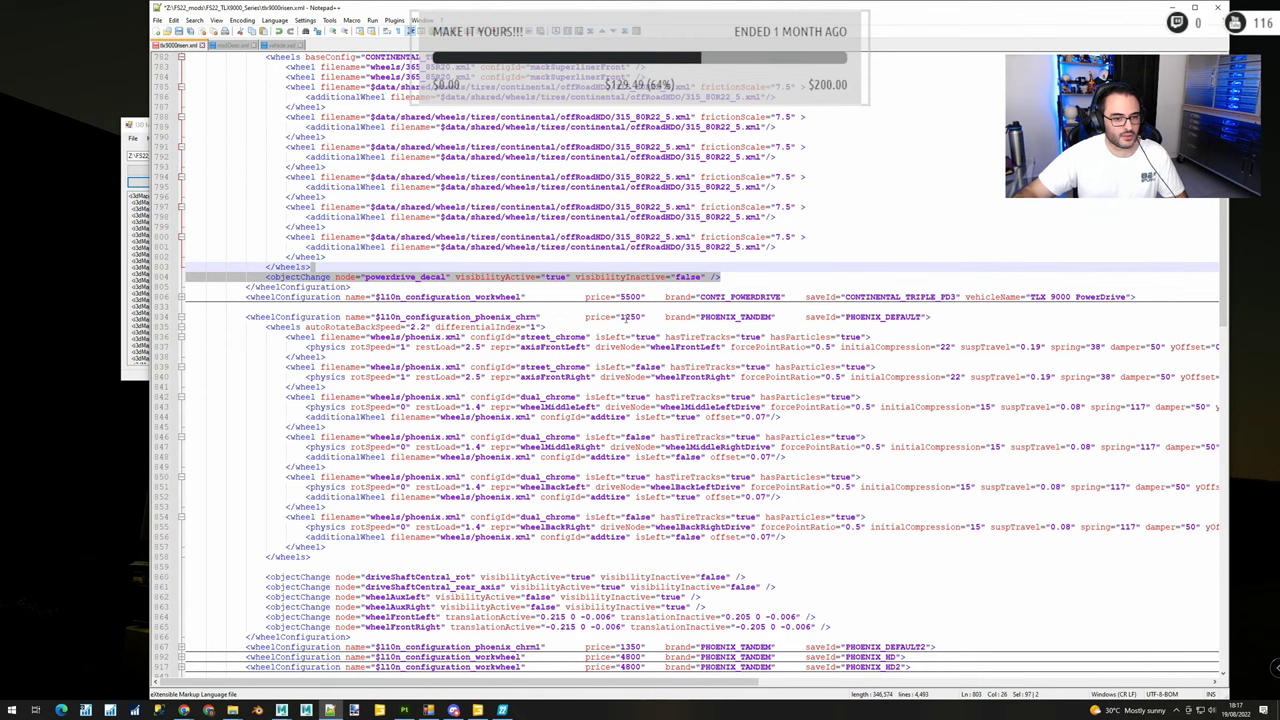
pyautogui.click(583, 317)
pyautogui.hotkey('alt', '4')
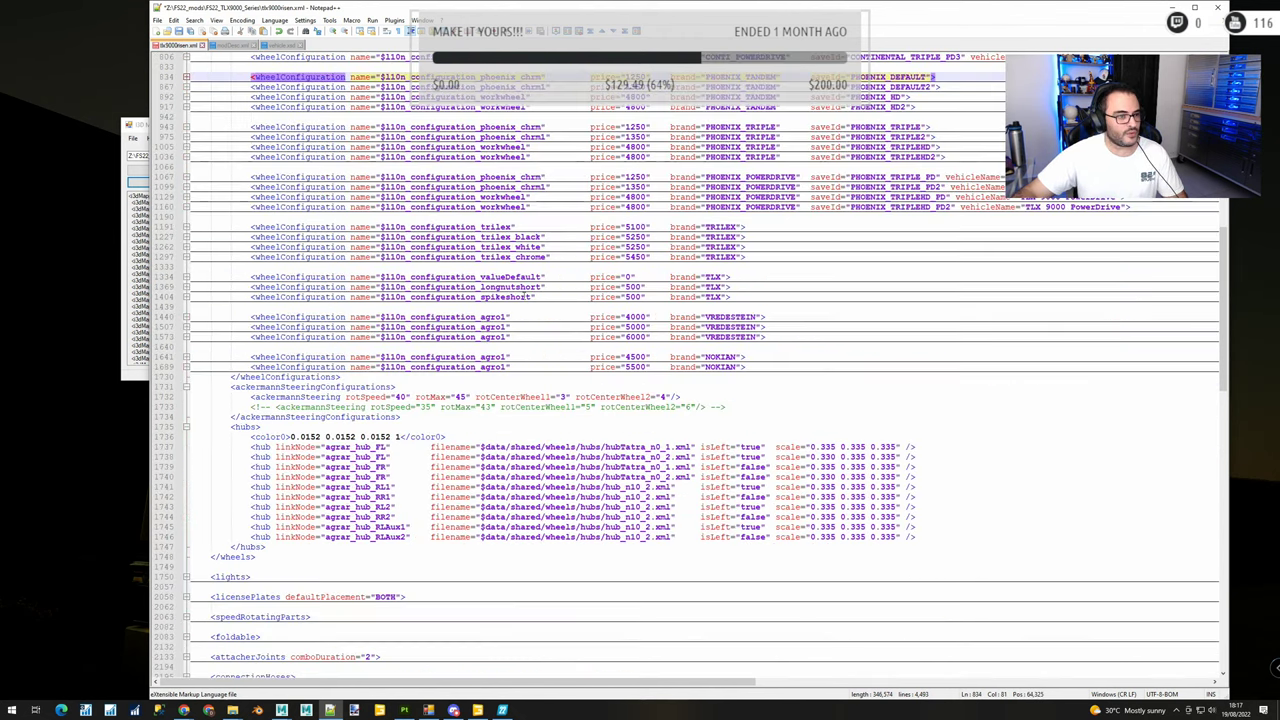
pyautogui.scroll(8, 615, 268)
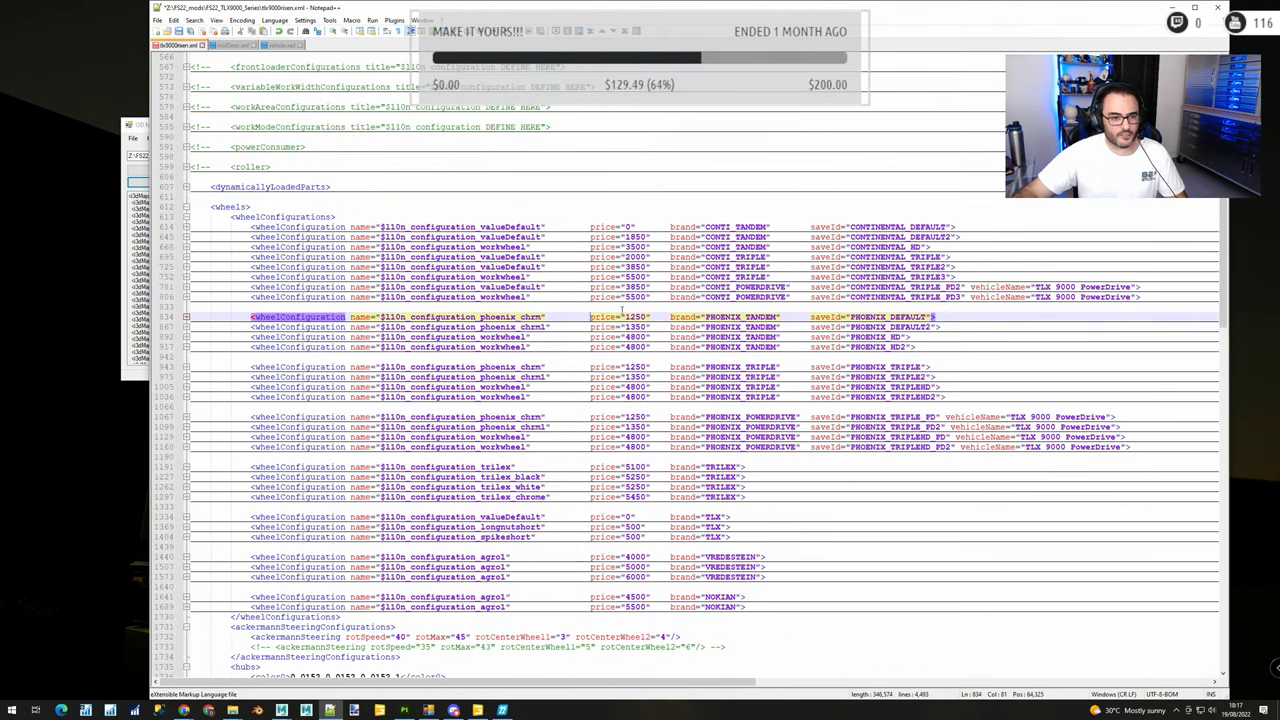
# In CONTINENTAL_TRIPLE_PD3, delete the empty line before the closing wheels tag and replace the commented axleRear3_grp line with the powerdrive_decal objectChange
pyautogui.click(366, 298)
pyautogui.click(186, 298)
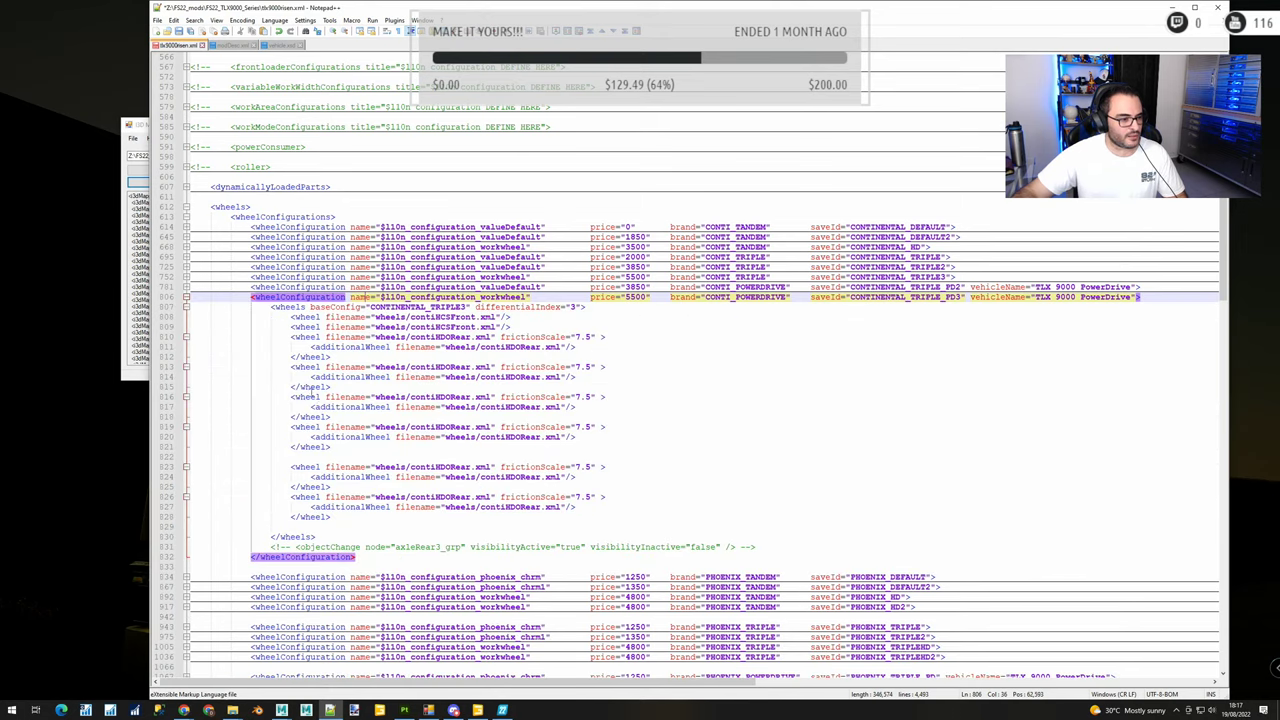
pyautogui.click(339, 517)
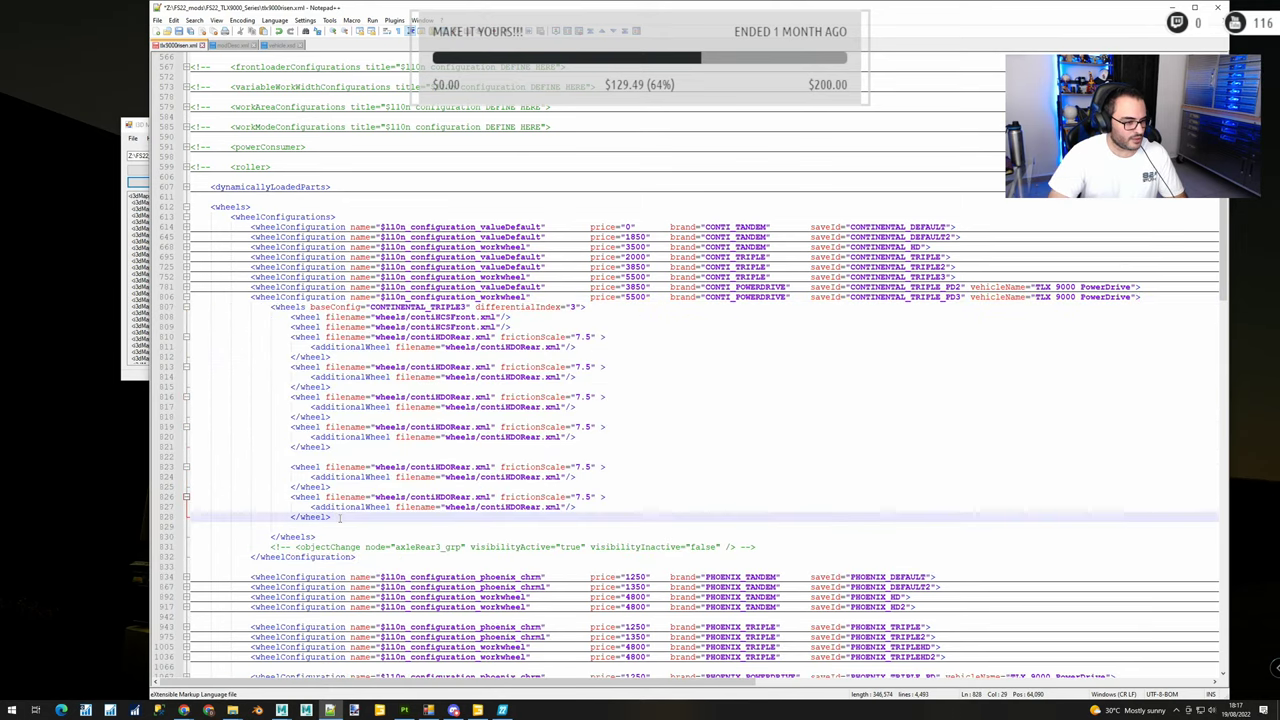
pyautogui.press('Delete')
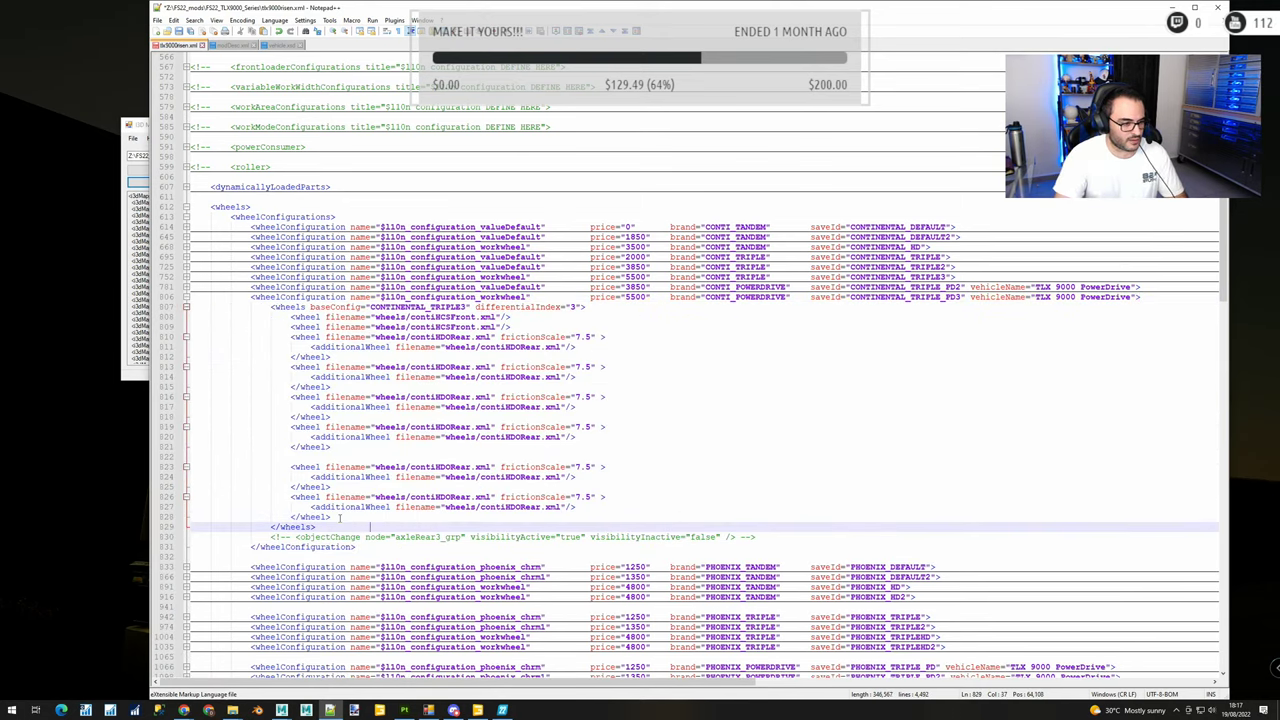
pyautogui.hotkey('shift', 'Down')
pyautogui.hotkey('shift', 'End')
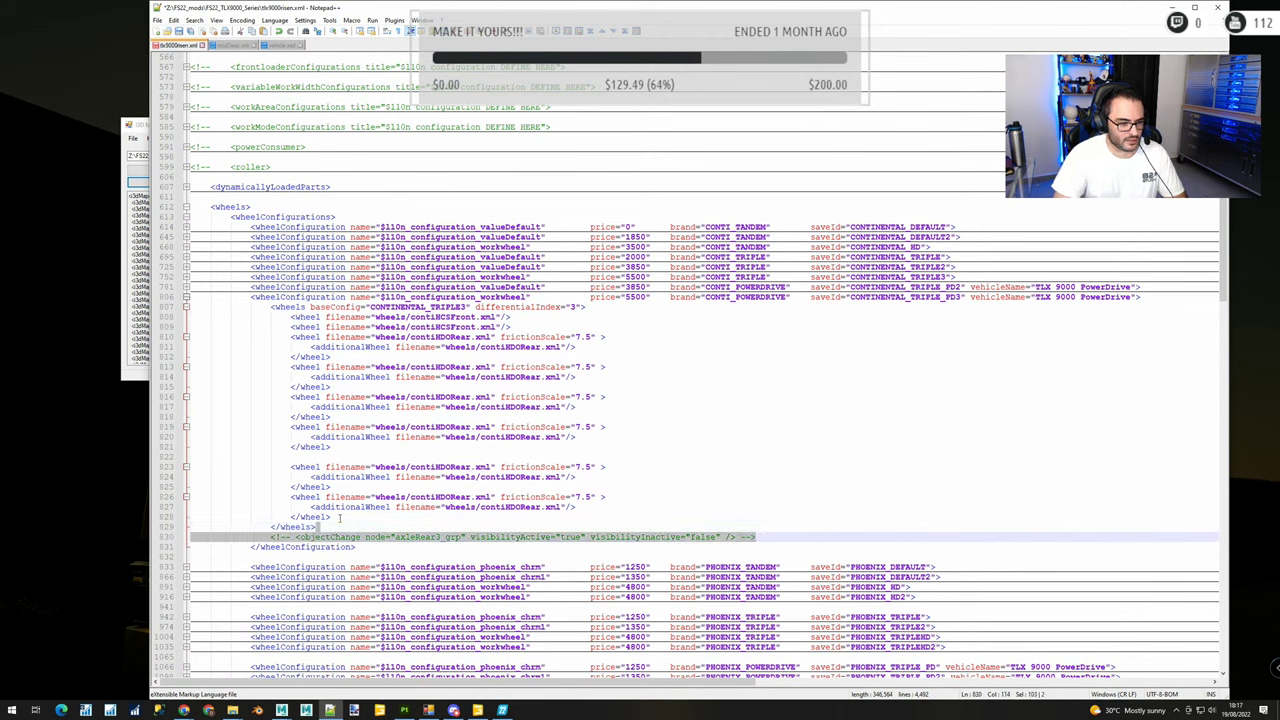
pyautogui.hotkey('ctrl', 'v')
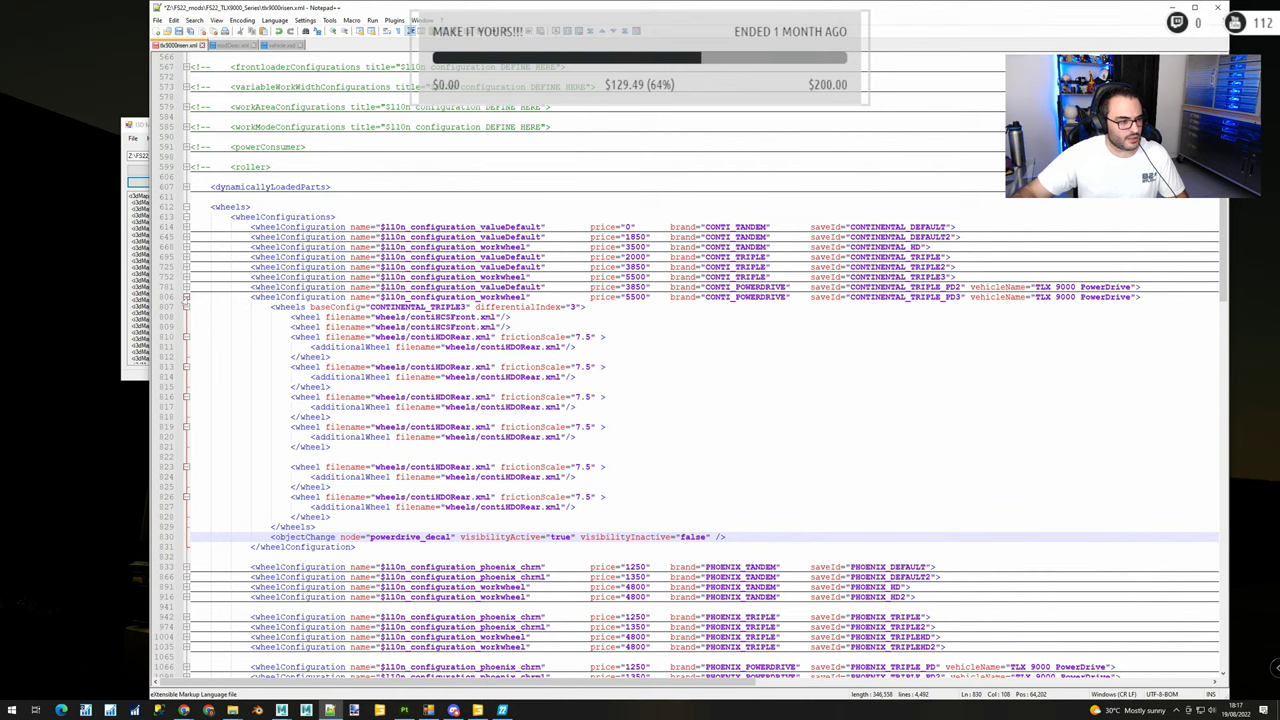
pyautogui.click(186, 298)
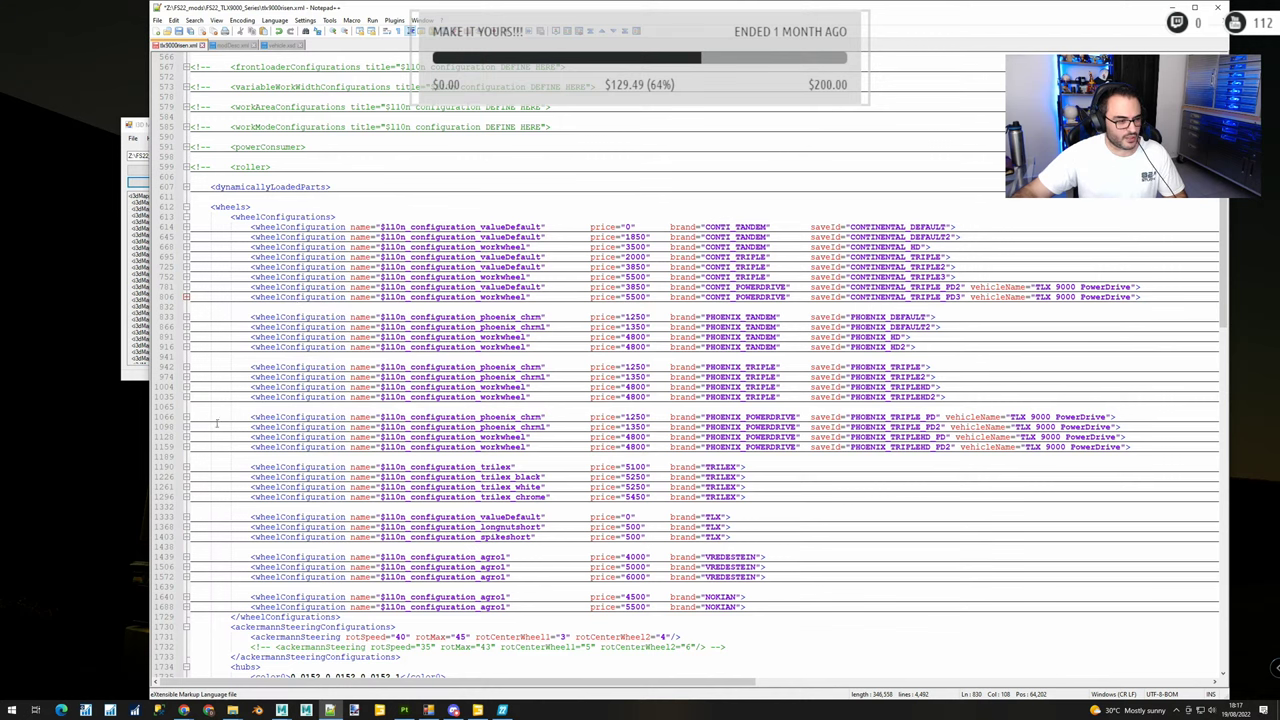
# Add the copied powerdrive_decal objectChange line directly after the wheels block of the PHOENIX_TRIPLE_PD configuration
pyautogui.click(186, 418)
pyautogui.scroll(-7, 220, 430)
pyautogui.click(320, 459)
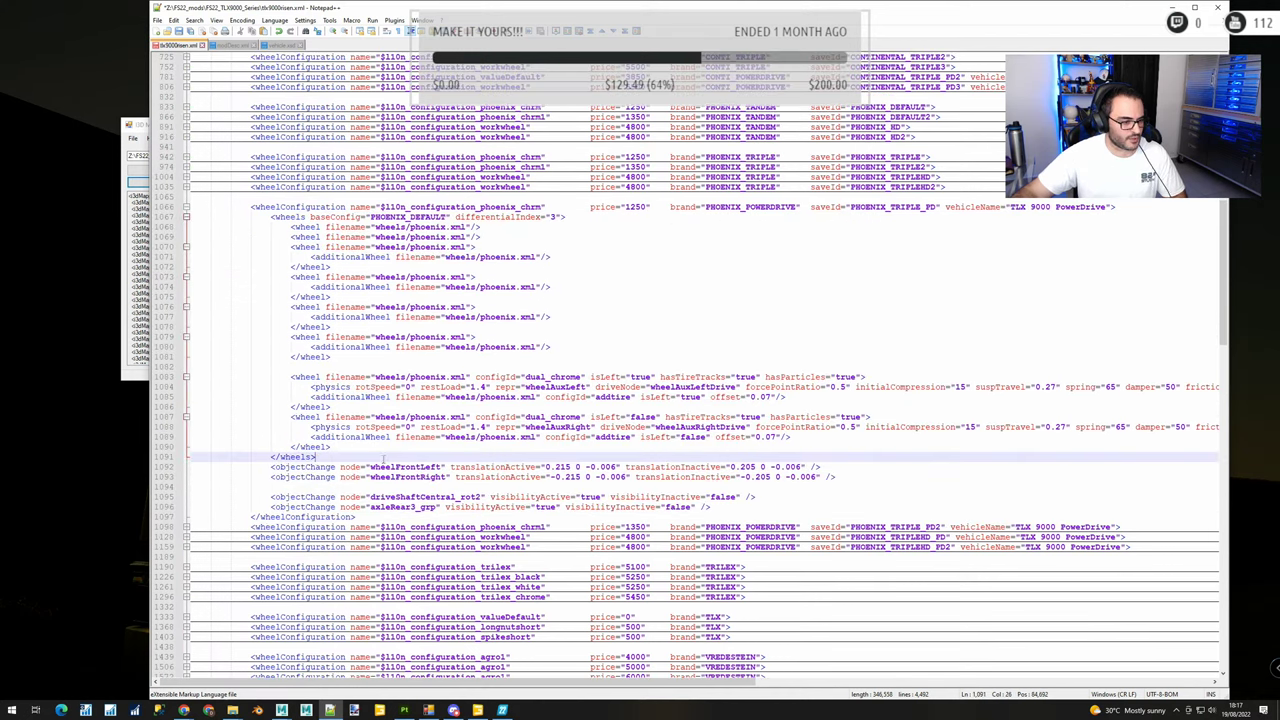
pyautogui.press('Return')
pyautogui.hotkey('ctrl', 'v')
pyautogui.scroll(-1, 394, 446)
pyautogui.scroll(-4, 249, 427)
# Add the powerdrive_decal objectChange line directly after the wheels block of the PHOENIX_TRIPLE_PD2 configuration
pyautogui.click(186, 387)
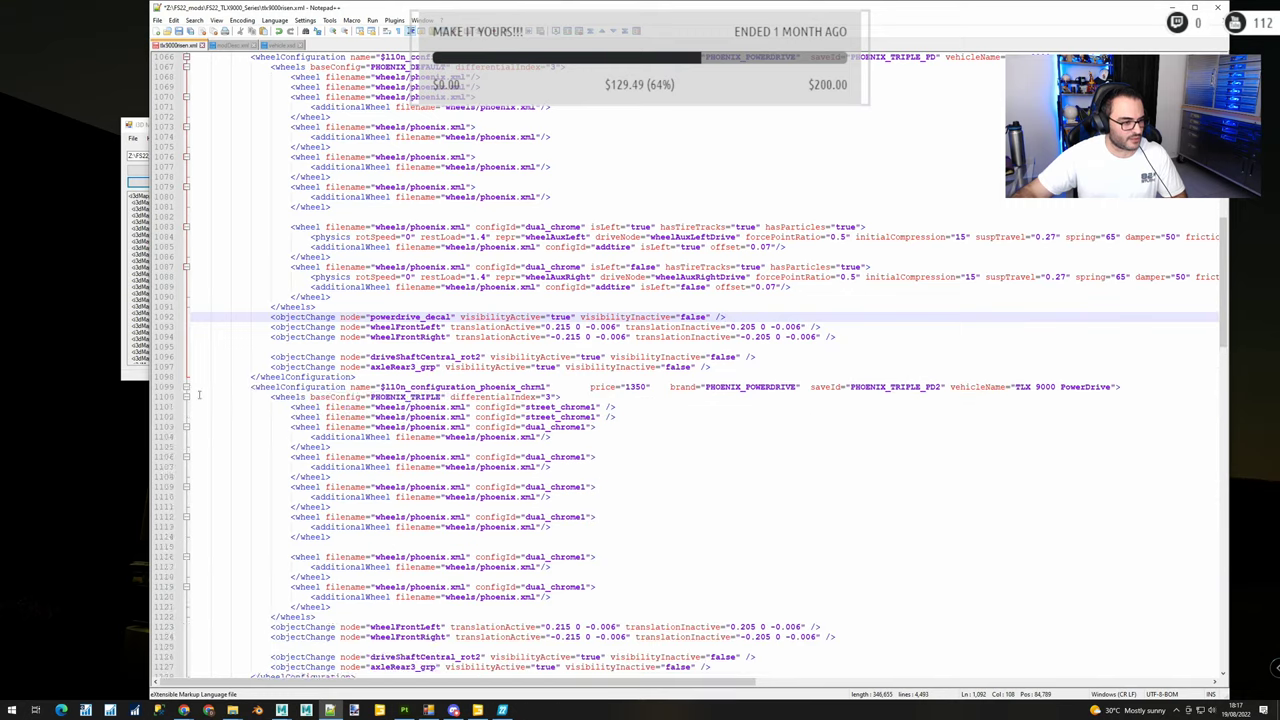
pyautogui.scroll(-8, 250, 420)
pyautogui.click(322, 376)
pyautogui.press('Return')
pyautogui.hotkey('ctrl', 'v')
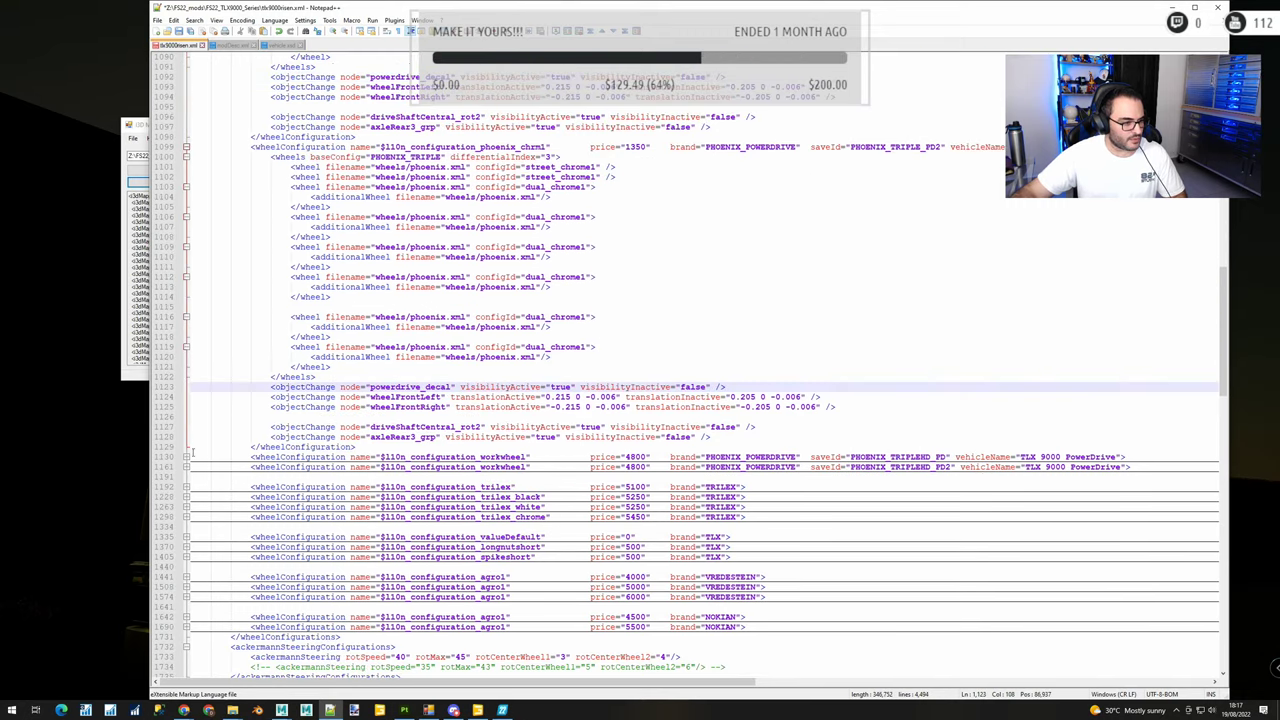
# Add the powerdrive_decal objectChange line directly after the wheels block of the PHOENIX_TRIPLEHD_PD configuration
pyautogui.click(186, 457)
pyautogui.scroll(-6, 313, 455)
pyautogui.click(322, 507)
pyautogui.press('Return')
pyautogui.hotkey('ctrl', 'v')
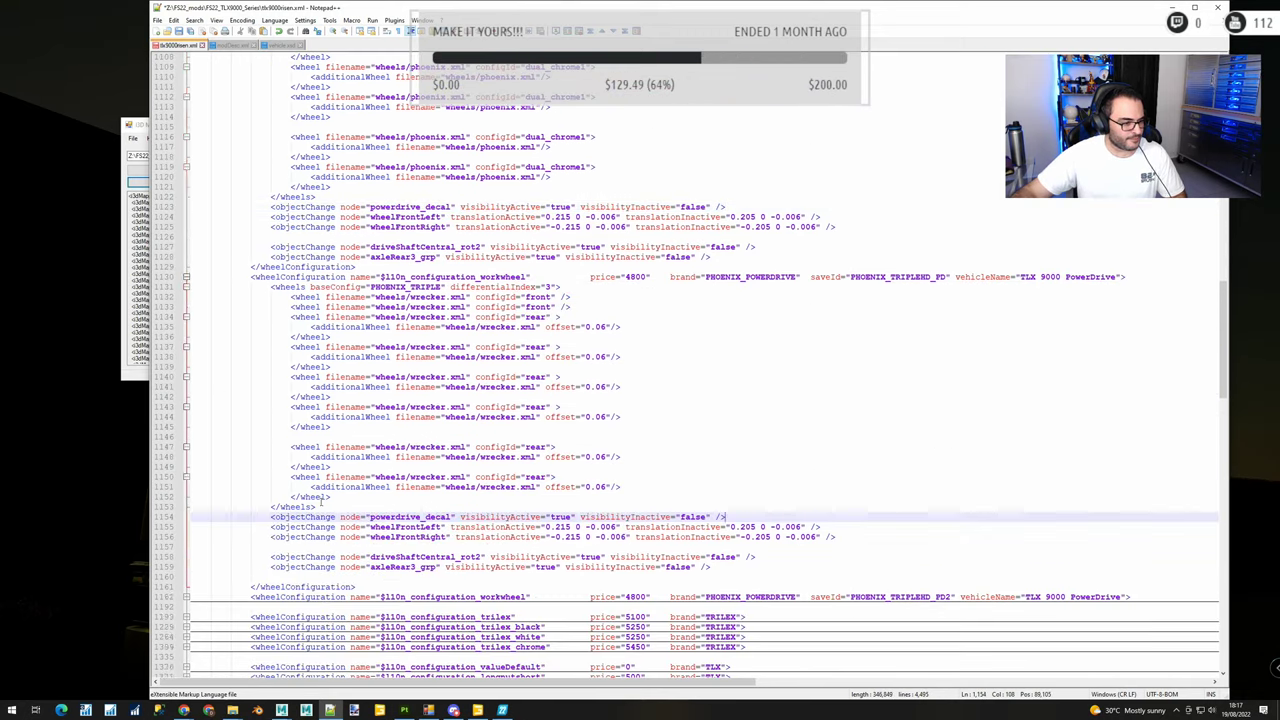
# Add the powerdrive_decal objectChange line directly after the wheels block of the PHOENIX_TRIPLEHD_PD2 configuration
pyautogui.scroll(-7, 320, 500)
pyautogui.click(186, 387)
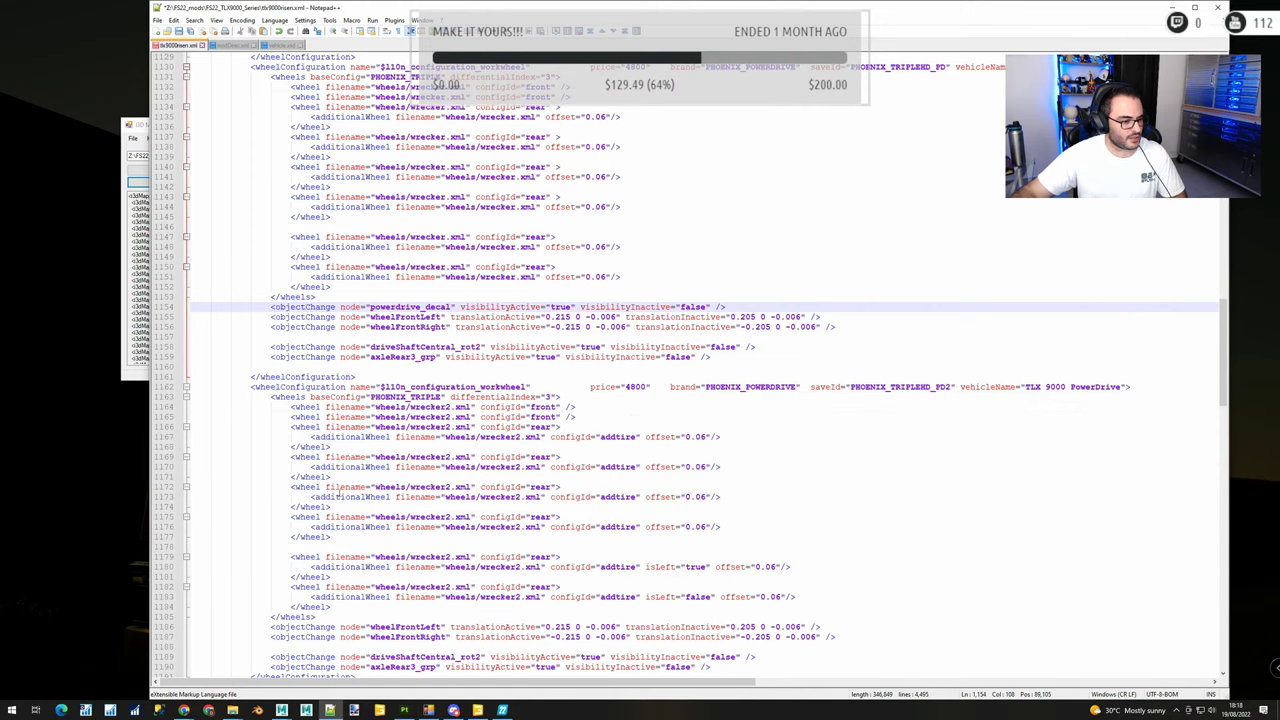
pyautogui.click(331, 617)
pyautogui.press('Return')
pyautogui.hotkey('ctrl', 'v')
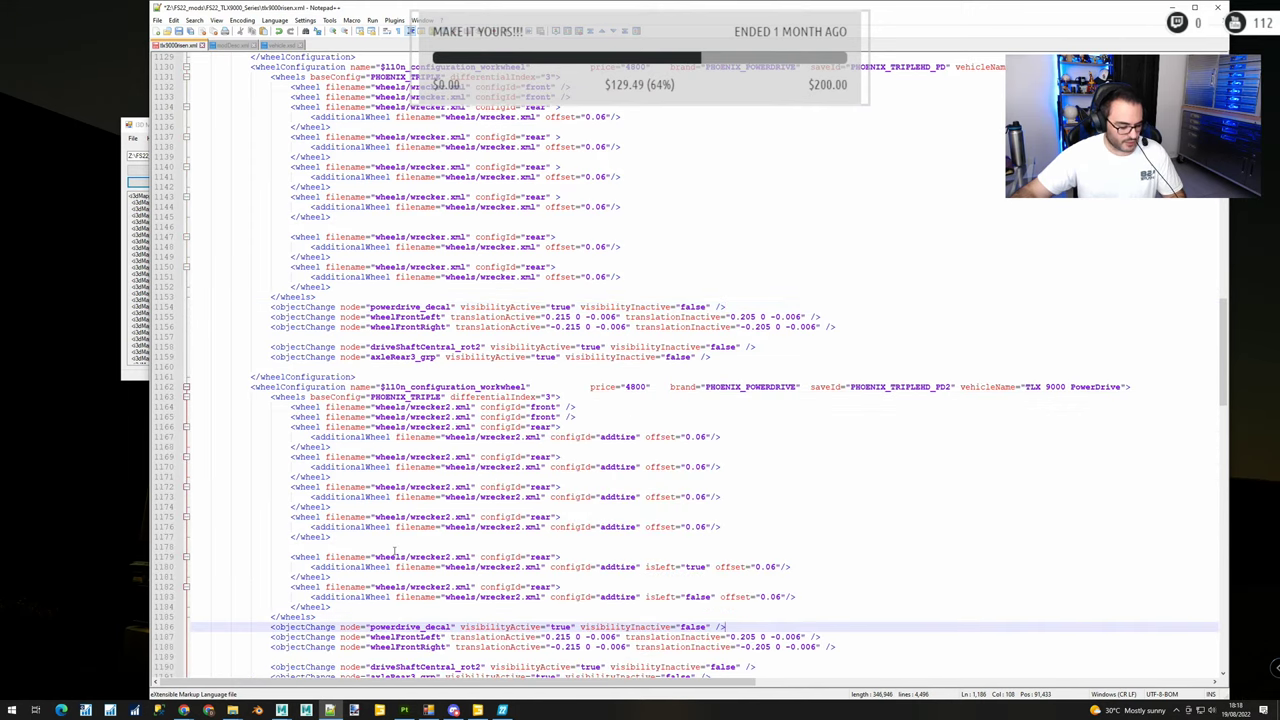
# Switch to Farming Simulator 22 and rerun earlier developer console commands to bring back the HUD and the normal view
pyautogui.hotkey('alt', 'Tab')
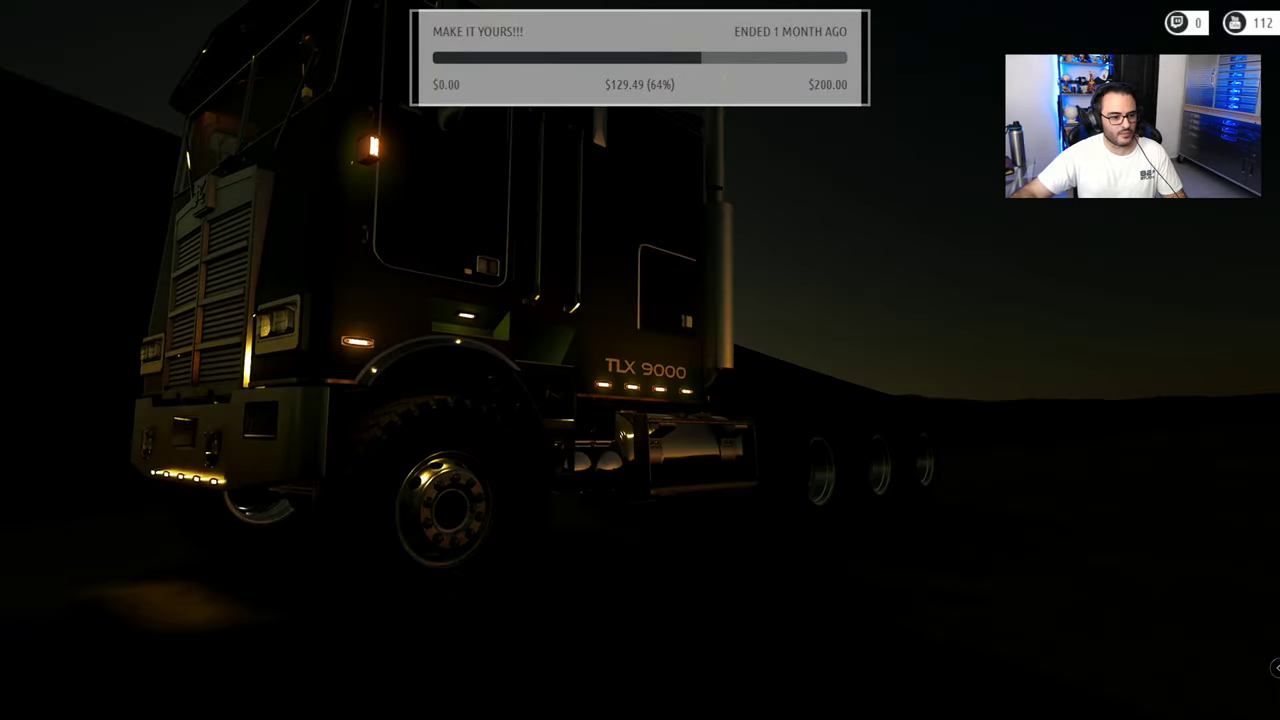
pyautogui.press('`')
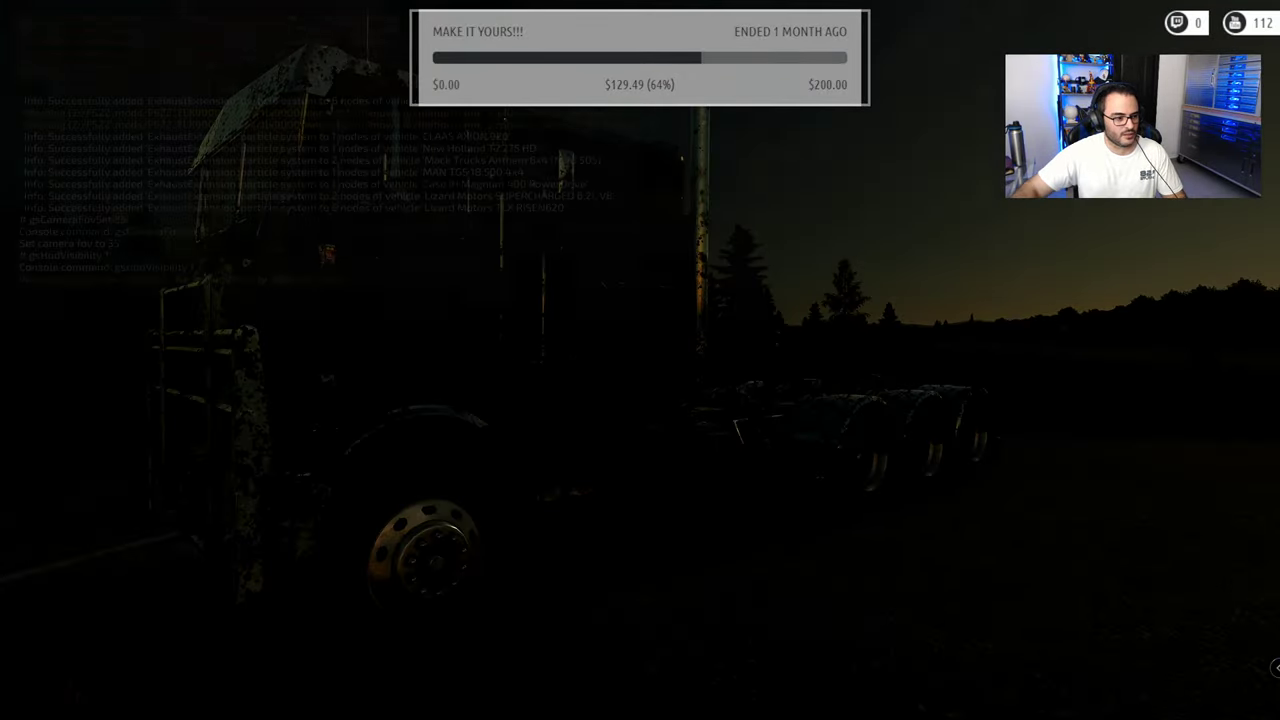
pyautogui.press('Return')
pyautogui.press('`')
pyautogui.press('`')
pyautogui.press('Up')
pyautogui.press('Up')
pyautogui.press('Up')
pyautogui.press('Up')
pyautogui.press('Return')
pyautogui.press('`')
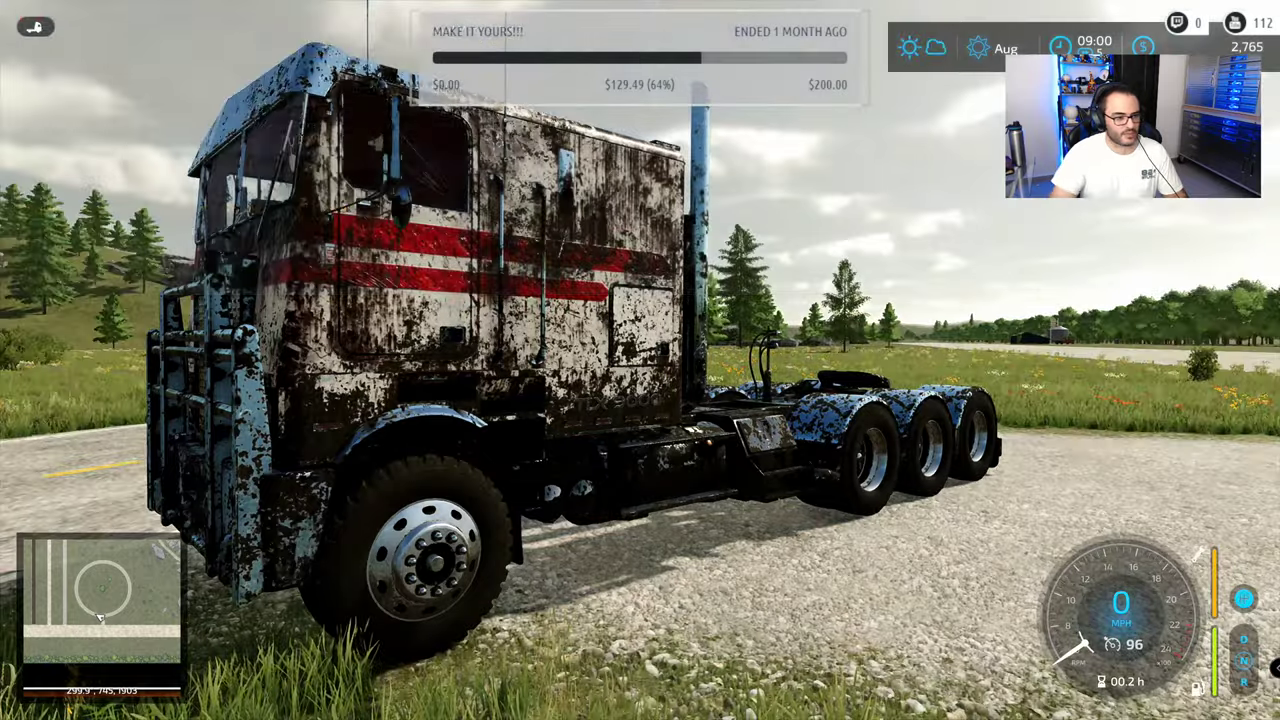
# Open the leased items in the shop and show the leased trucks
pyautogui.press('Tab')
pyautogui.press('Escape')
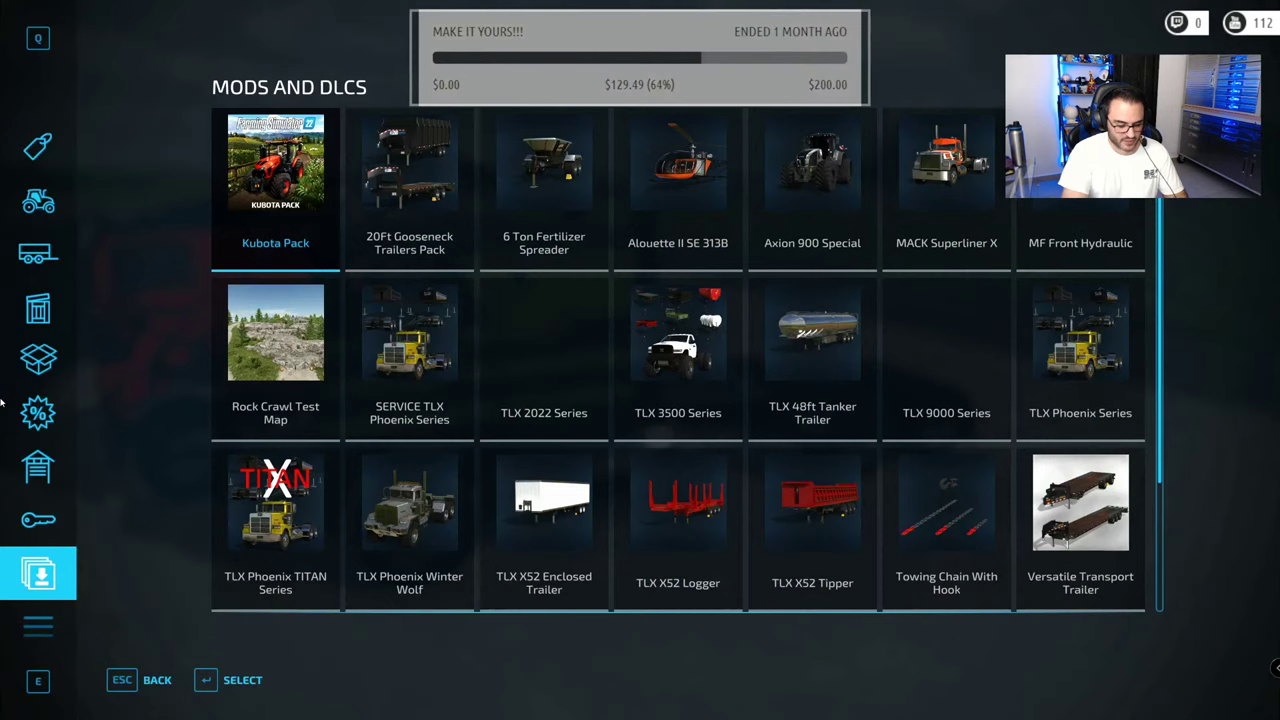
pyautogui.click(48, 507)
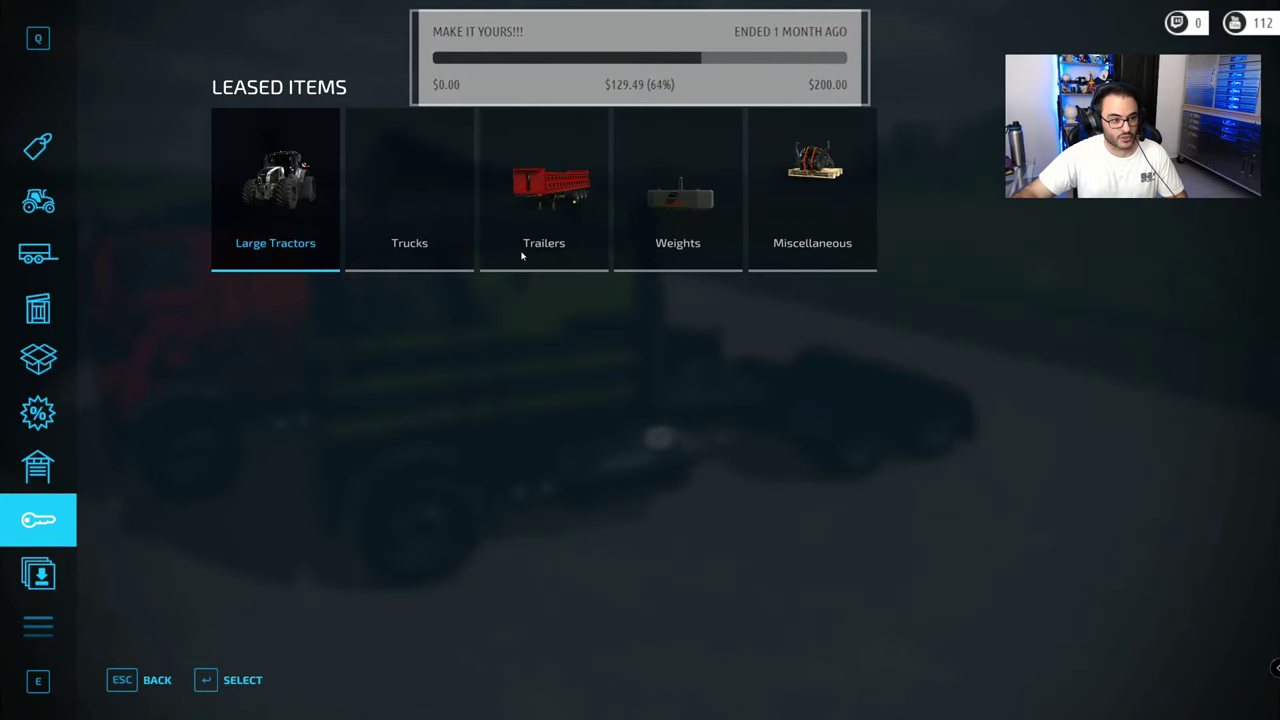
pyautogui.doubleClick(422, 243)
# Return all the leased trucks, including the TLX RISEN20X CVT-X and the TLX 9000 20X CVT-X
pyautogui.press('Return')
pyautogui.press('Return')
pyautogui.press('Return')
pyautogui.press('Return')
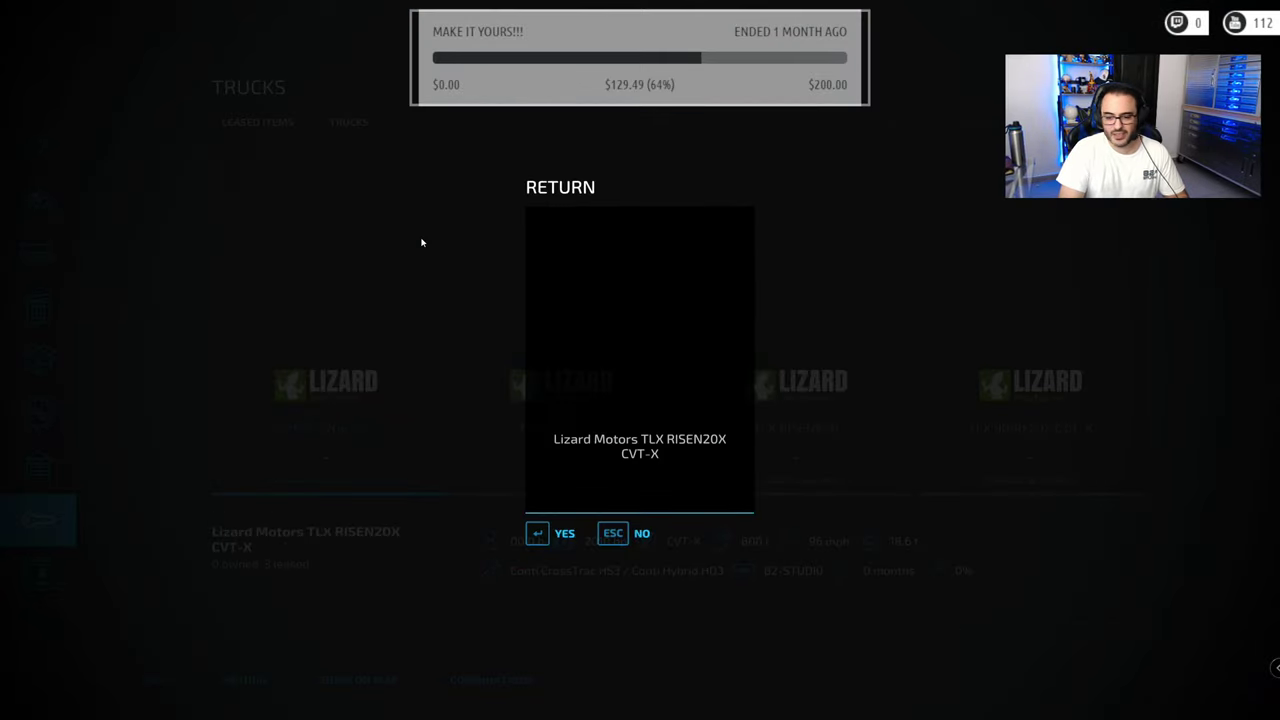
pyautogui.press('Return')
pyautogui.press('Return')
pyautogui.press('x')
pyautogui.press('Escape')
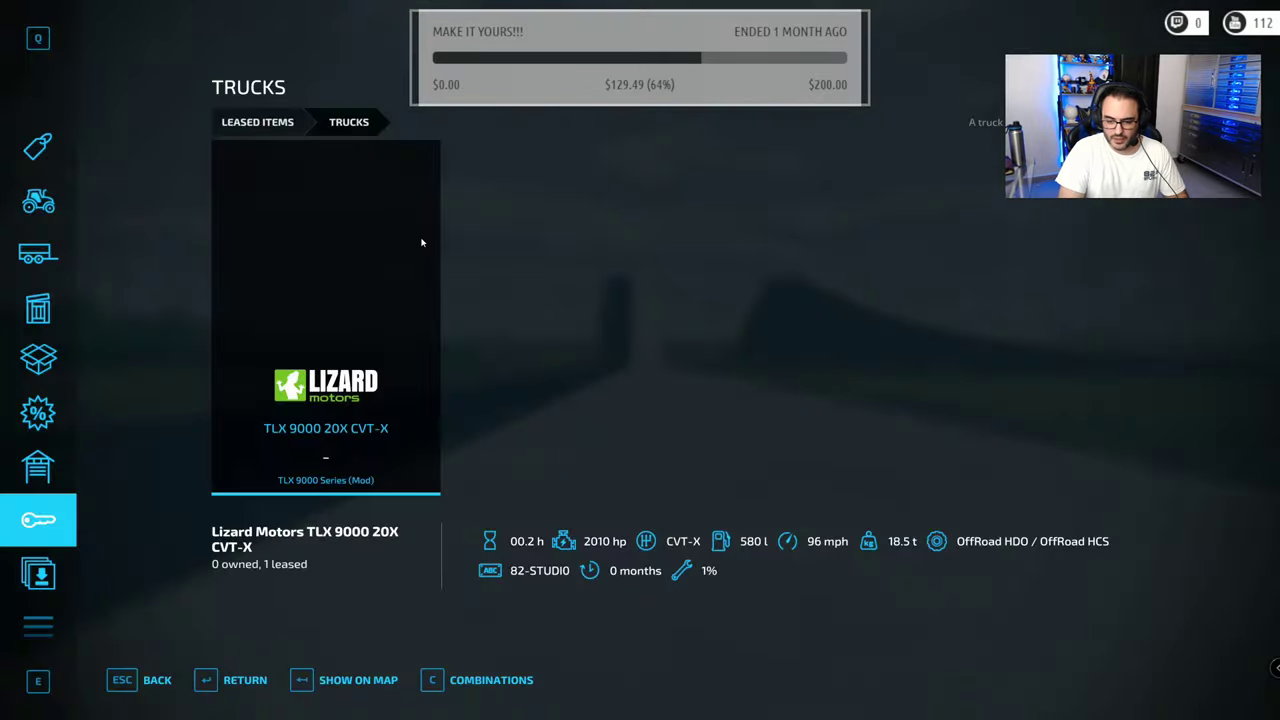
pyautogui.press('x')
pyautogui.press('Return')
pyautogui.press('Return')
# Return the leased TLX X52 Reefer Trailer
pyautogui.click(421, 243)
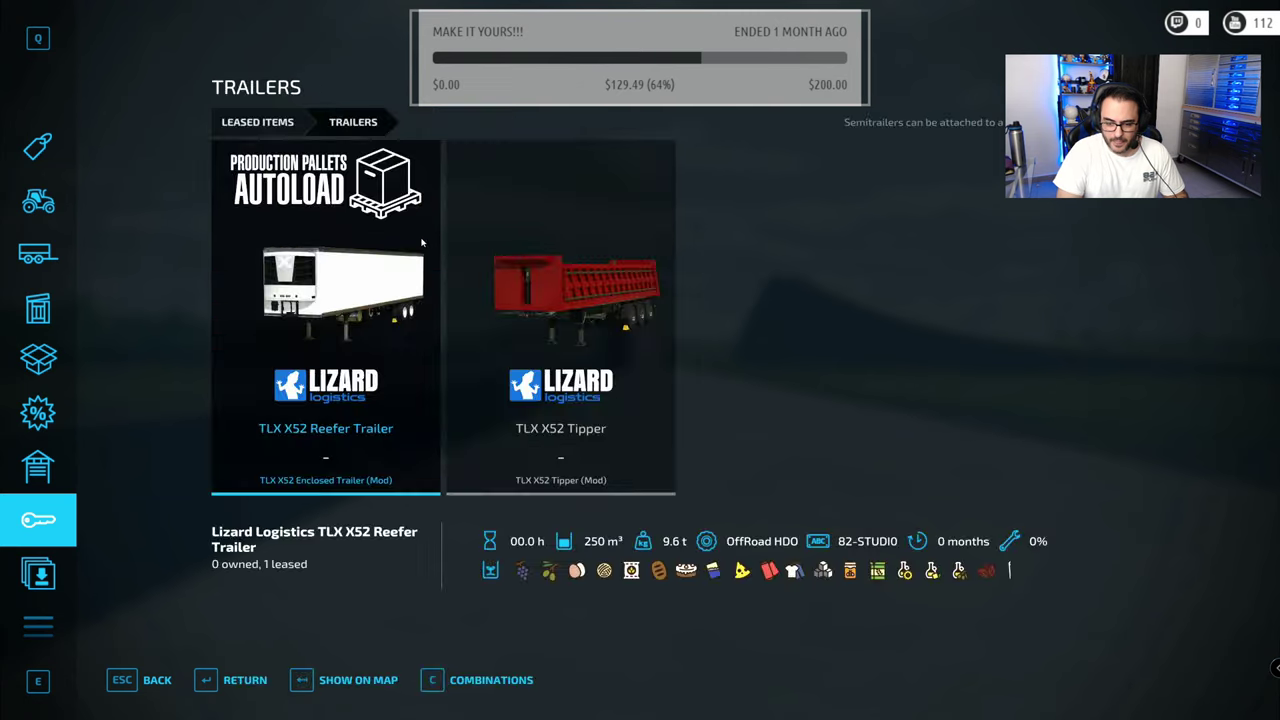
pyautogui.press('x')
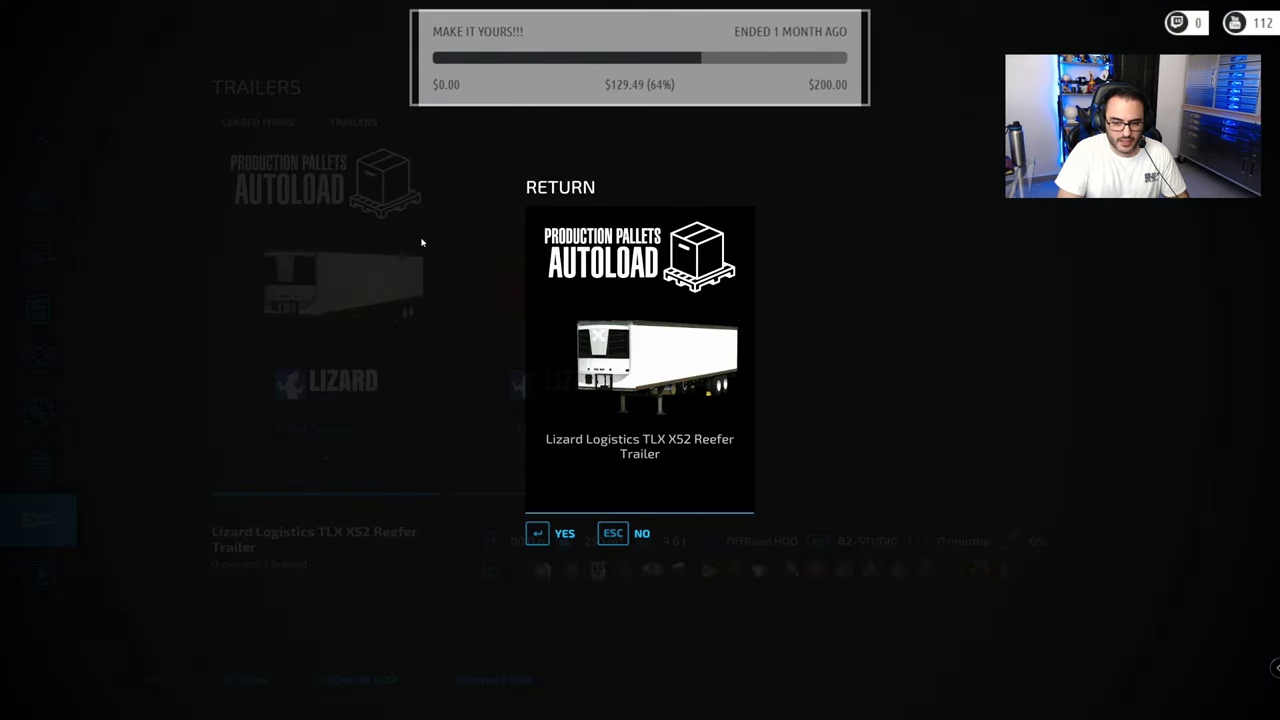
pyautogui.press('Return')
pyautogui.press('Return')
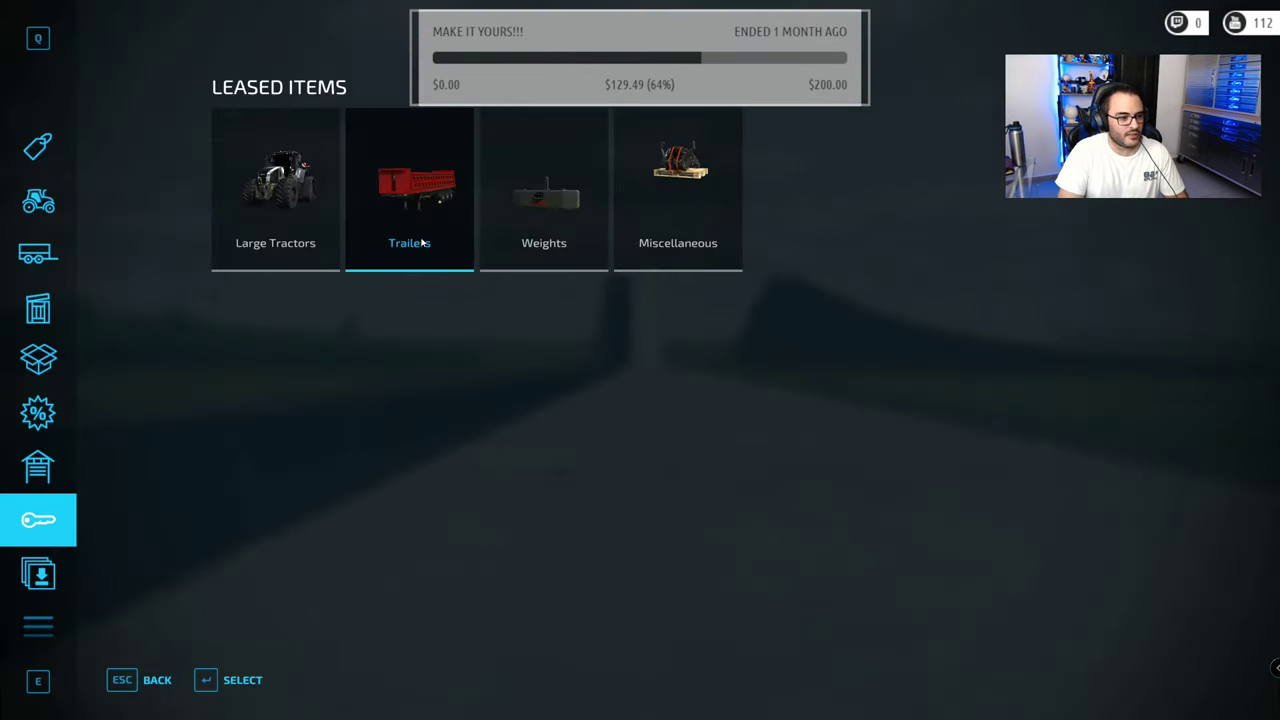
# Return the leased CLAAS AXION 920 from the large tractors
pyautogui.press('Left')
pyautogui.press('Return')
pyautogui.press('x')
pyautogui.press('Return')
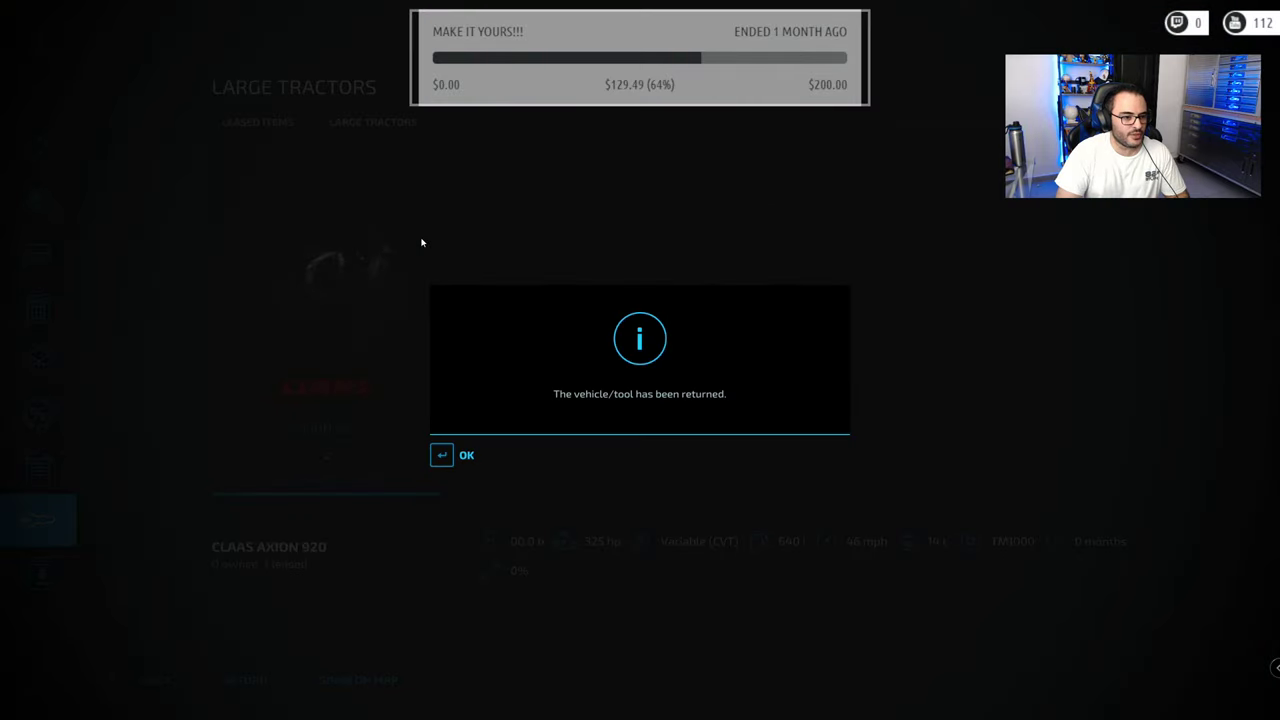
pyautogui.press('Return')
# Return the leased CLAAS W 3400 weight
pyautogui.press('Right')
pyautogui.press('Return')
pyautogui.press('x')
pyautogui.press('Return')
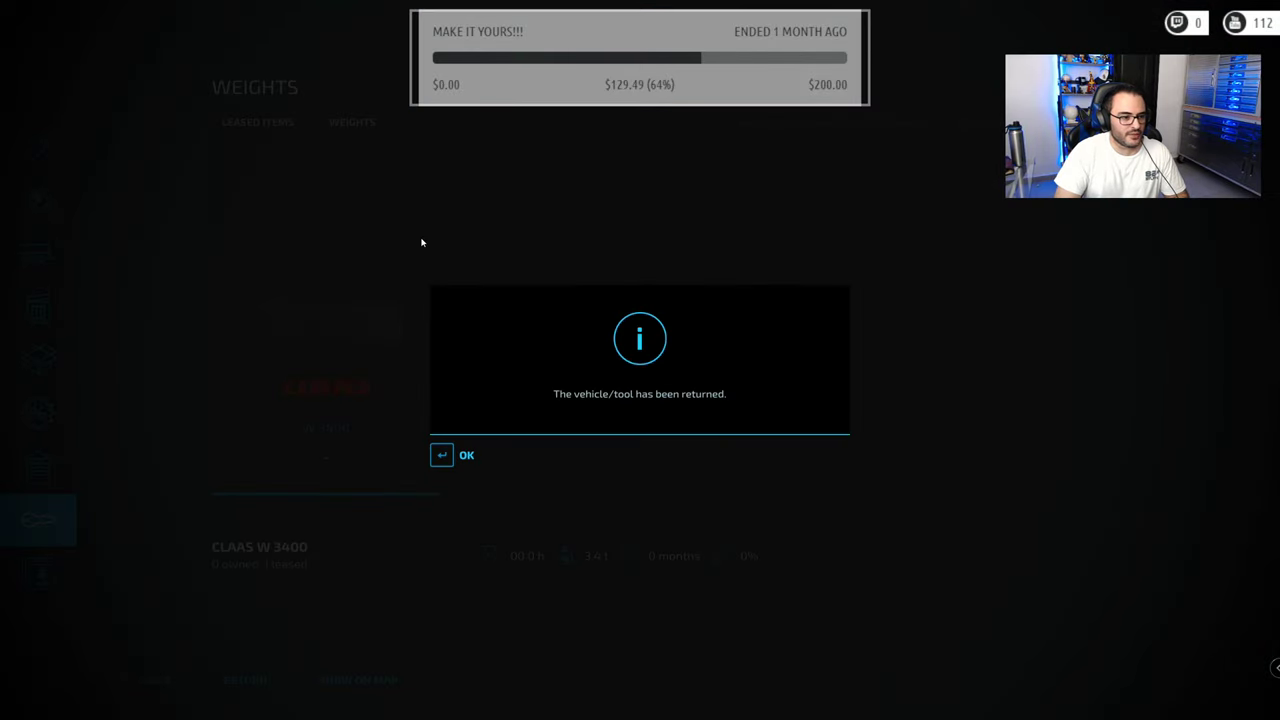
pyautogui.press('Return')
# Return the leased Massey Ferguson Front Hydraulic from the miscellaneous items and leave that category
pyautogui.press('Return')
pyautogui.press('x')
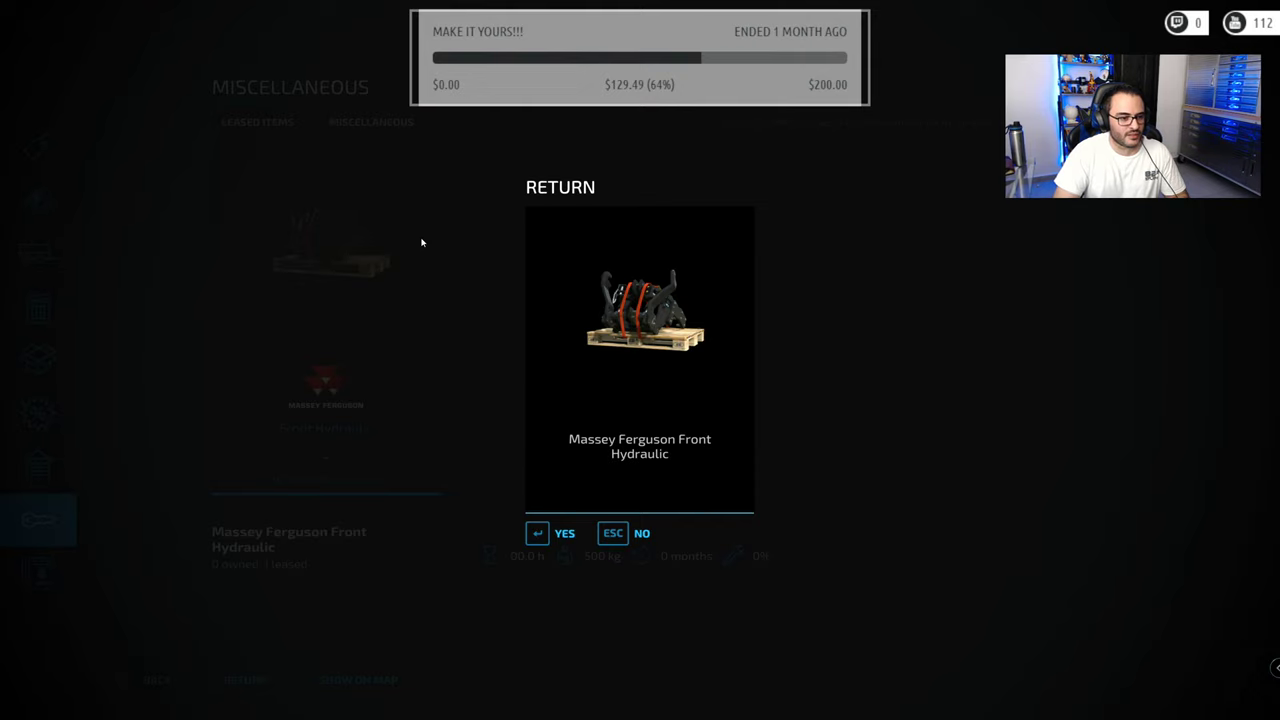
pyautogui.press('Return')
pyautogui.press('Return')
pyautogui.press('Escape')
pyautogui.press('p')
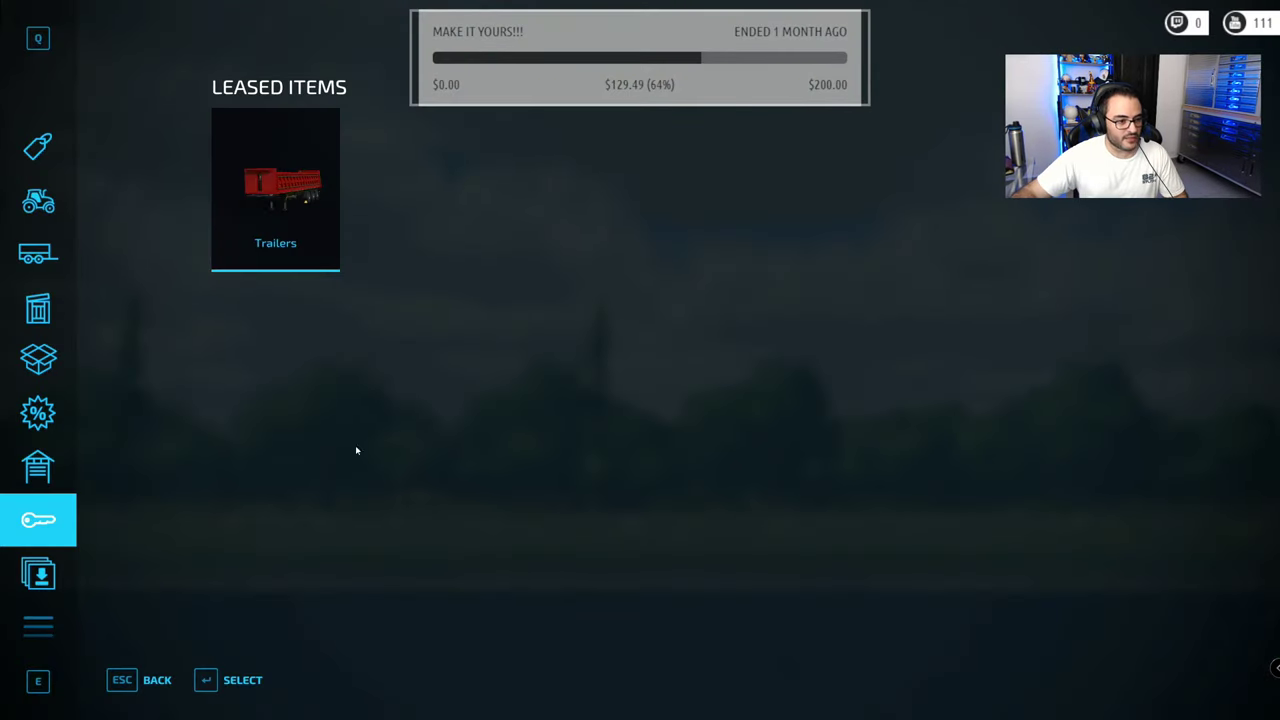
# Open the TLX 9000 Series truck's purchase configuration from the mods and DLCs category
pyautogui.press('e')
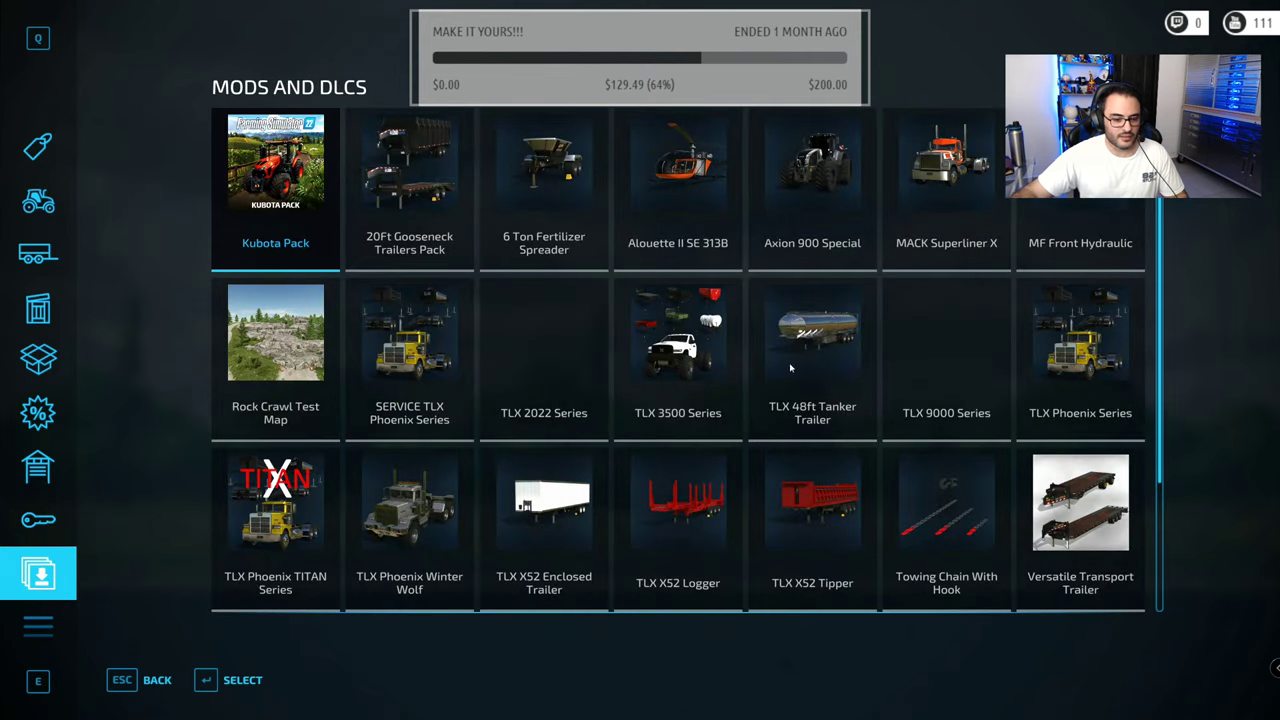
pyautogui.click(899, 352)
pyautogui.press('Return')
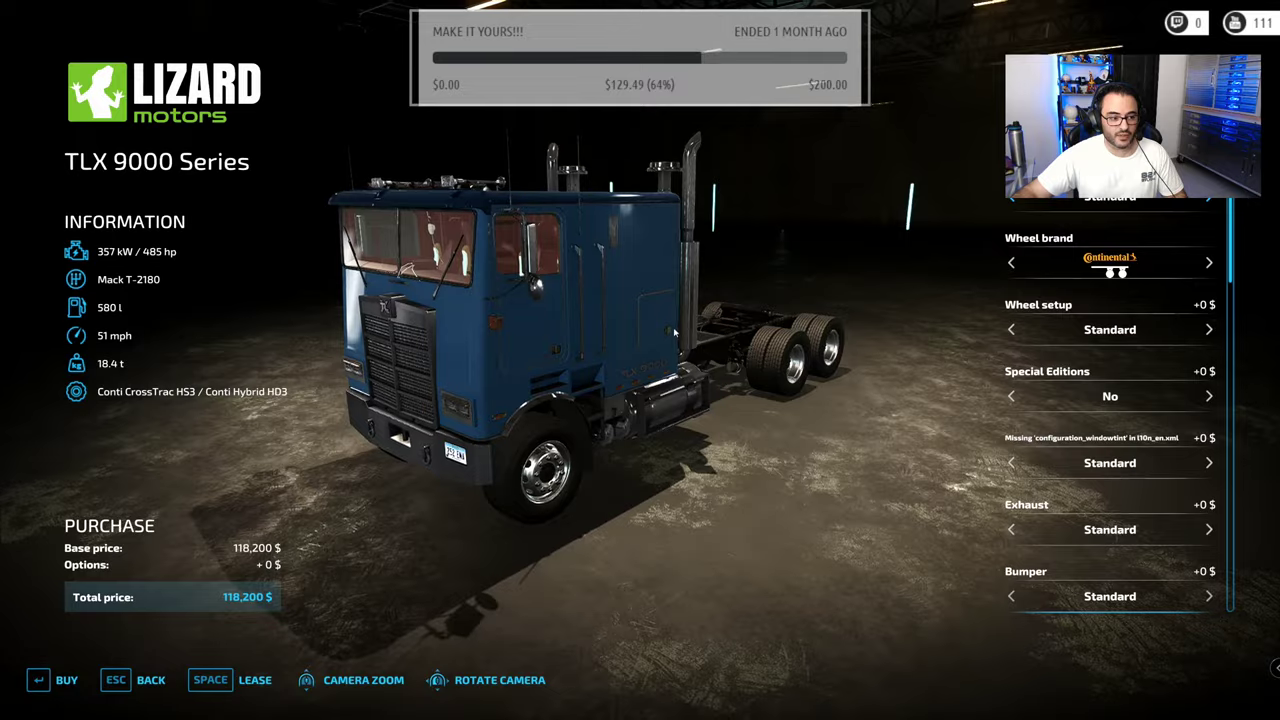
# Select the Continental wheel option with three red axle symbols and inspect the POWER-DRIVE decal above the front wheel
pyautogui.scroll(5, 677, 334)
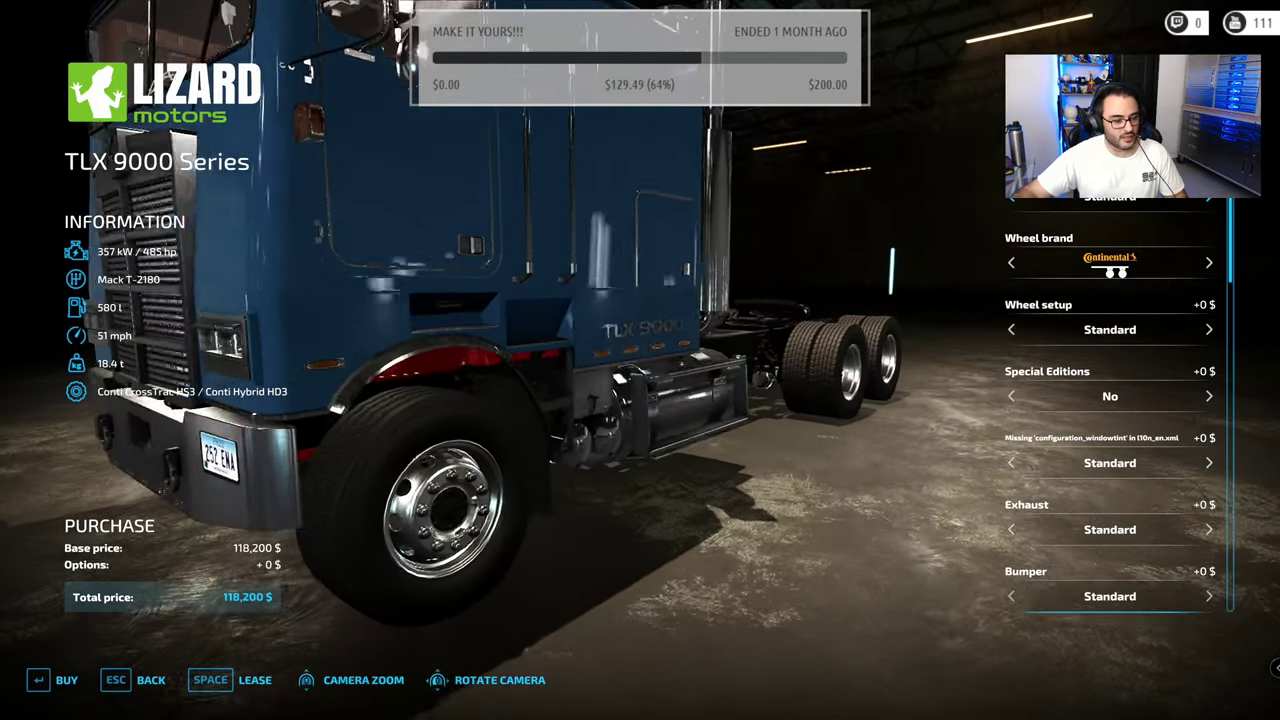
pyautogui.moveTo(677, 334); pyautogui.dragTo(705, 334)
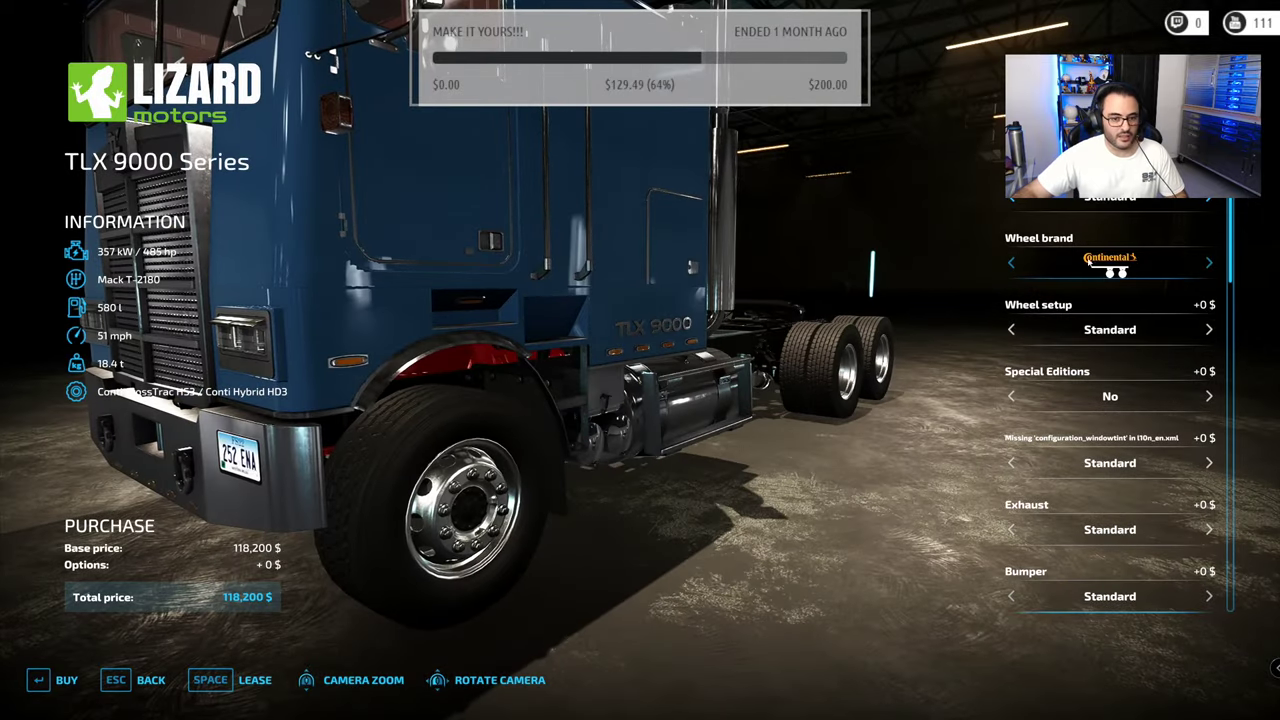
pyautogui.click(1208, 263)
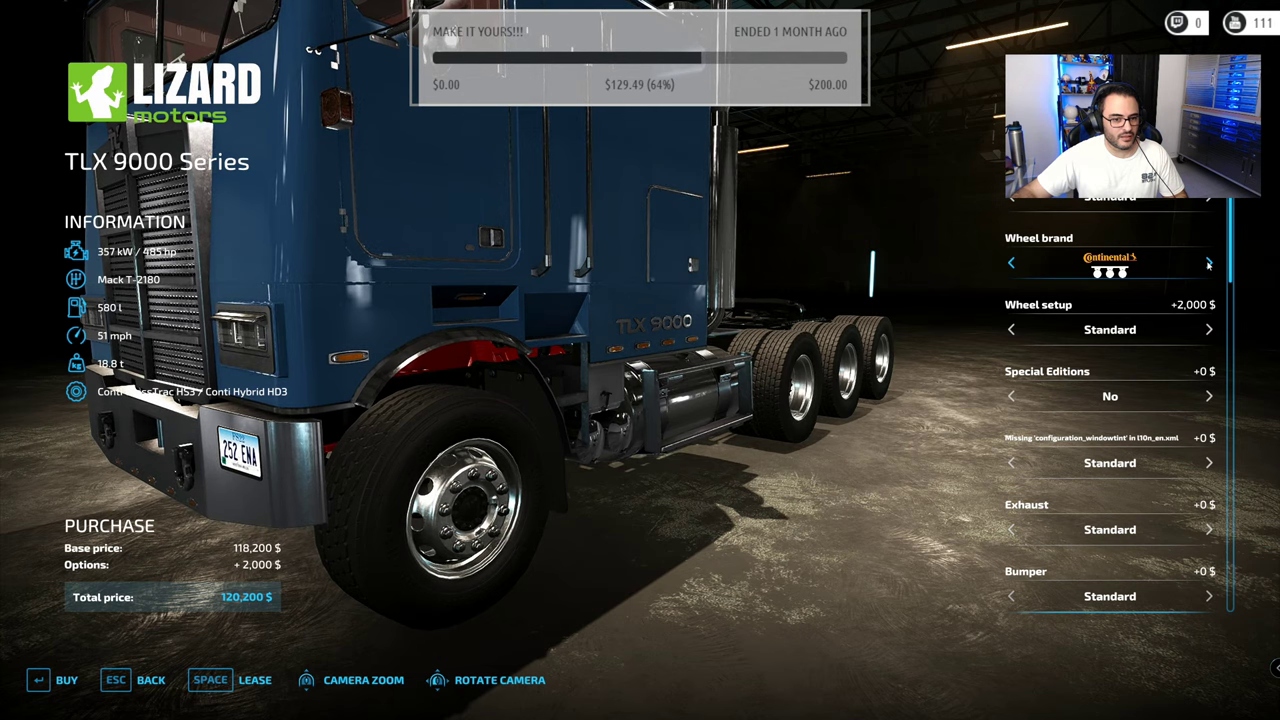
pyautogui.click(1208, 263)
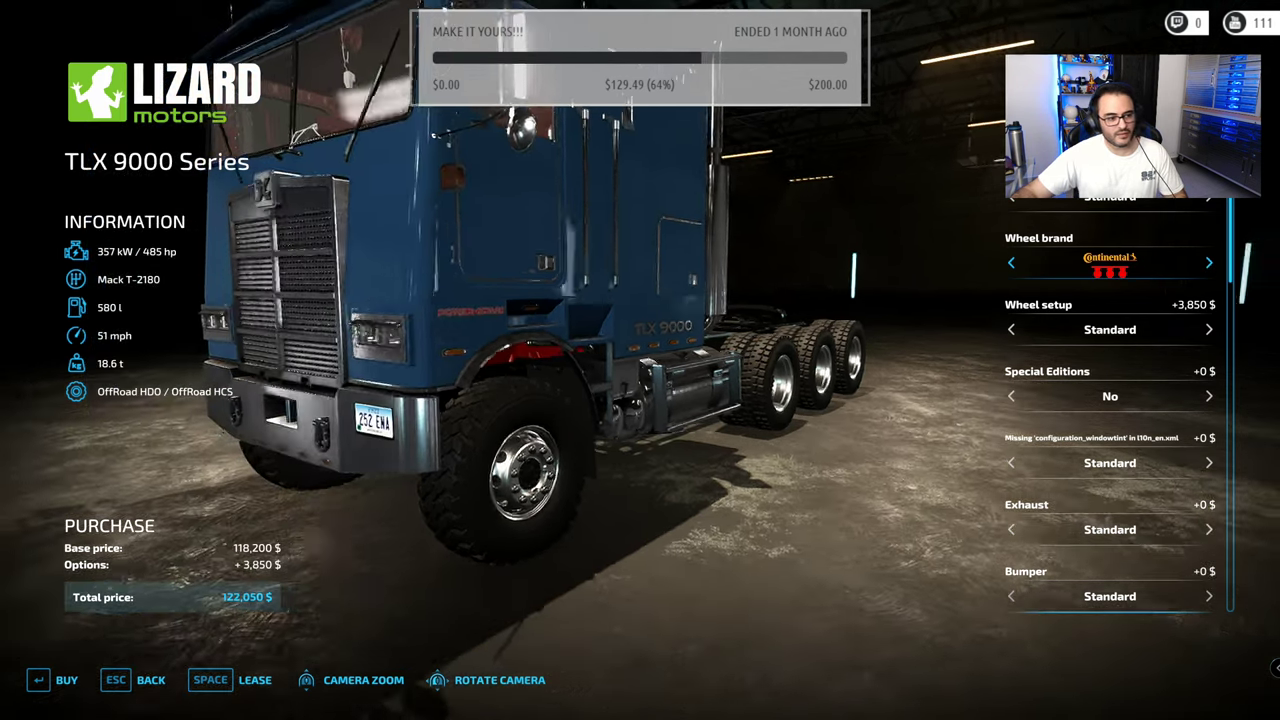
pyautogui.moveTo(640, 400); pyautogui.dragTo(630, 350)
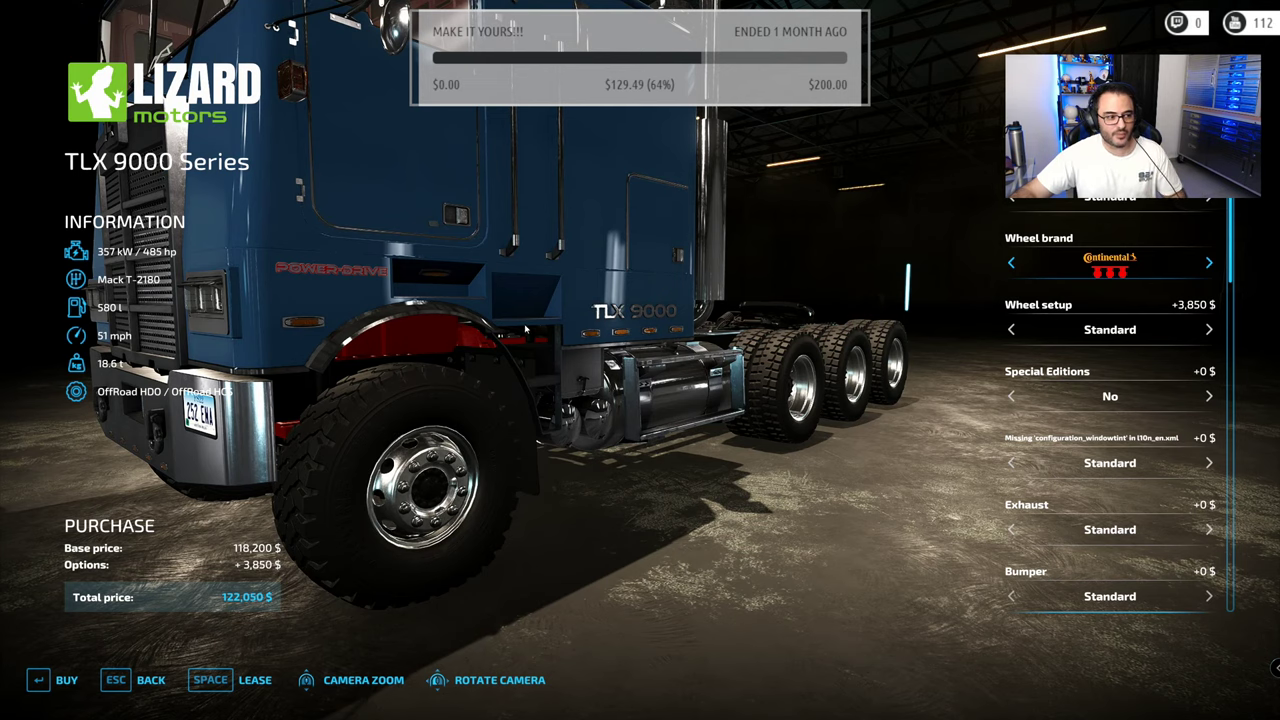
pyautogui.moveTo(525, 329); pyautogui.dragTo(447, 267)
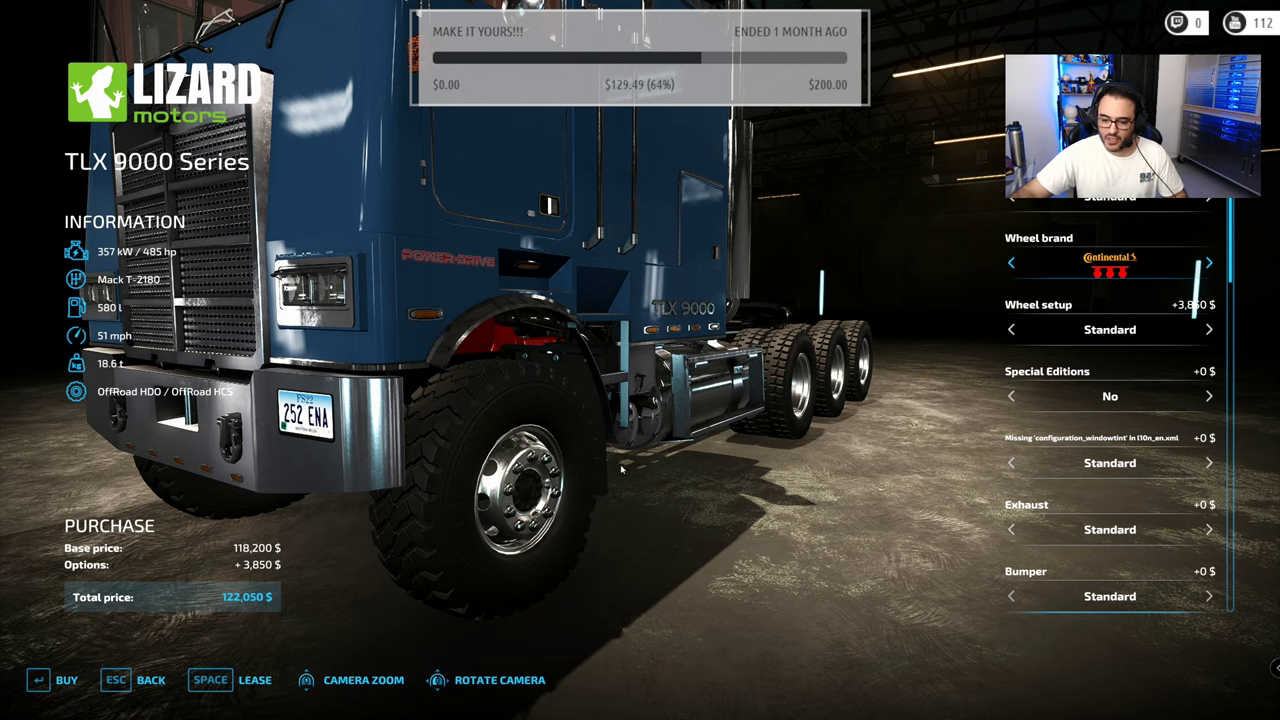
pyautogui.moveTo(605, 433); pyautogui.dragTo(580, 400)
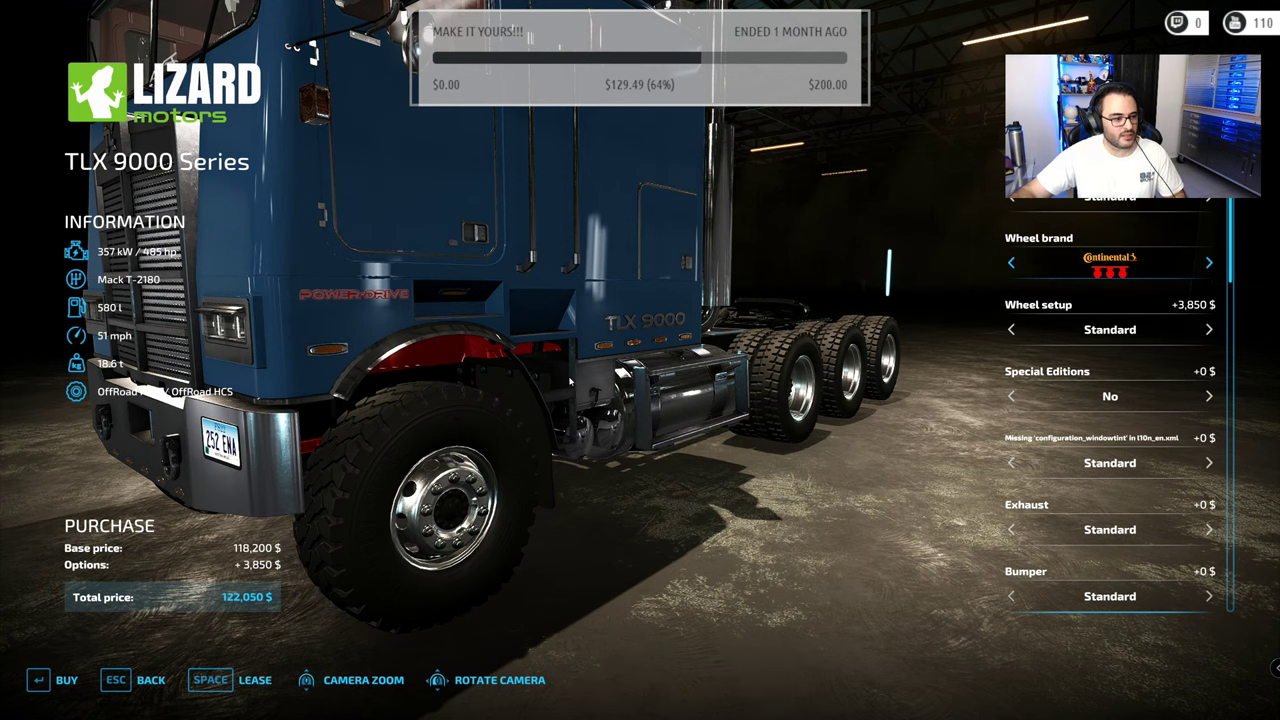
pyautogui.moveTo(533, 346); pyautogui.dragTo(569, 337)
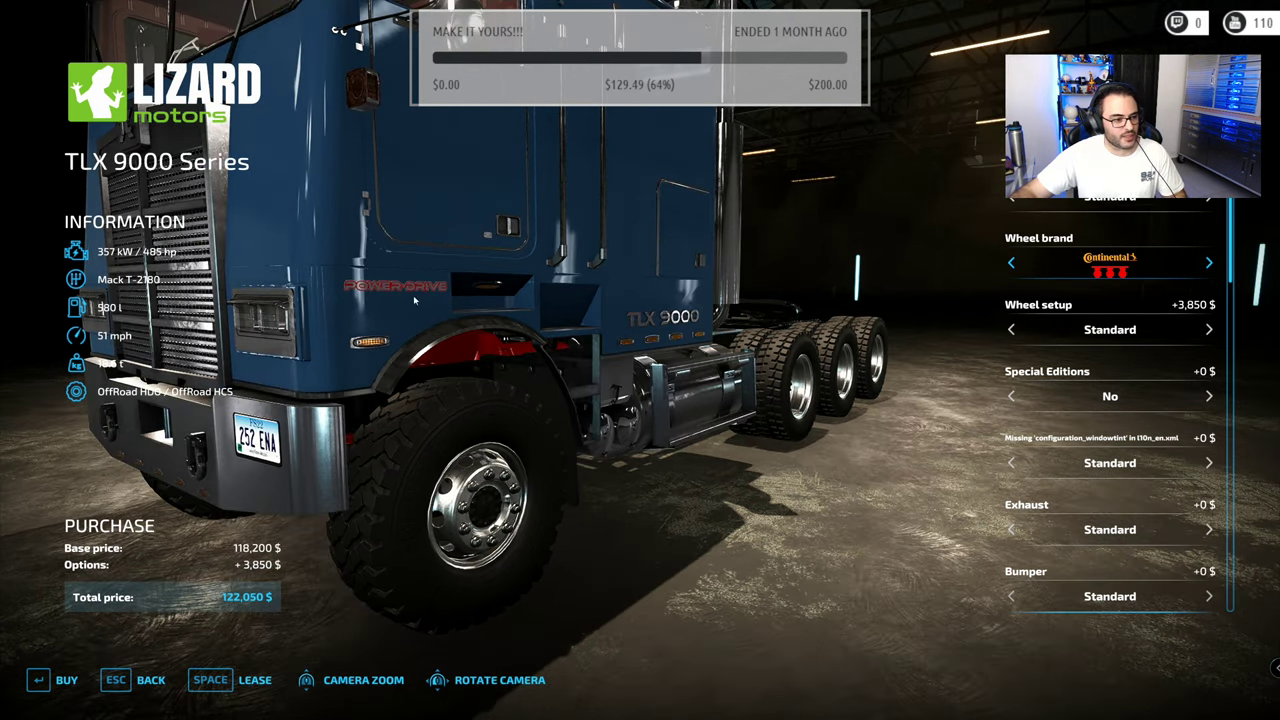
pyautogui.moveTo(413, 295); pyautogui.dragTo(481, 307)
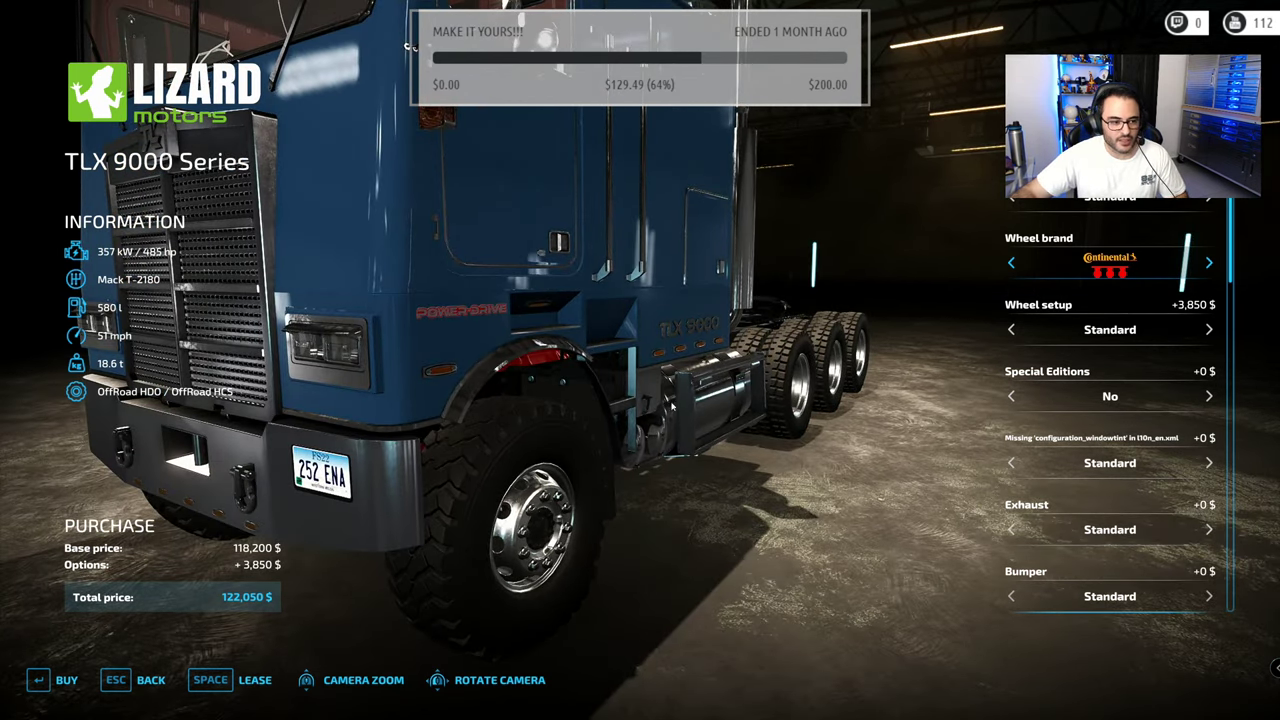
# Set the truck's cabin colour to white
pyautogui.scroll(-8, 1072, 440)
pyautogui.scroll(-5, 1076, 440)
pyautogui.click(1089, 272)
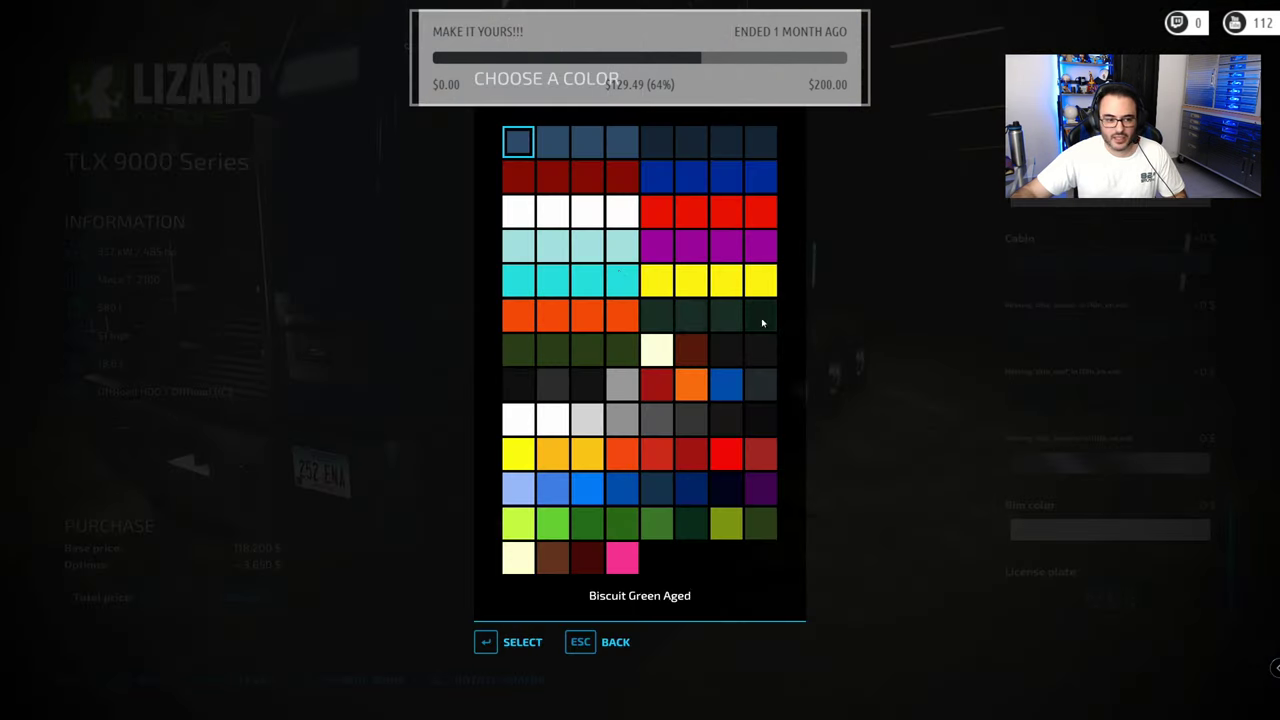
pyautogui.click(536, 218)
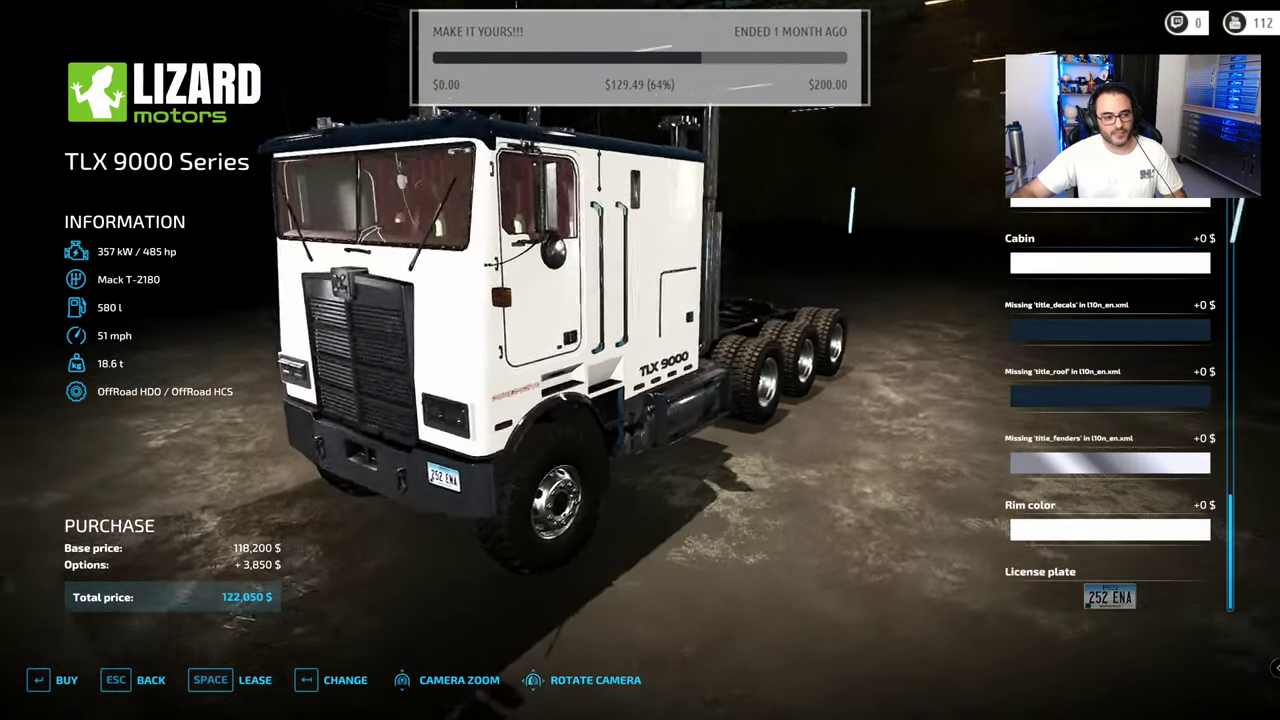
# Try a grey roof on the truck, and settle on bright red as the roof colour
pyautogui.scroll(4, 1108, 420)
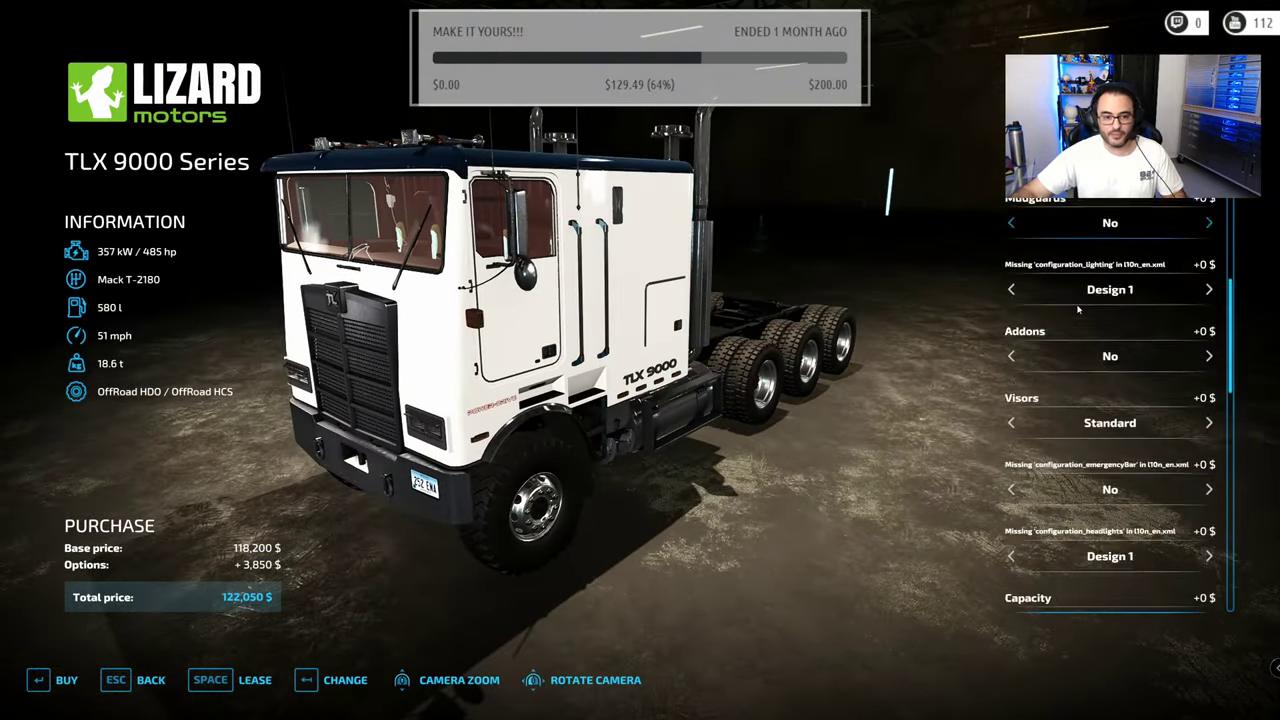
pyautogui.scroll(-3, 1108, 420)
pyautogui.click(1112, 483)
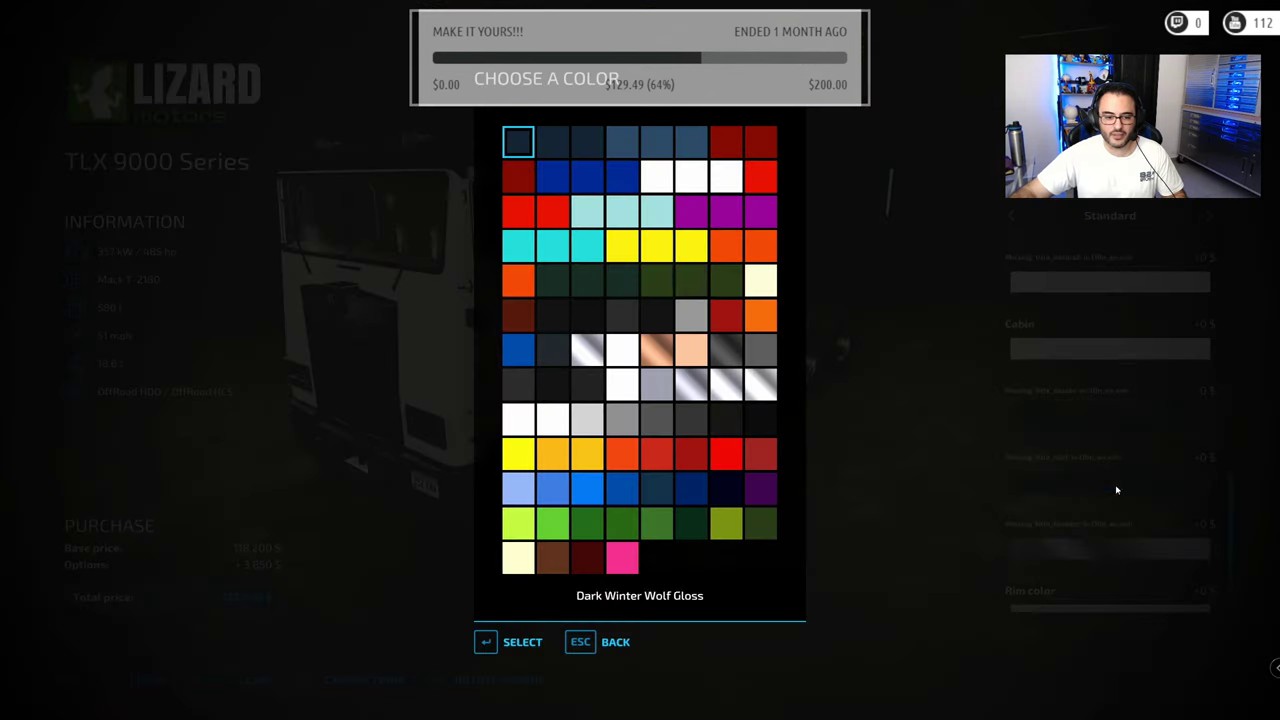
pyautogui.click(690, 315)
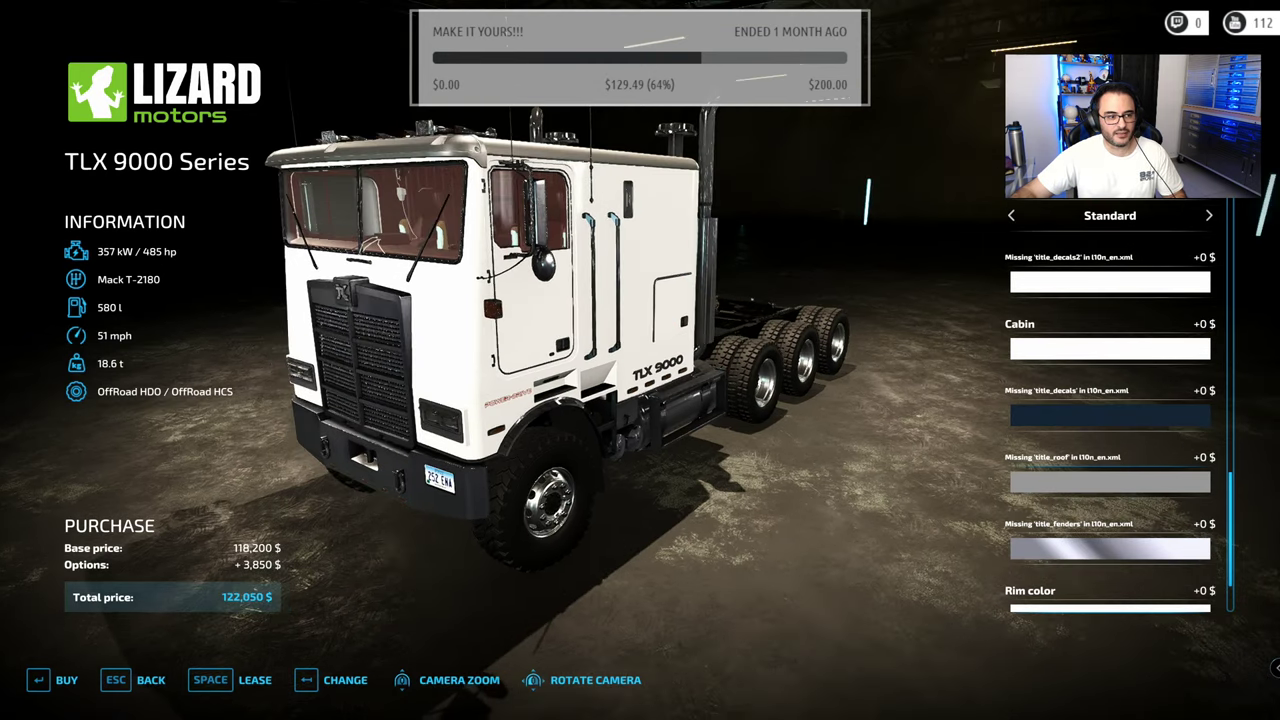
pyautogui.click(1090, 483)
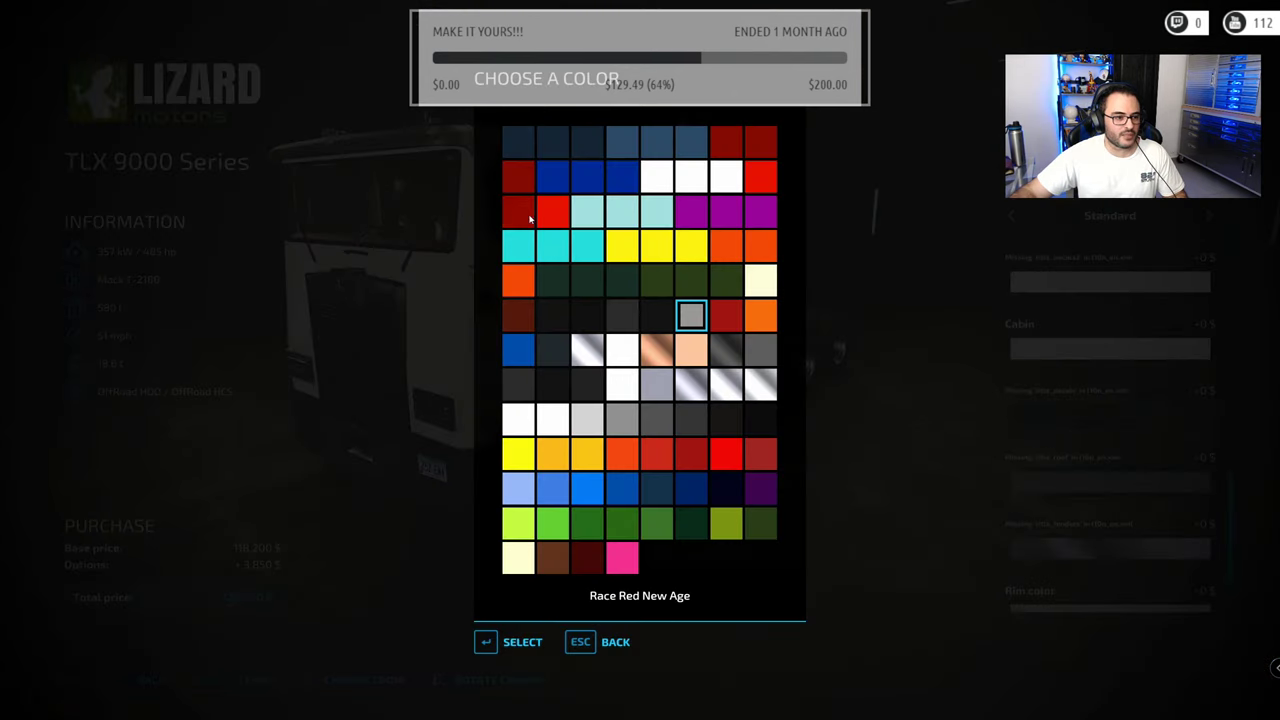
pyautogui.click(760, 177)
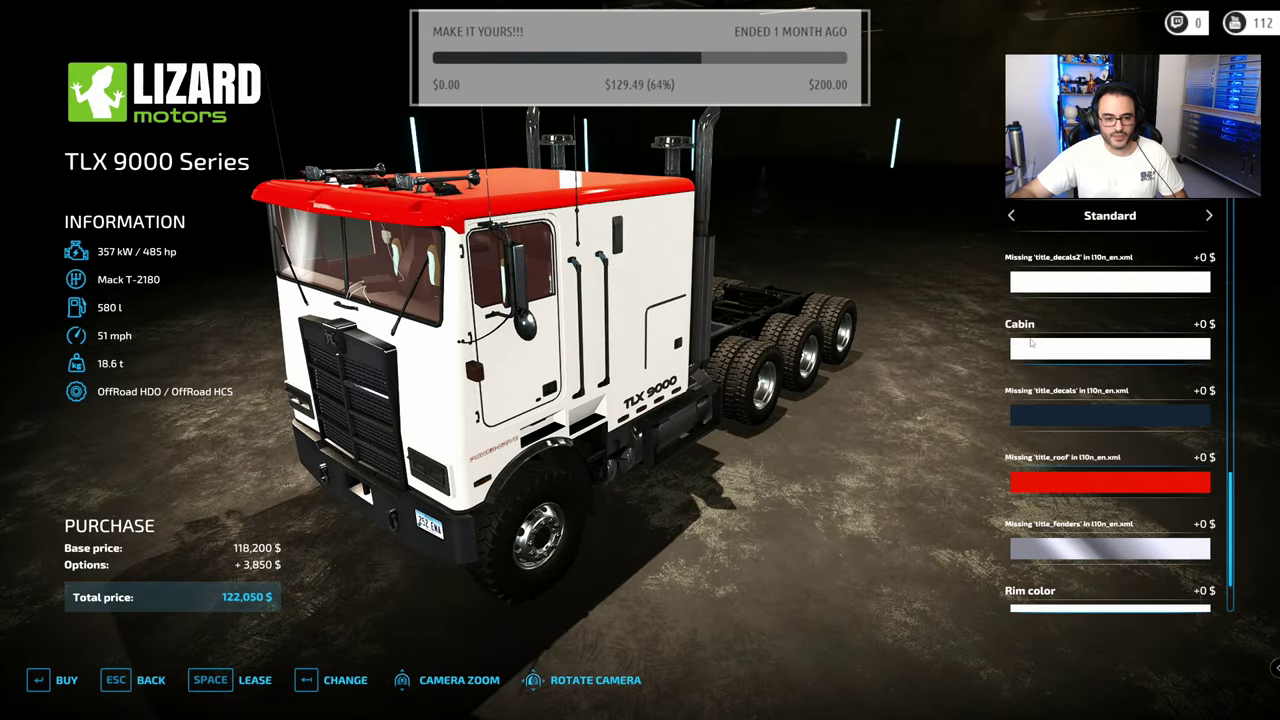
# Configure the truck with the TLX RISEN20X CVT-X engine, the tbumper option set to Yes and intake Design 1
pyautogui.scroll(5, 1067, 517)
pyautogui.scroll(-2, 1062, 456)
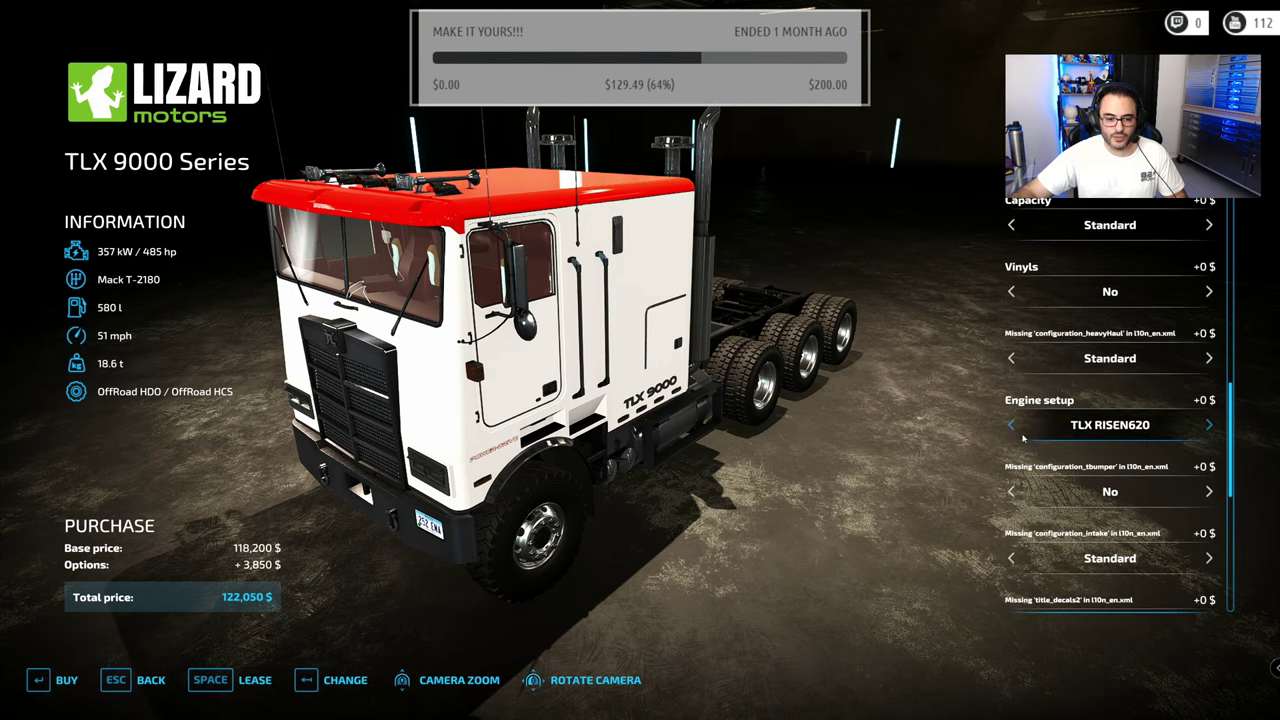
pyautogui.click(1013, 427)
pyautogui.click(1015, 491)
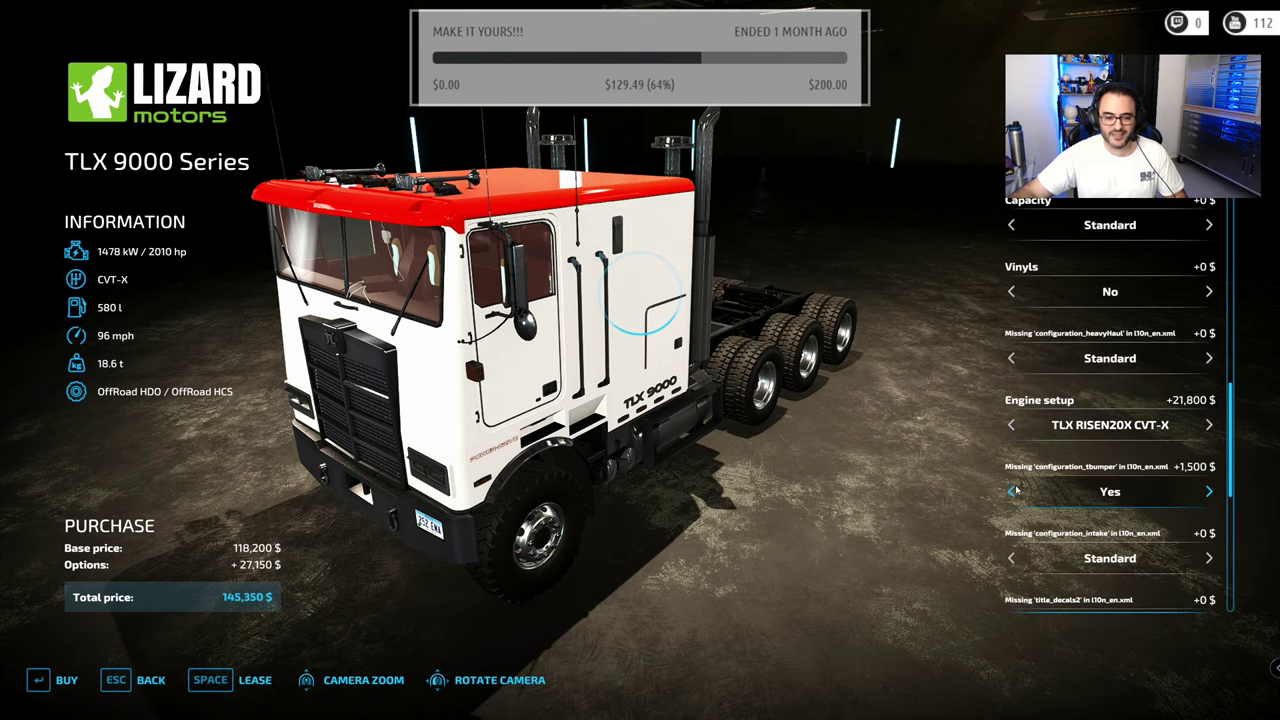
pyautogui.click(1012, 558)
pyautogui.scroll(-3, 1015, 555)
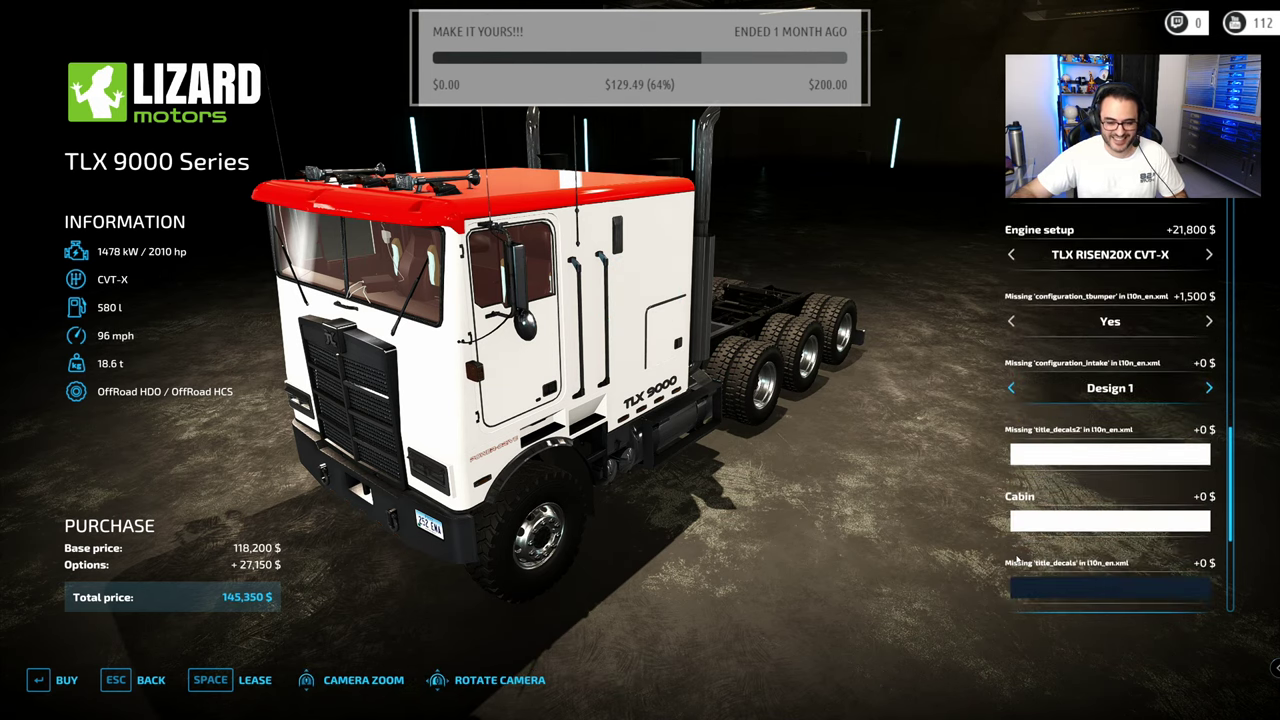
# Try the heavyHaul designs and return that option to Standard
pyautogui.scroll(3, 1025, 400)
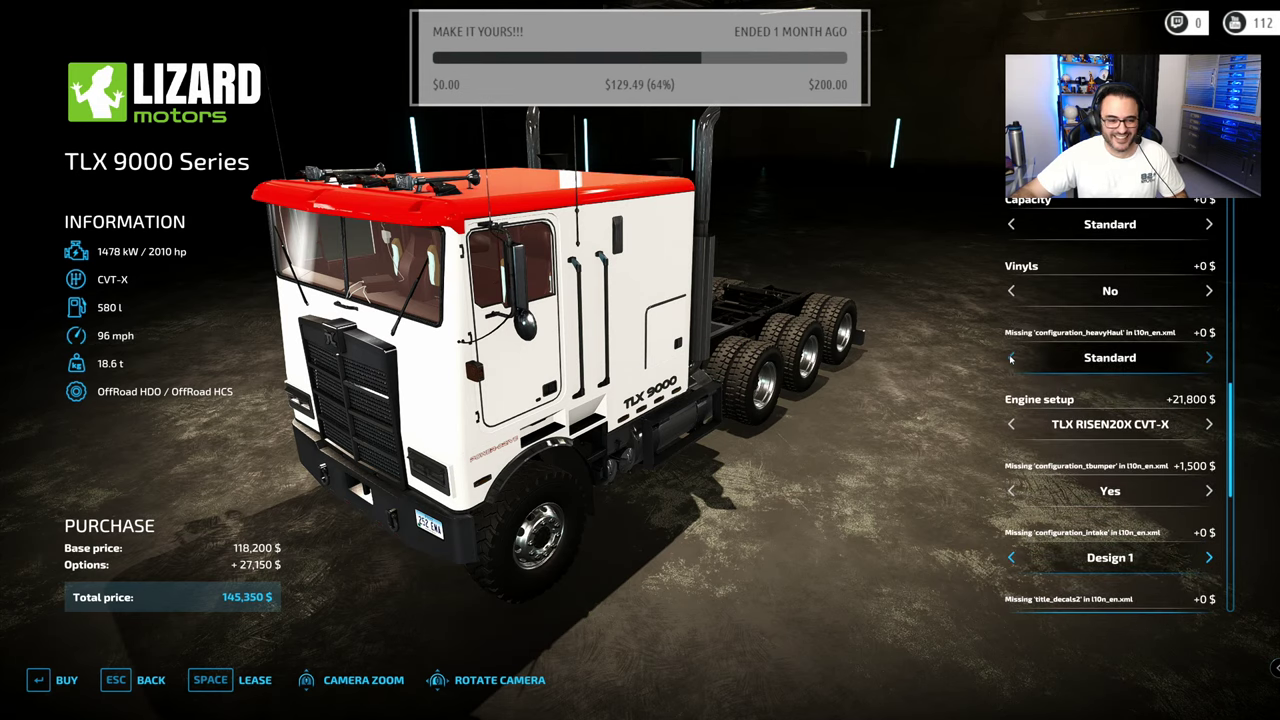
pyautogui.click(1011, 358)
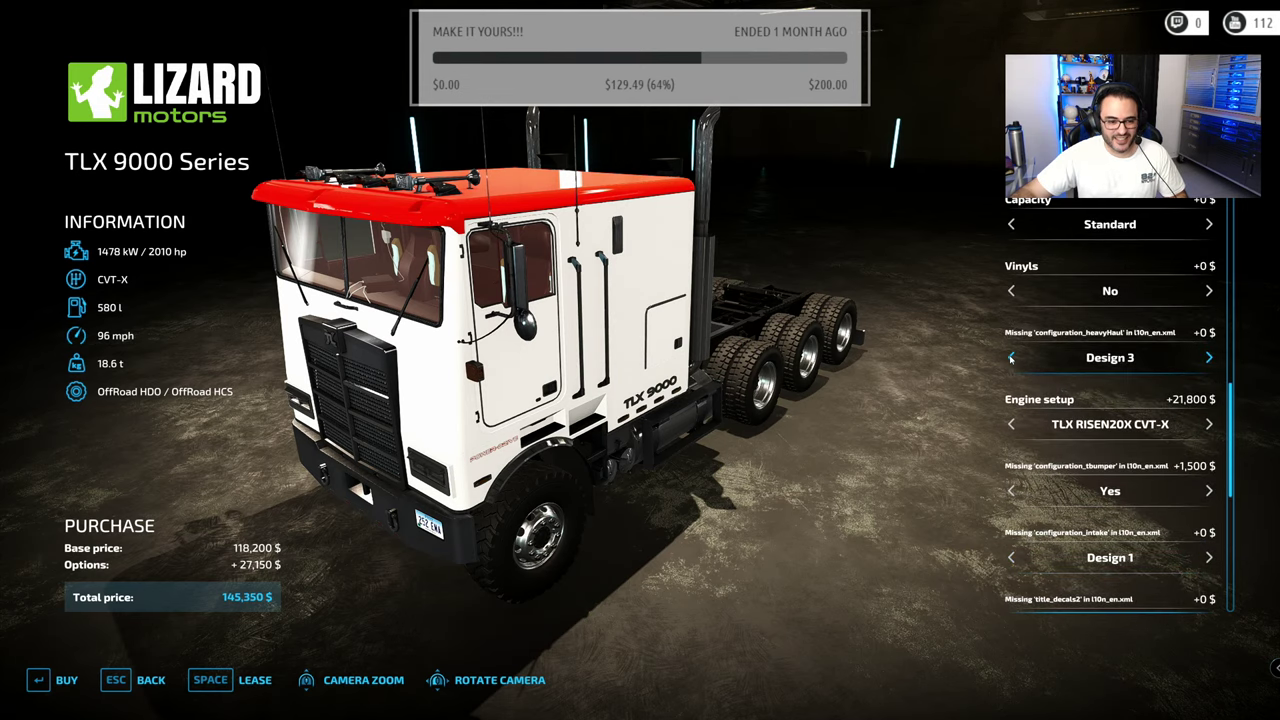
pyautogui.click(1011, 358)
pyautogui.click(1011, 358)
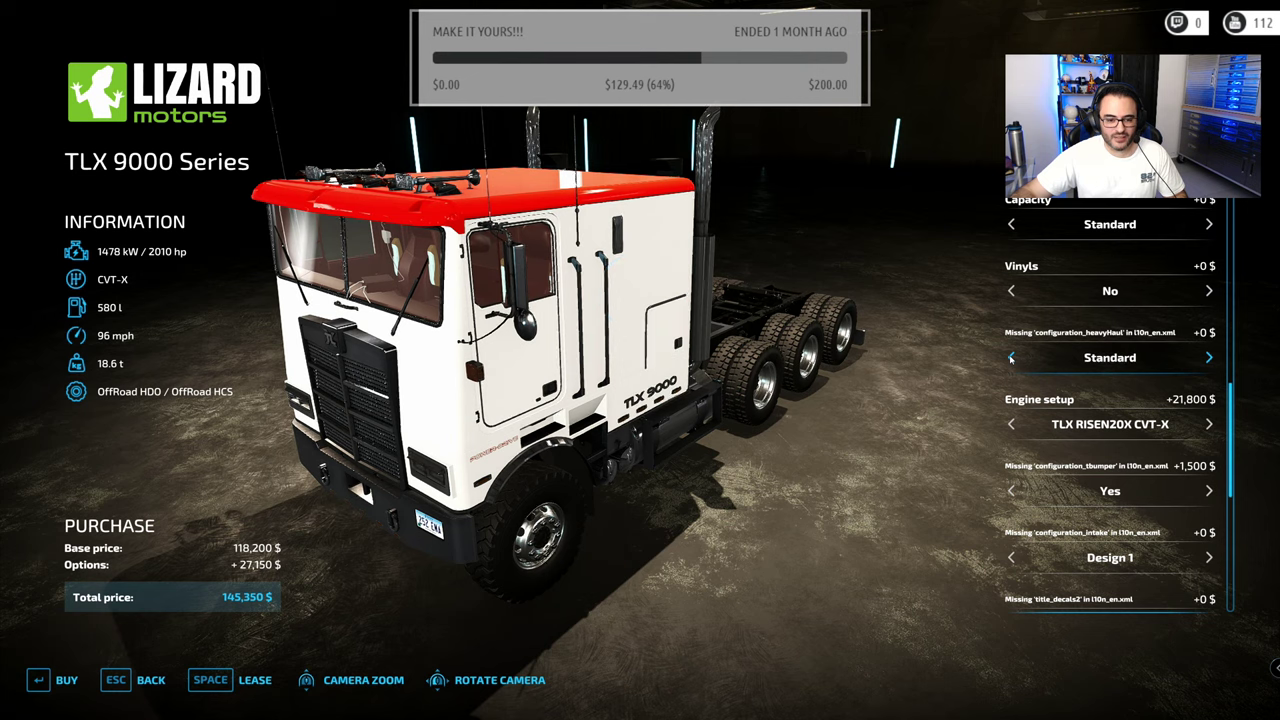
# Apply vinyl Design 3 to the truck, with the title_decals2 colour red and the title_decals colour white
pyautogui.click(1012, 291)
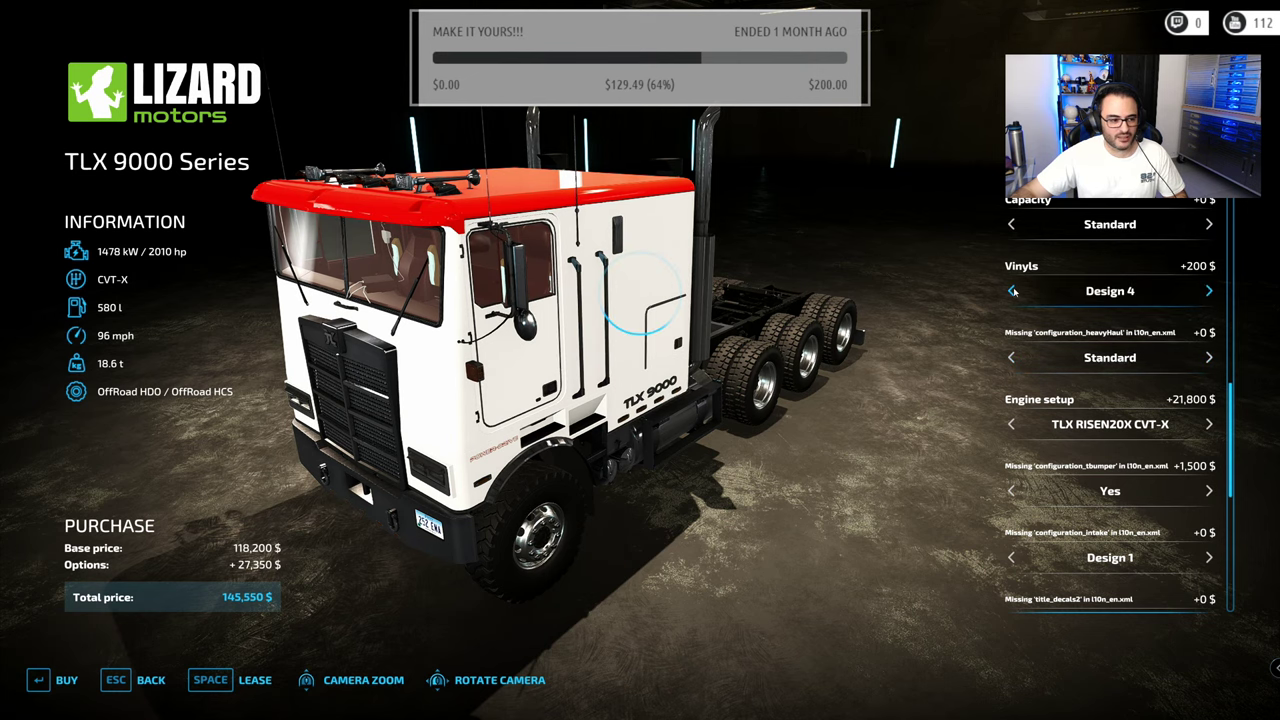
pyautogui.click(1012, 291)
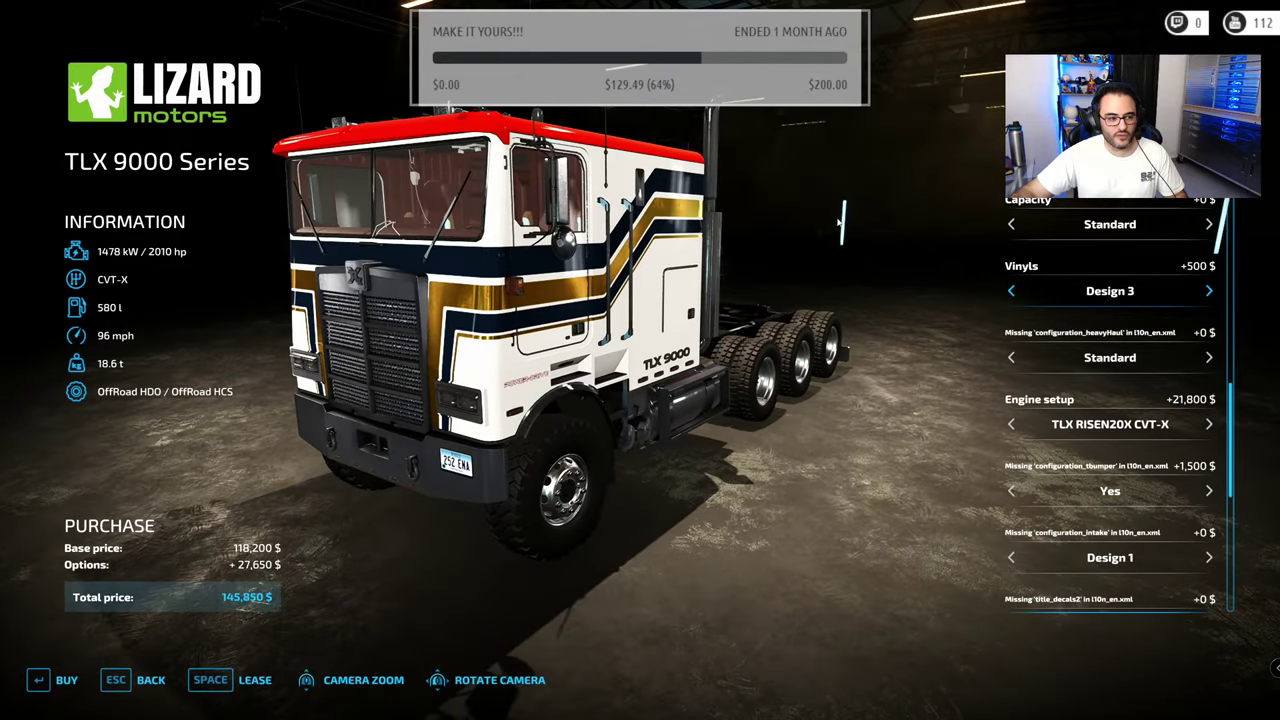
pyautogui.scroll(-5, 1133, 383)
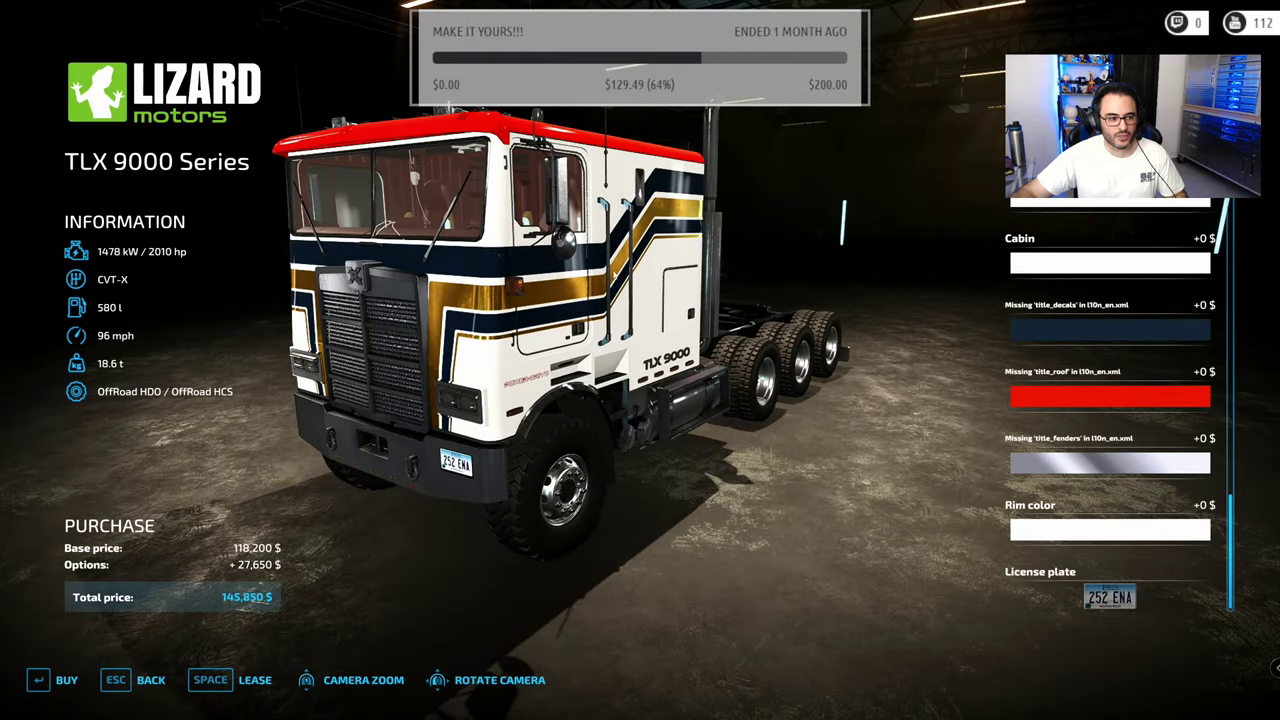
pyautogui.scroll(3, 1085, 370)
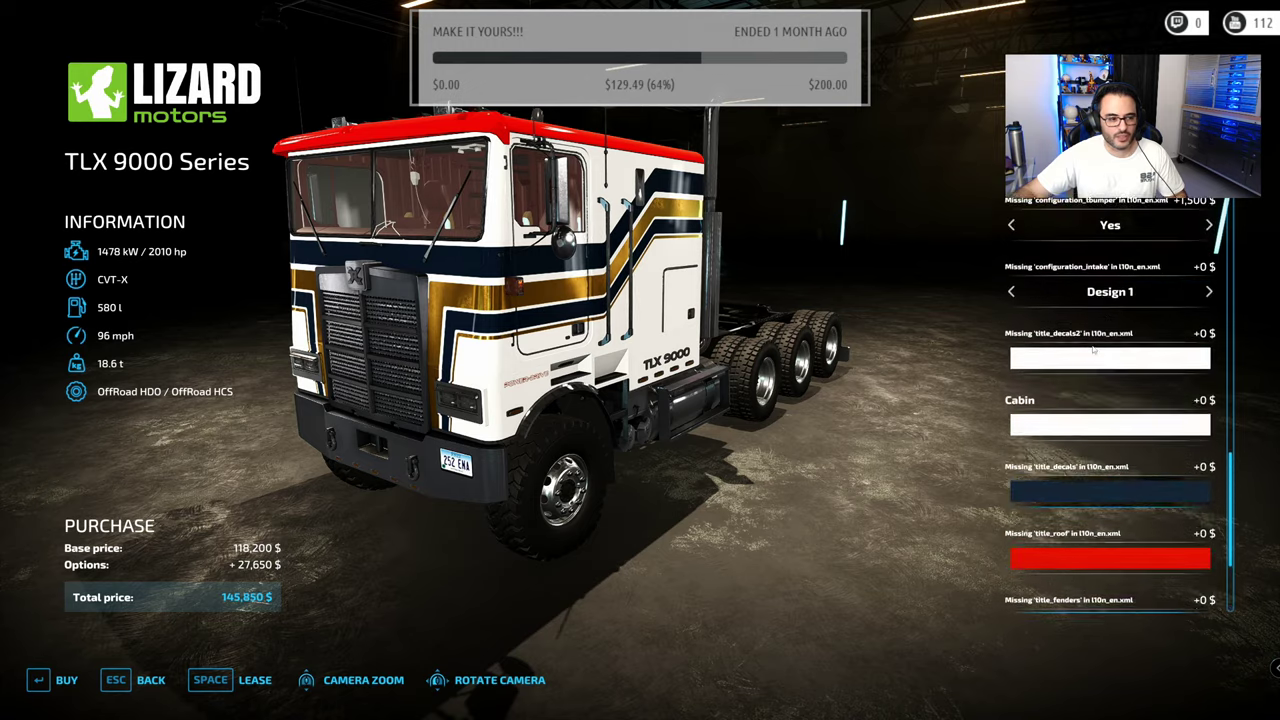
pyautogui.click(1085, 370)
pyautogui.click(606, 294)
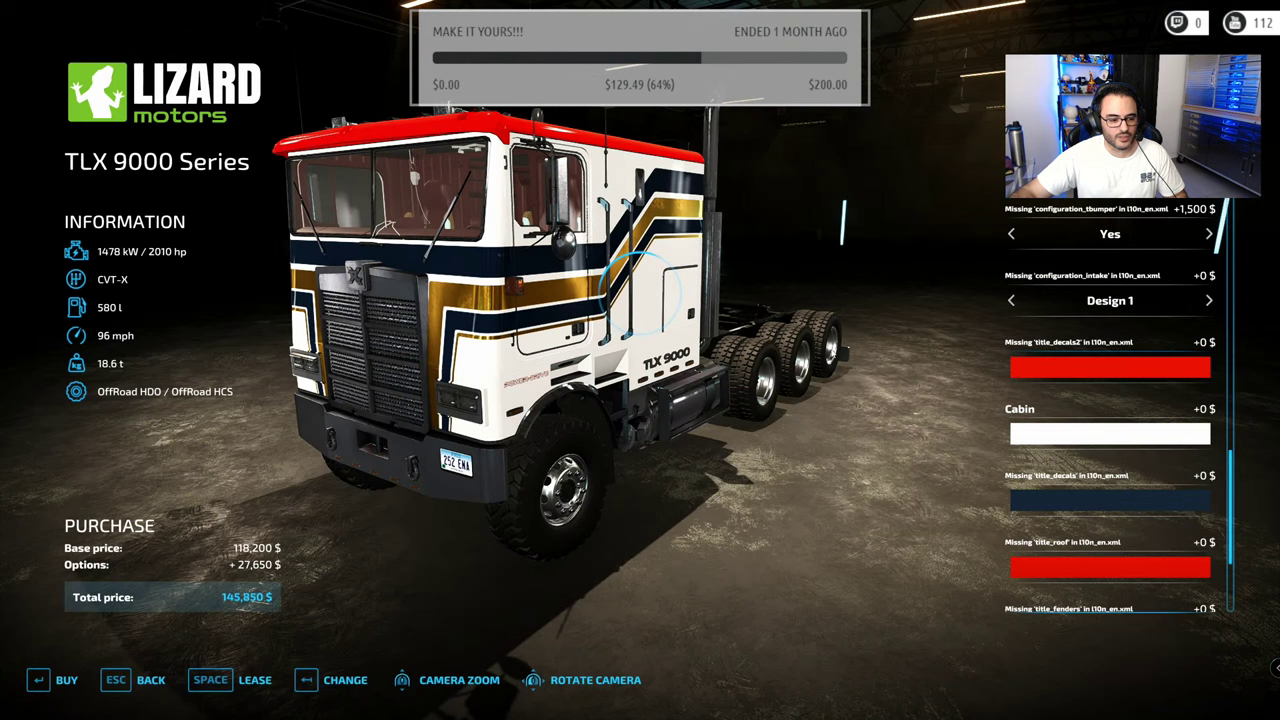
pyautogui.click(1088, 508)
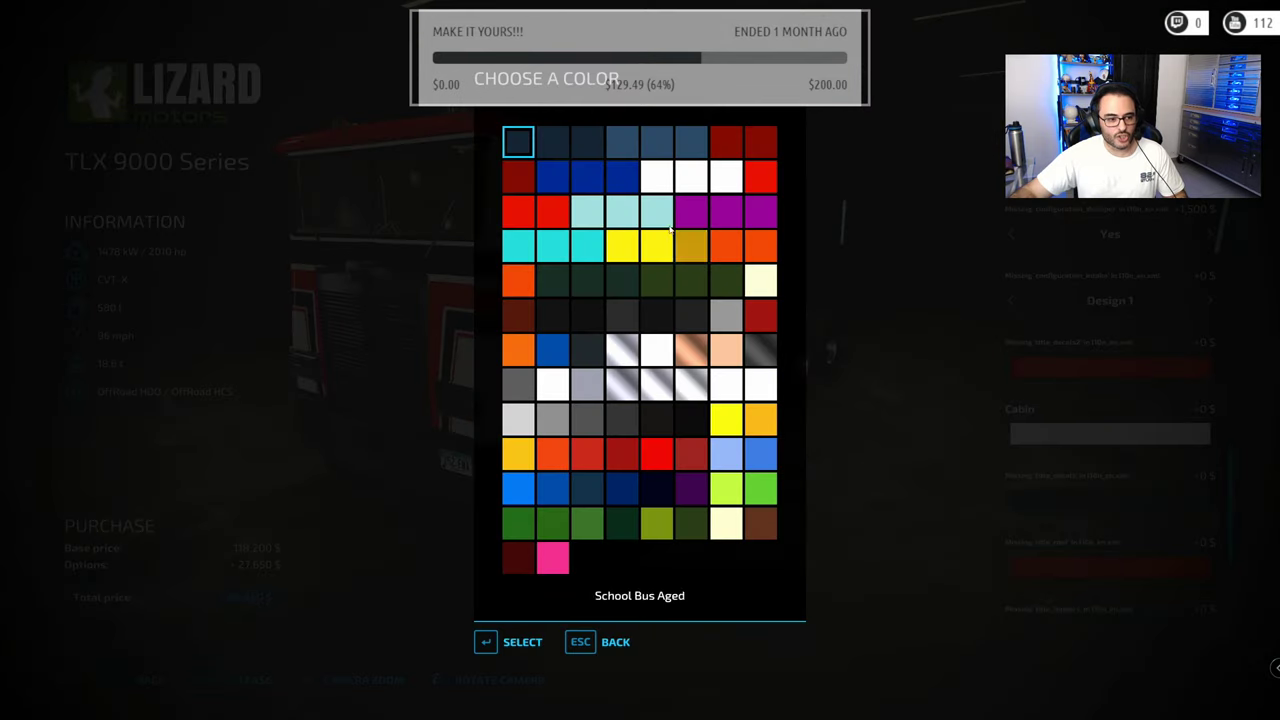
pyautogui.click(655, 187)
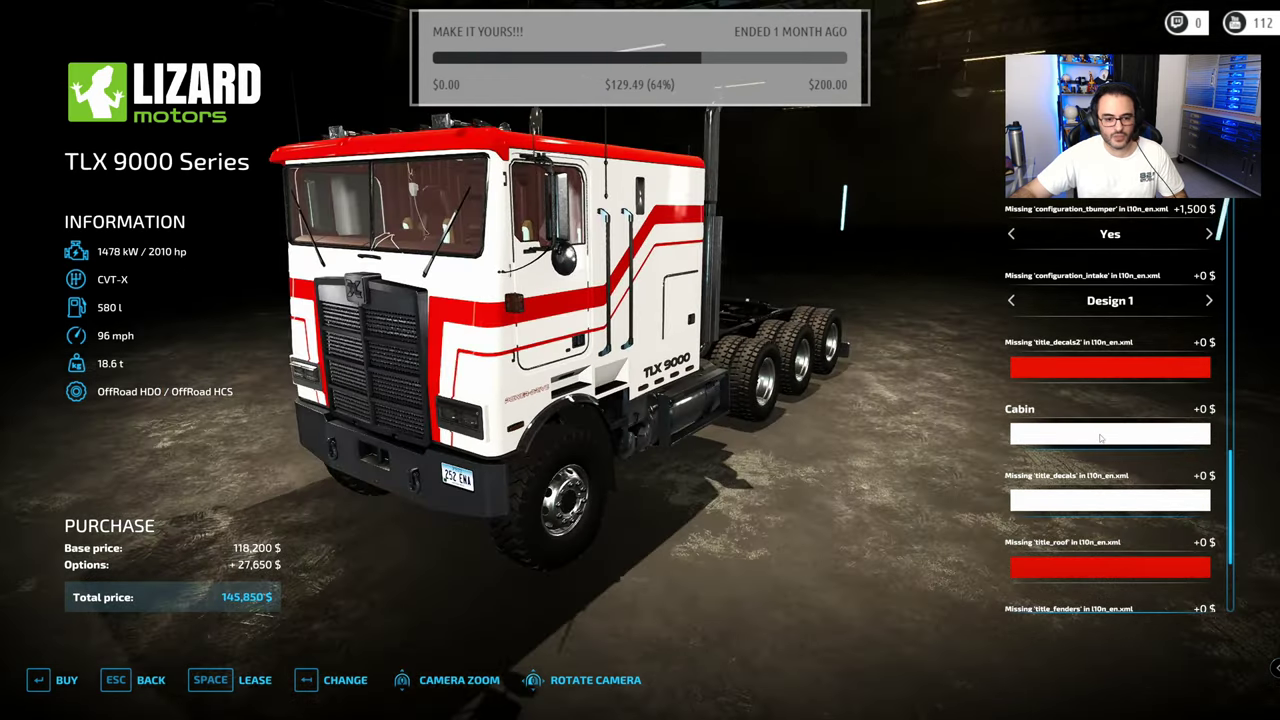
# Set the cabin colour to Dark Winter Wolf New Age and inspect the truck's livery
pyautogui.click(1100, 433)
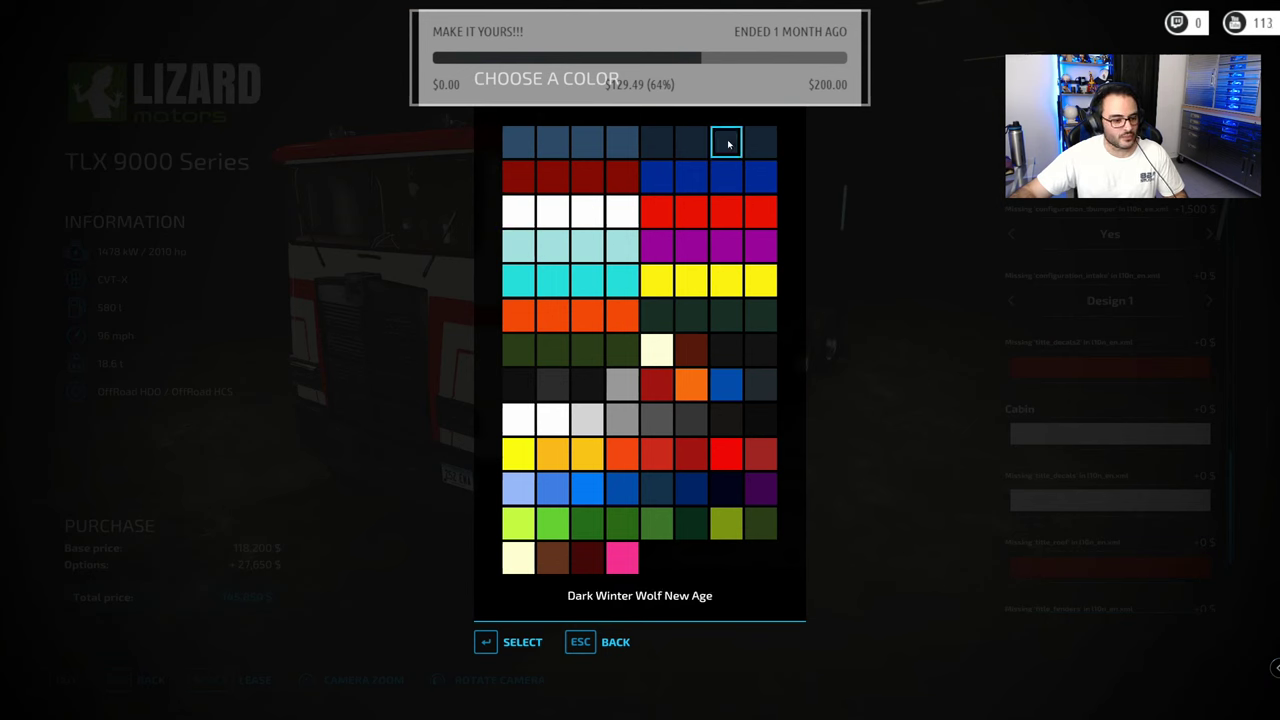
pyautogui.click(727, 143)
pyautogui.moveTo(622, 232); pyautogui.dragTo(592, 234)
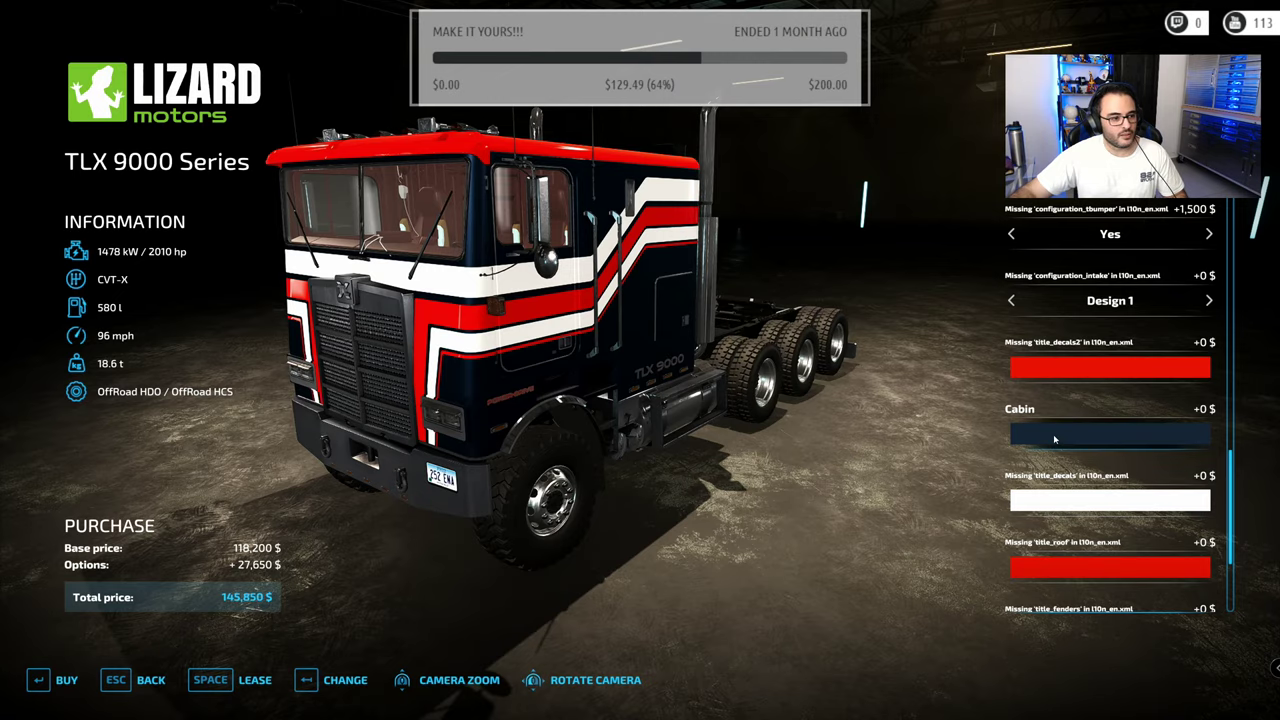
pyautogui.moveTo(740, 400); pyautogui.dragTo(490, 350)
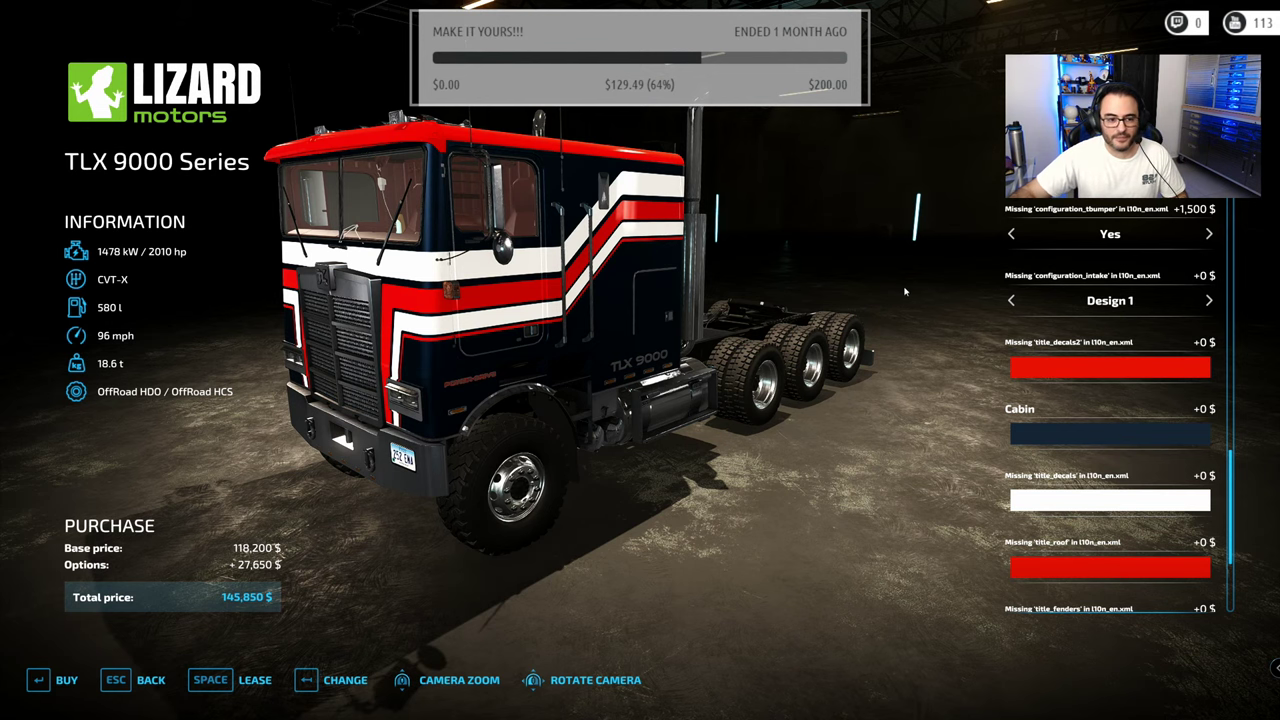
pyautogui.scroll(3, 935, 363)
pyautogui.scroll(4, 1080, 395)
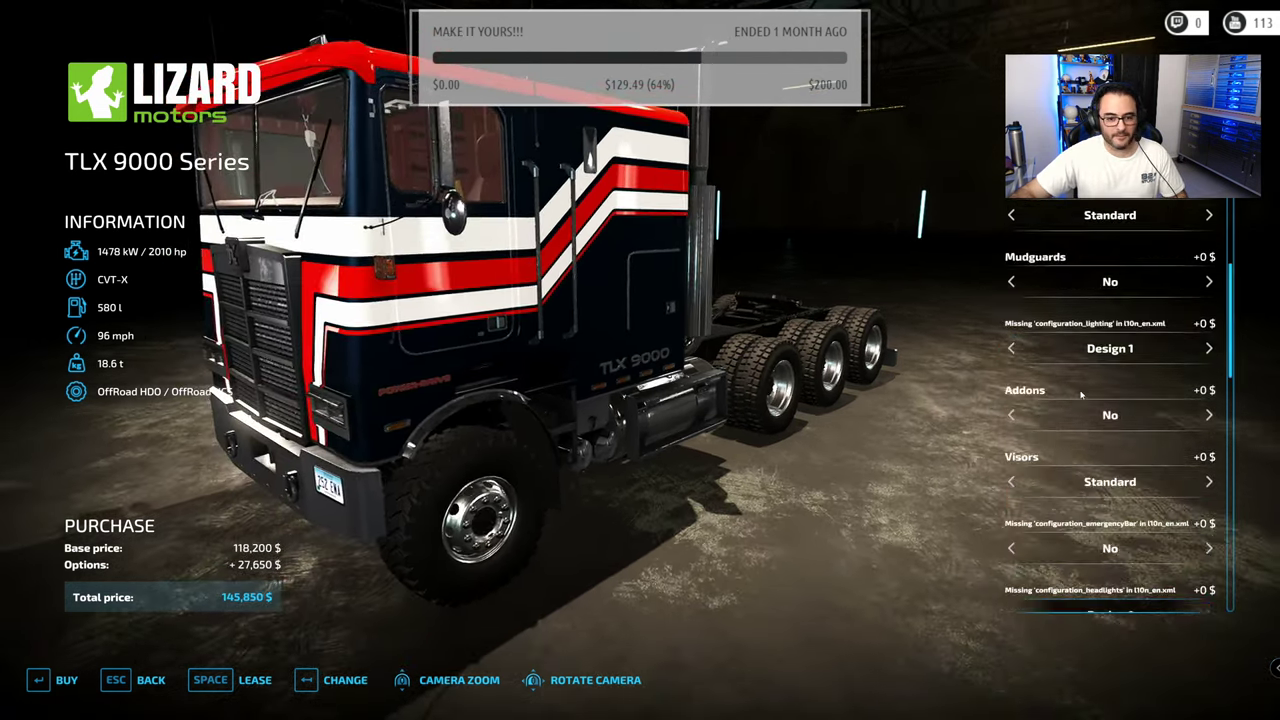
# Set the truck's Special Editions option to Silver'B and the windowtint option to medium
pyautogui.scroll(2, 1080, 395)
pyautogui.scroll(3, 1080, 395)
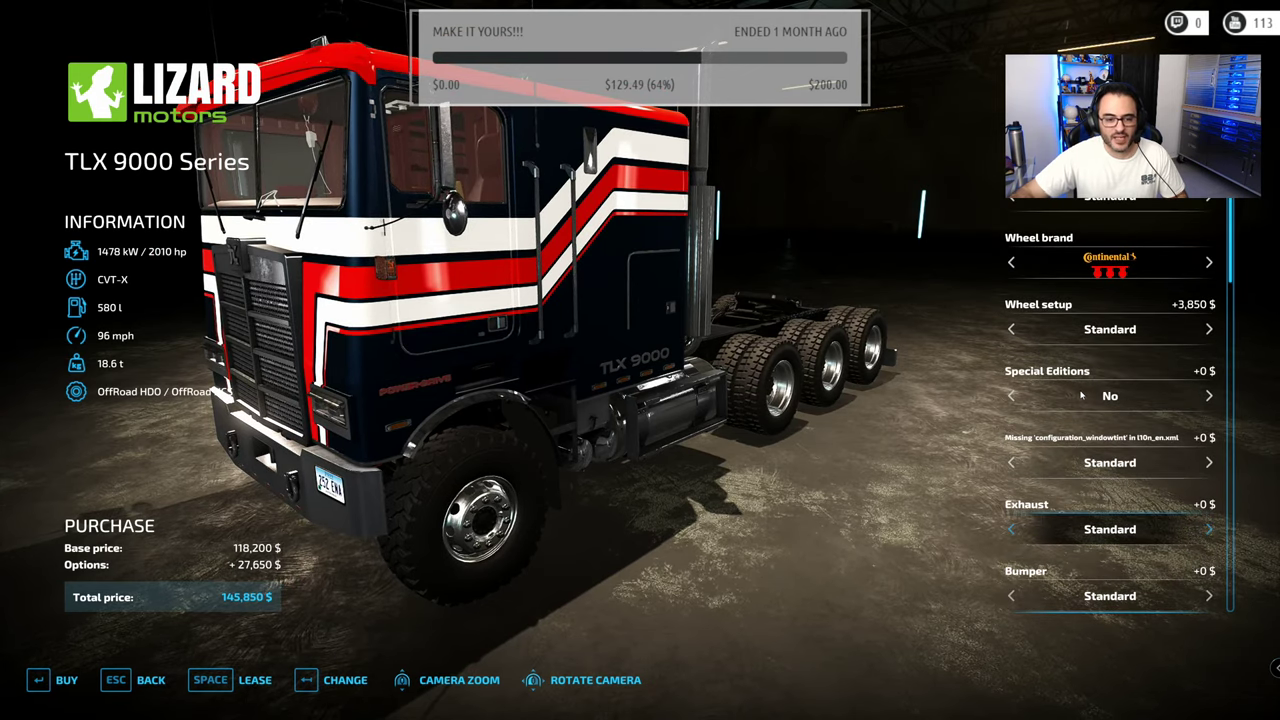
pyautogui.click(1210, 397)
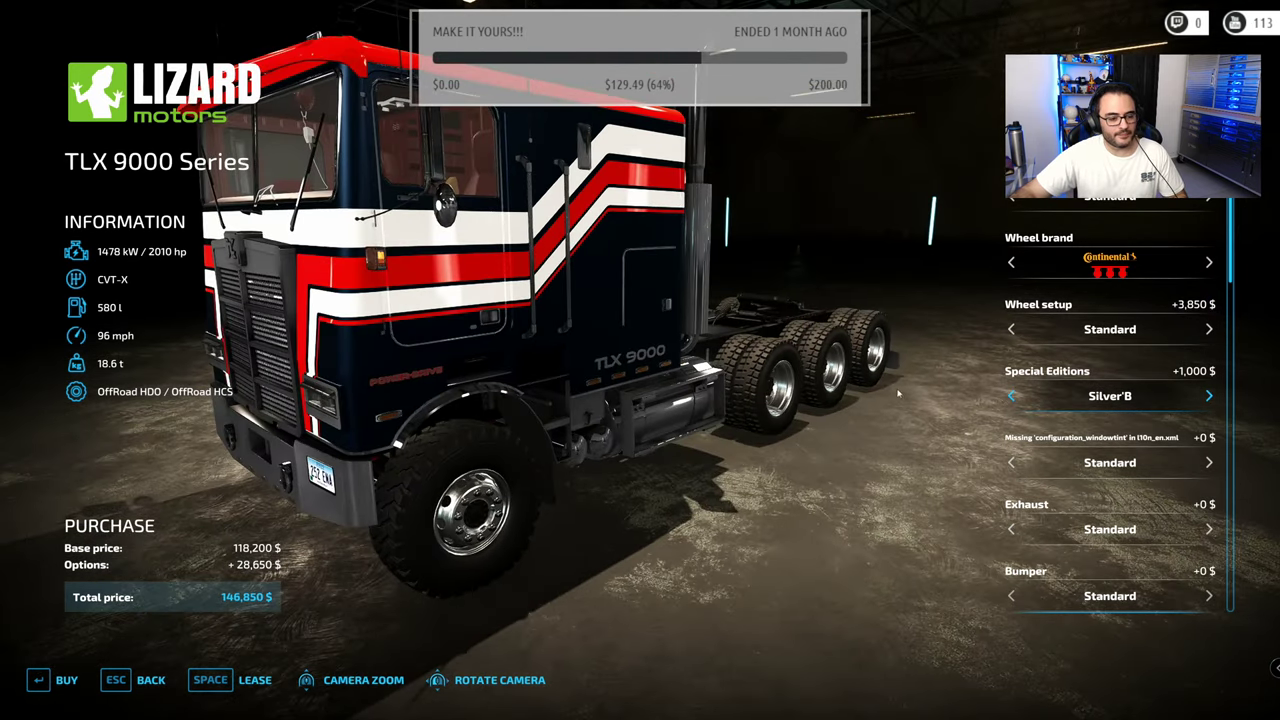
pyautogui.scroll(-3, 1014, 293)
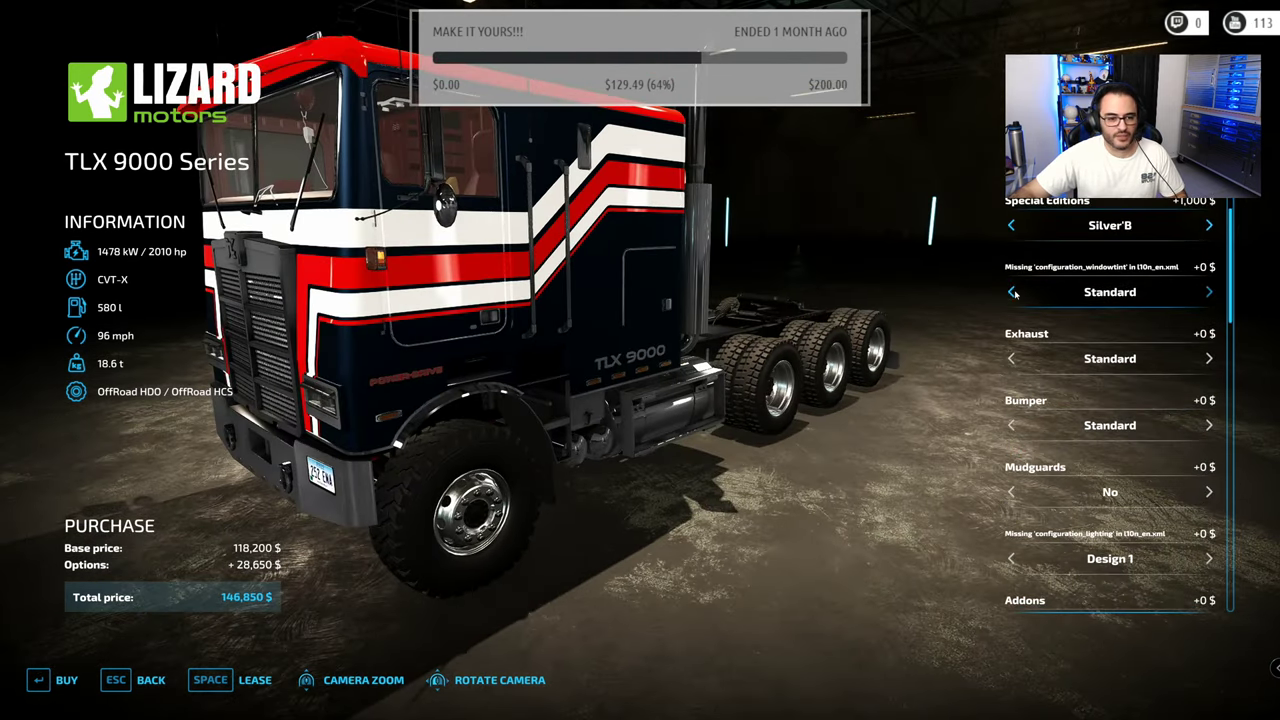
pyautogui.click(1012, 292)
pyautogui.click(1012, 292)
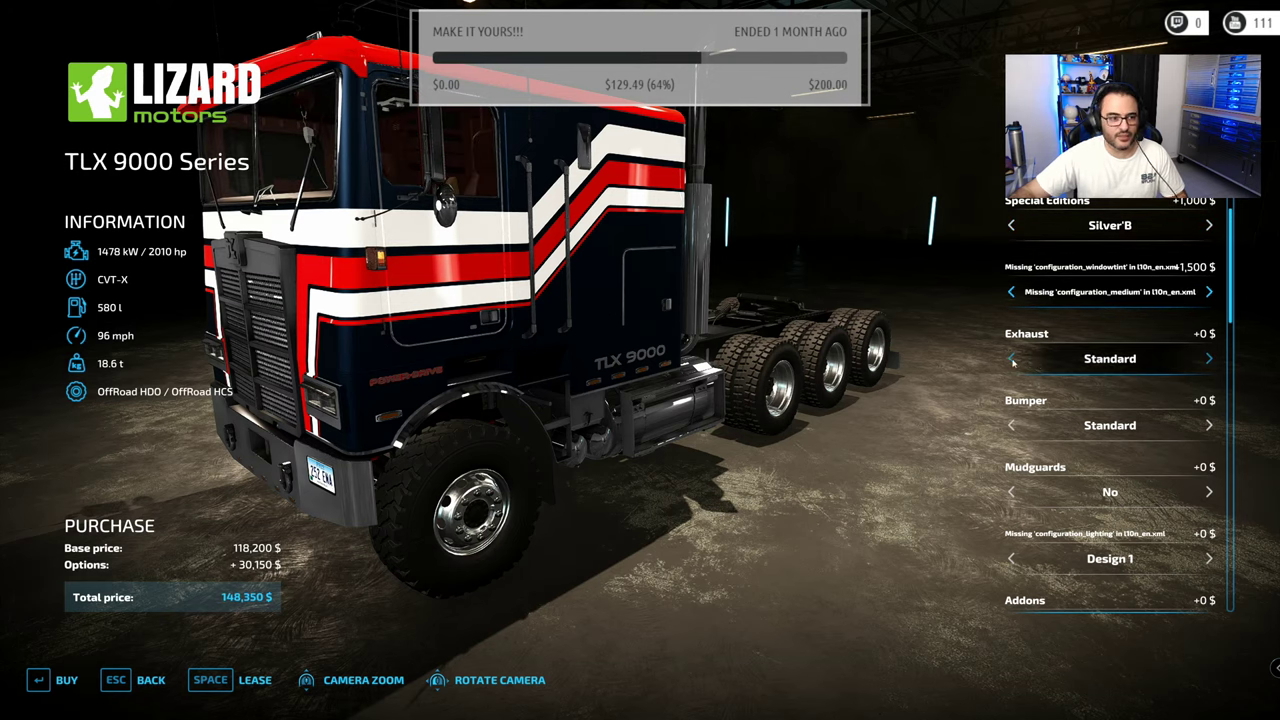
# Choose the Twin Straight exhaust and Bumper 1 for the truck, and inspect its front and side
pyautogui.click(1208, 359)
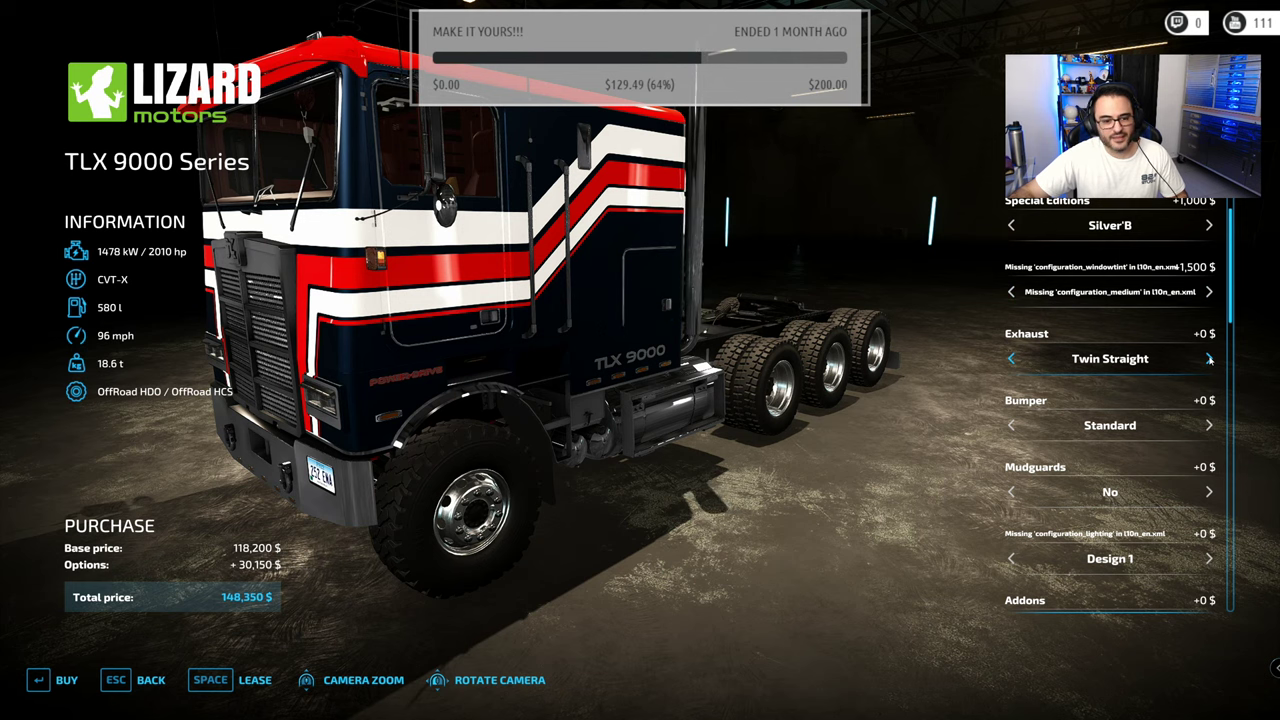
pyautogui.click(1209, 426)
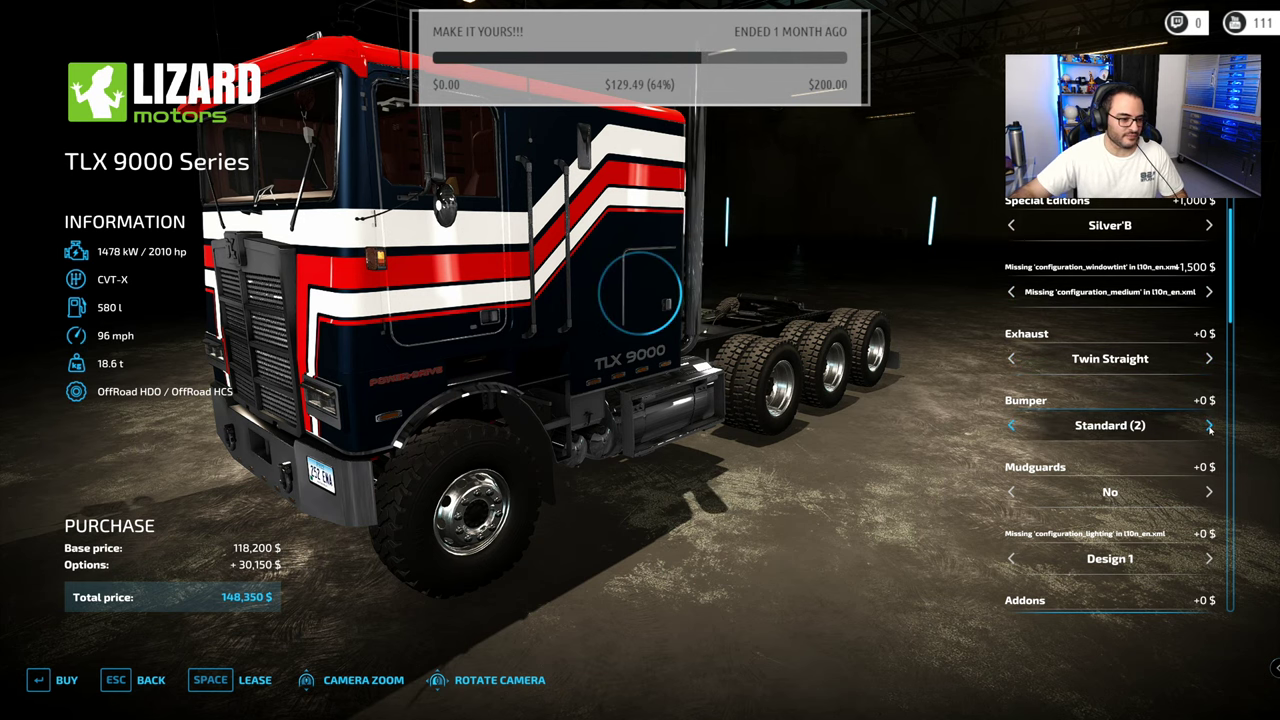
pyautogui.click(1209, 426)
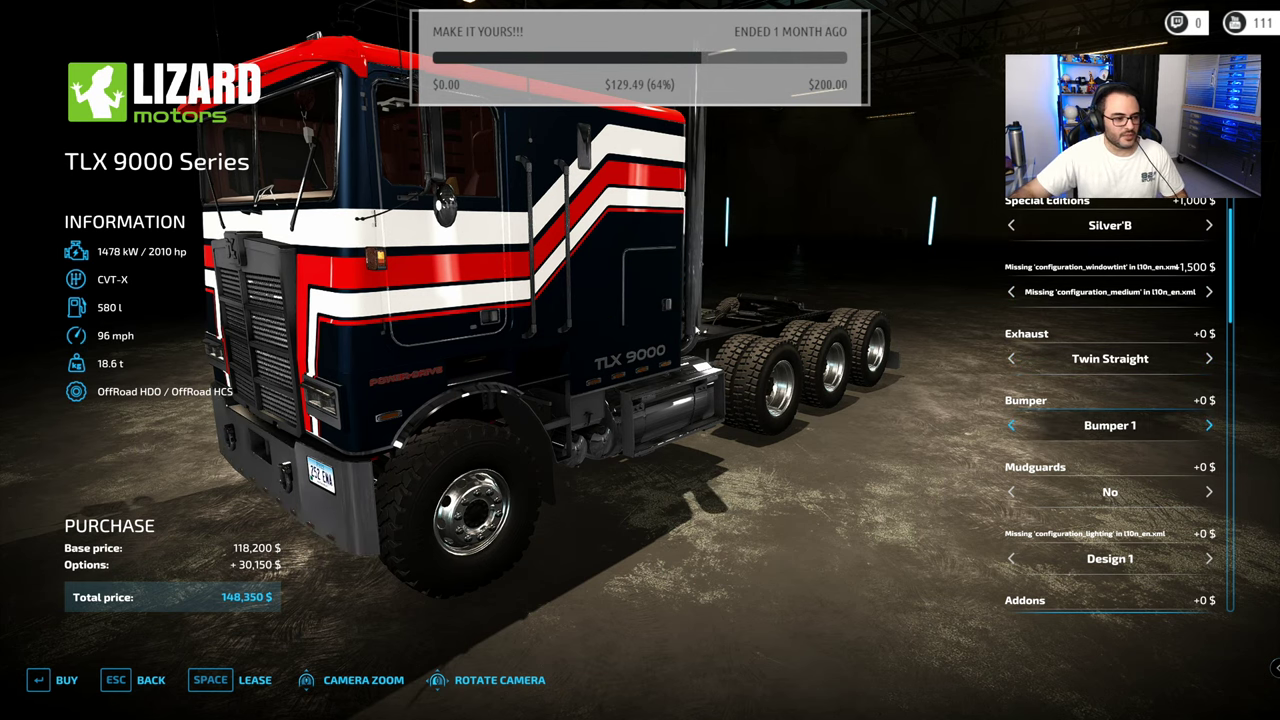
pyautogui.moveTo(706, 342); pyautogui.dragTo(793, 270)
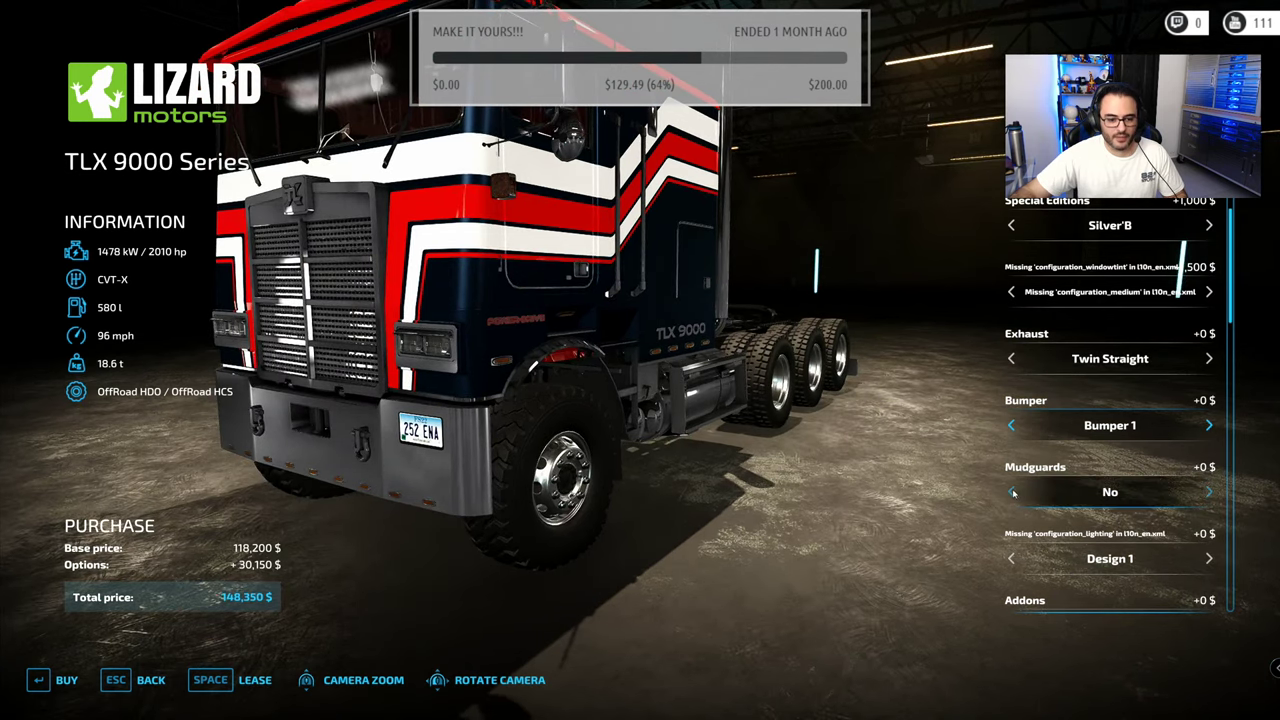
pyautogui.moveTo(880, 440); pyautogui.dragTo(775, 500)
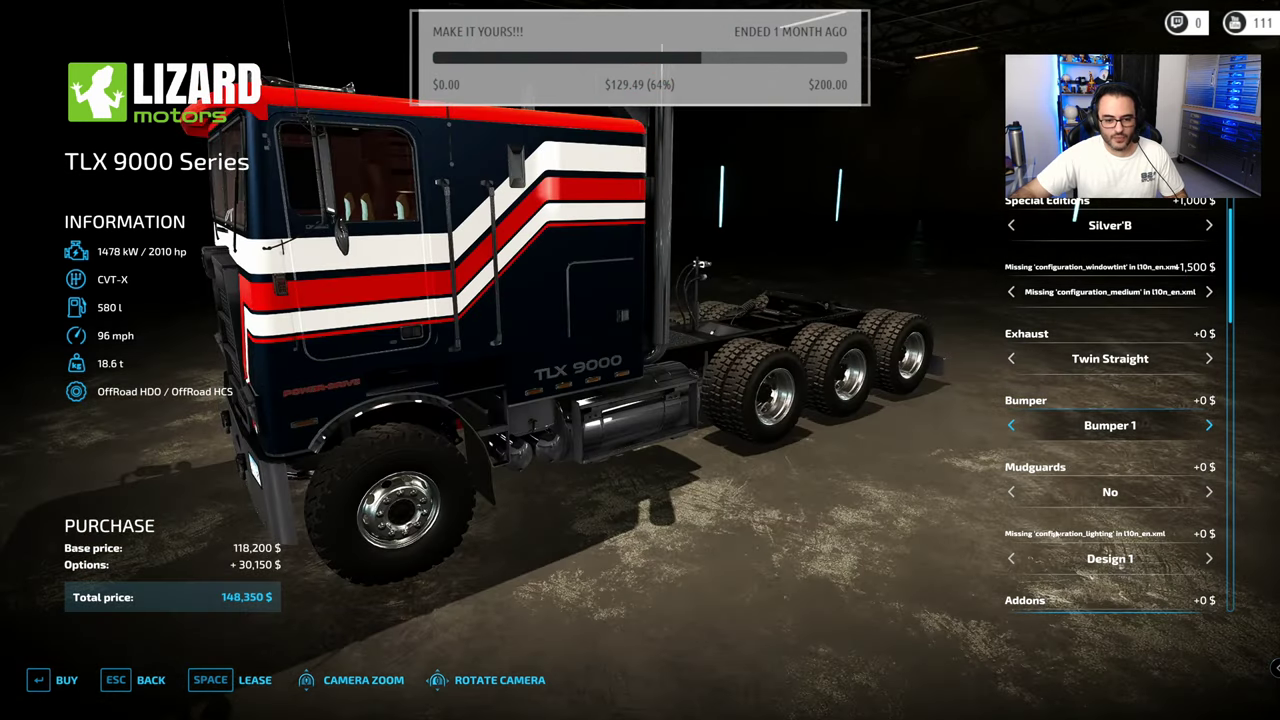
# Try the mudguard designs, choose Design 4 and inspect the mudguards around the rear axles
pyautogui.click(1209, 492)
pyautogui.click(1209, 492)
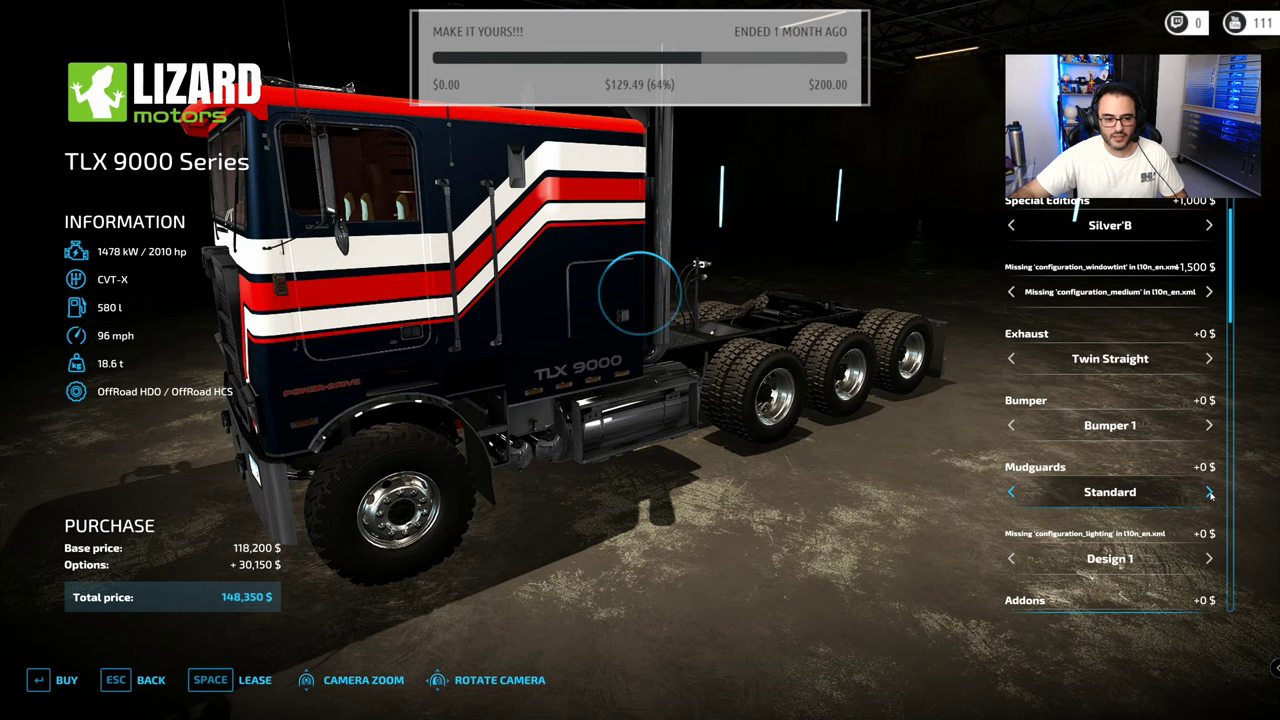
pyautogui.click(1209, 492)
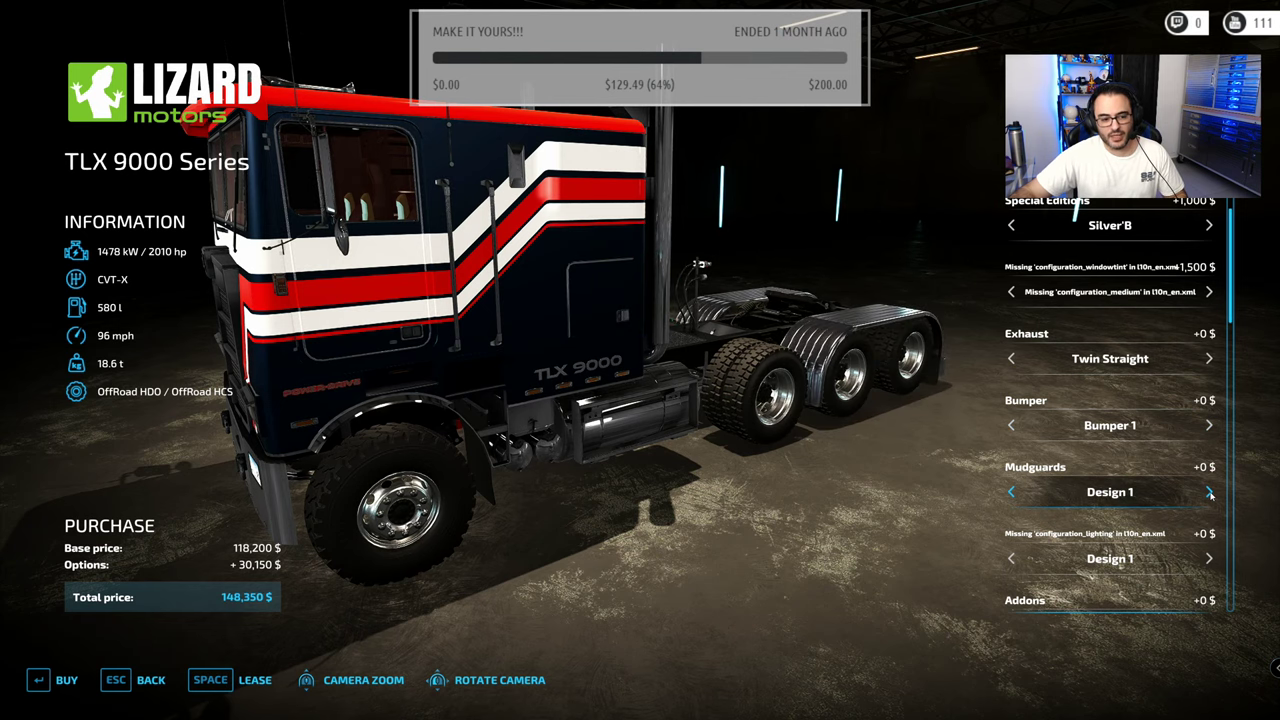
pyautogui.click(1209, 492)
pyautogui.click(1209, 492)
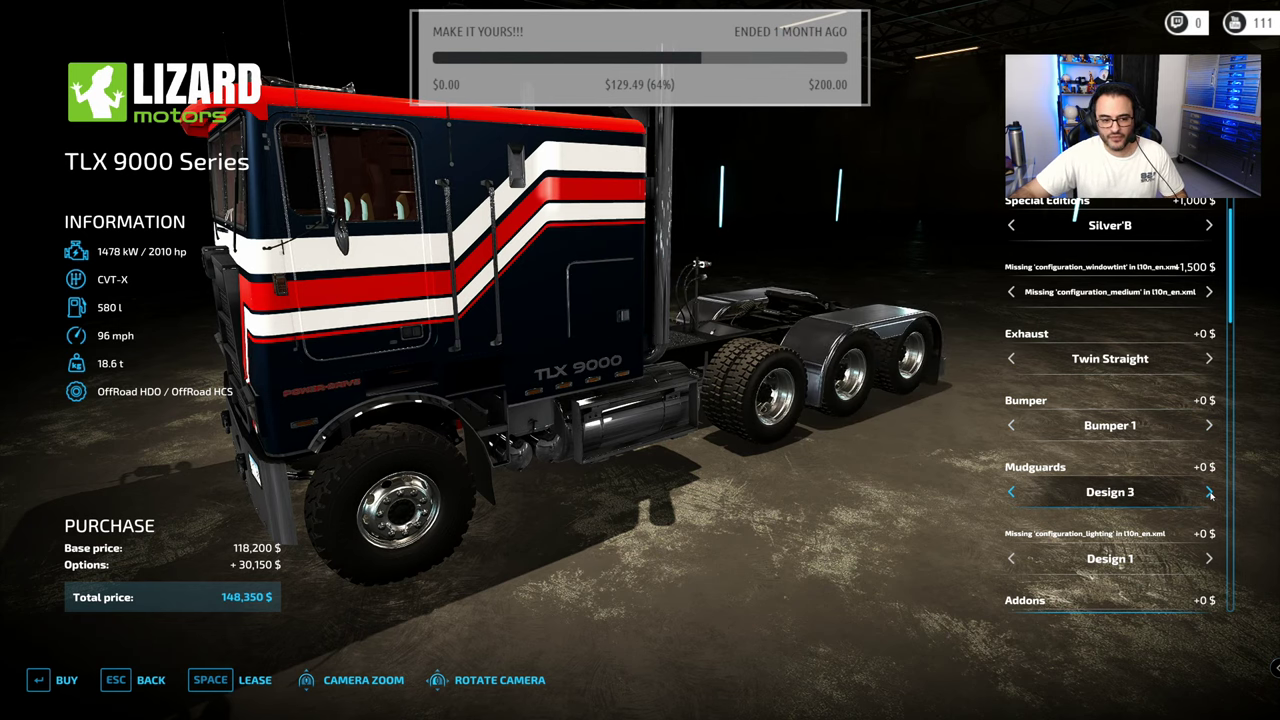
pyautogui.click(1209, 492)
pyautogui.click(1209, 492)
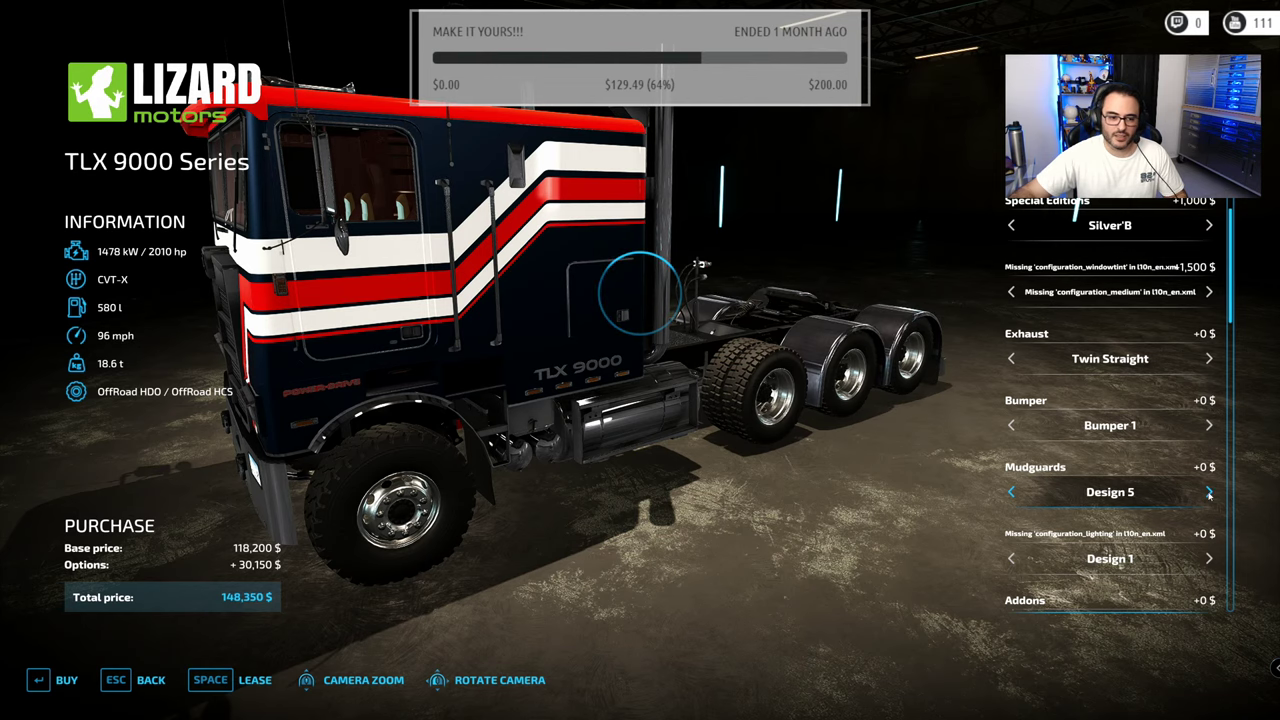
pyautogui.click(1011, 493)
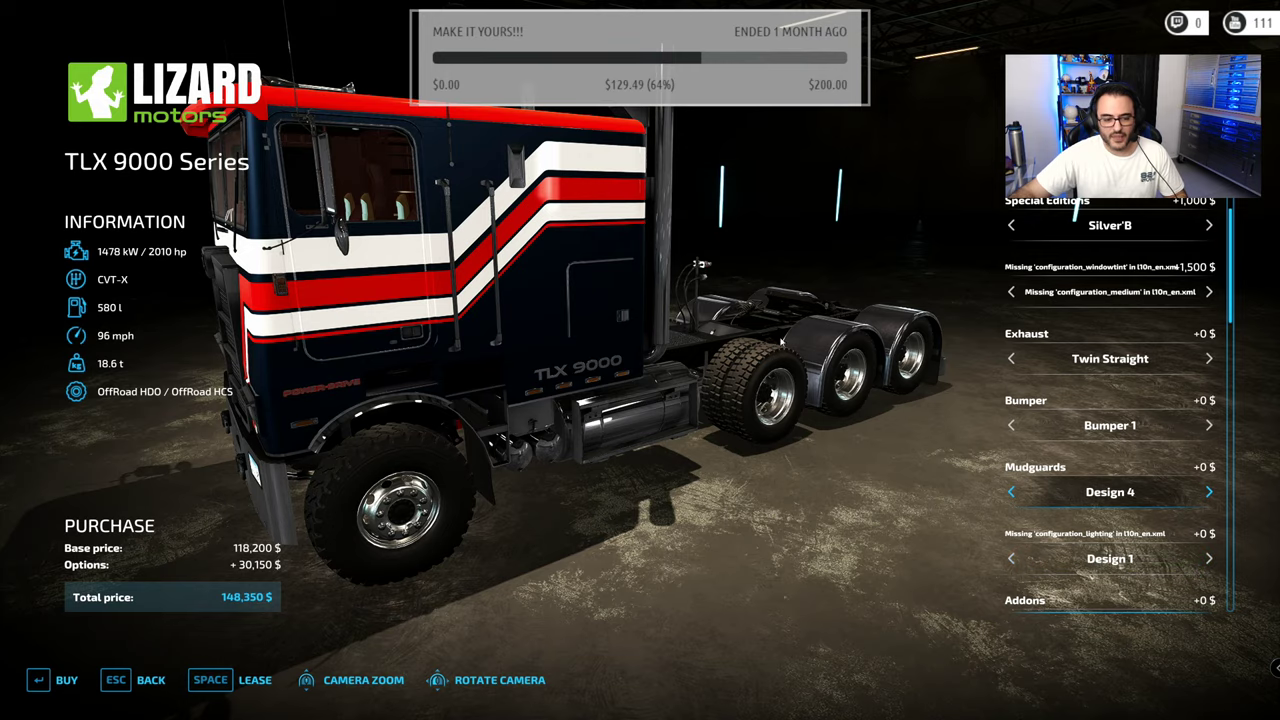
pyautogui.moveTo(758, 316); pyautogui.dragTo(614, 461)
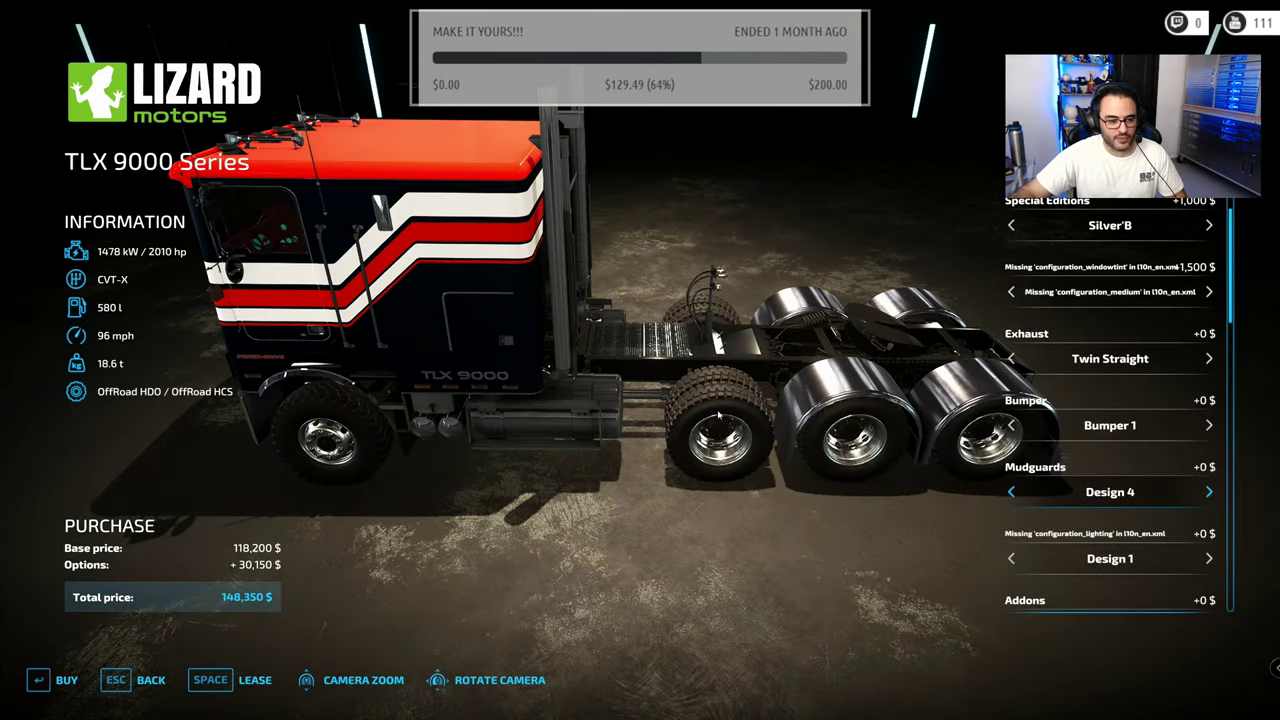
pyautogui.moveTo(630, 395); pyautogui.dragTo(352, 520)
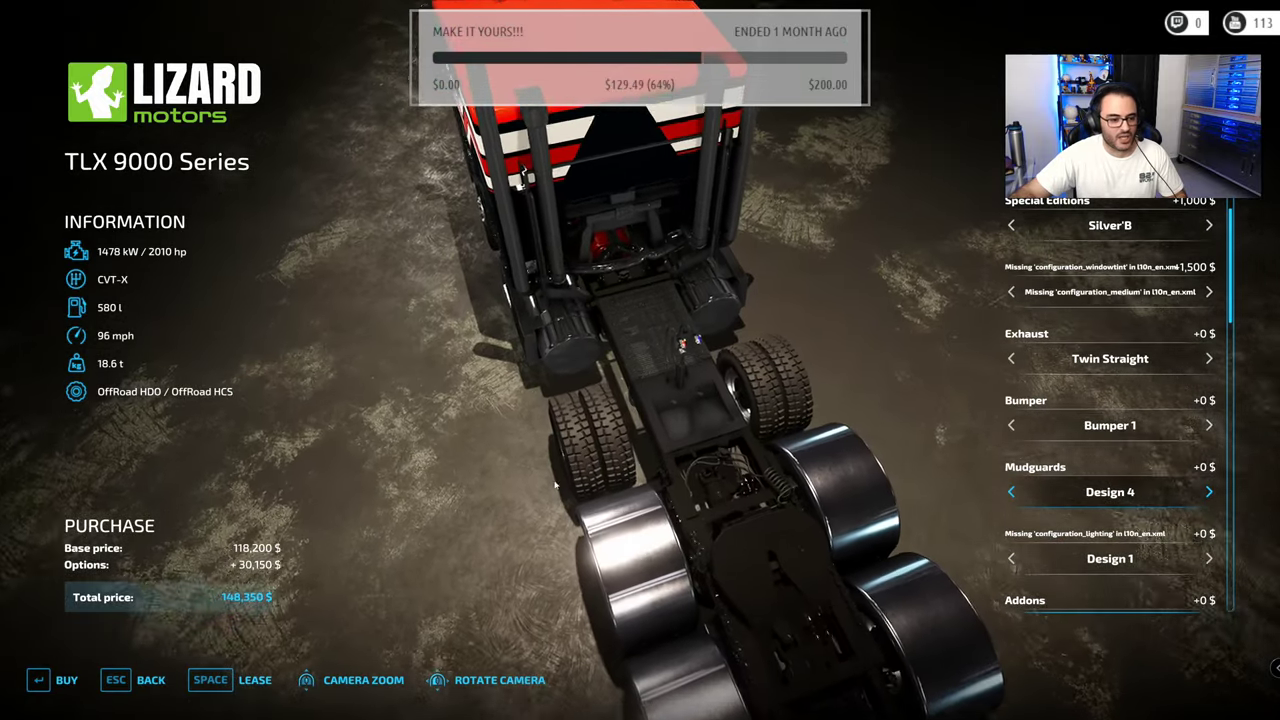
# Switch to tlx9000risen.xml in Notepad++, fold it to its main sections and expand the wheels section
pyautogui.hotkey('alt', 'Tab')
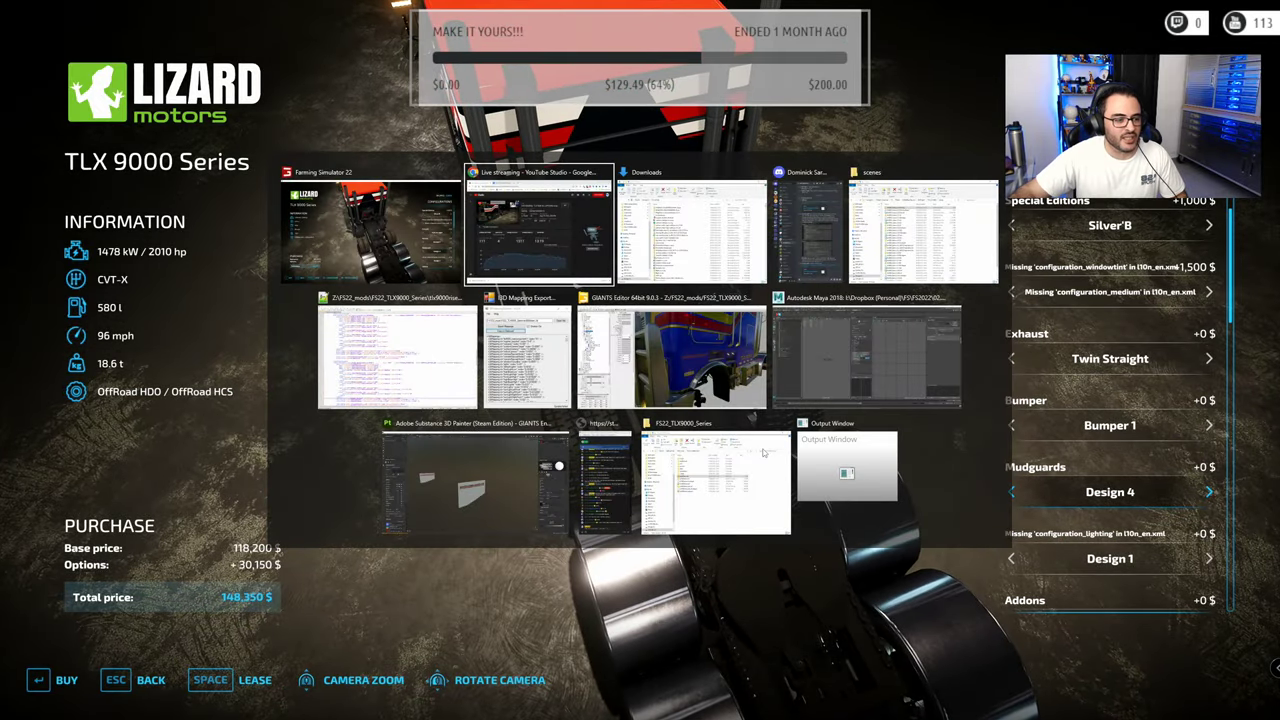
pyautogui.click(448, 345)
pyautogui.click(462, 339)
pyautogui.hotkey('alt', '2')
pyautogui.scroll(14, 459, 342)
pyautogui.scroll(4, 367, 299)
pyautogui.scroll(-3, 243, 322)
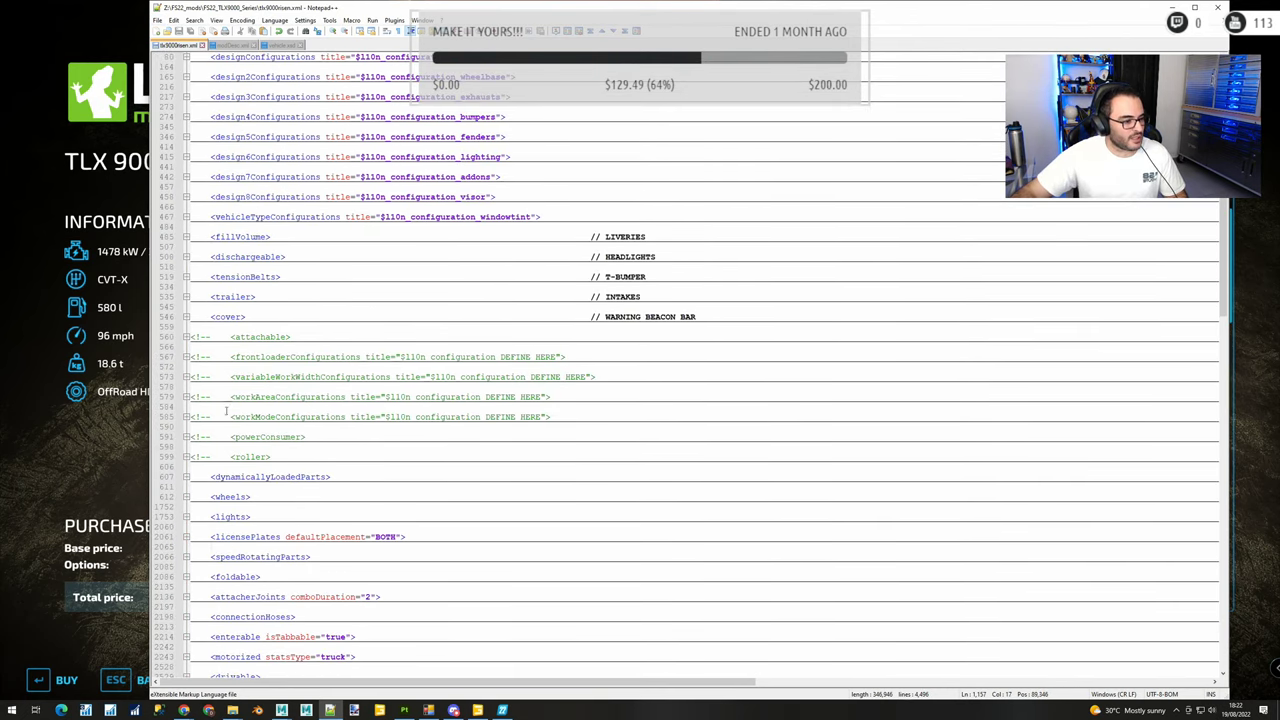
pyautogui.click(186, 496)
pyautogui.scroll(-3, 187, 496)
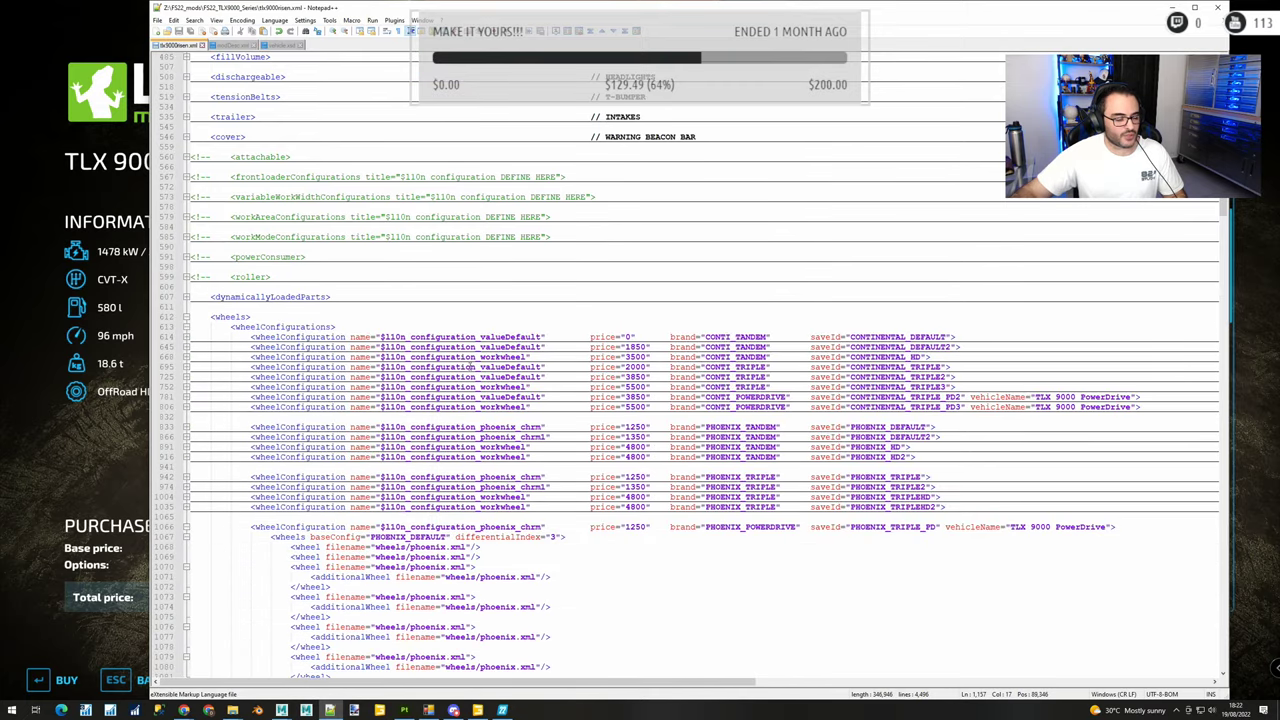
pyautogui.scroll(-5, 470, 367)
pyautogui.click(273, 377)
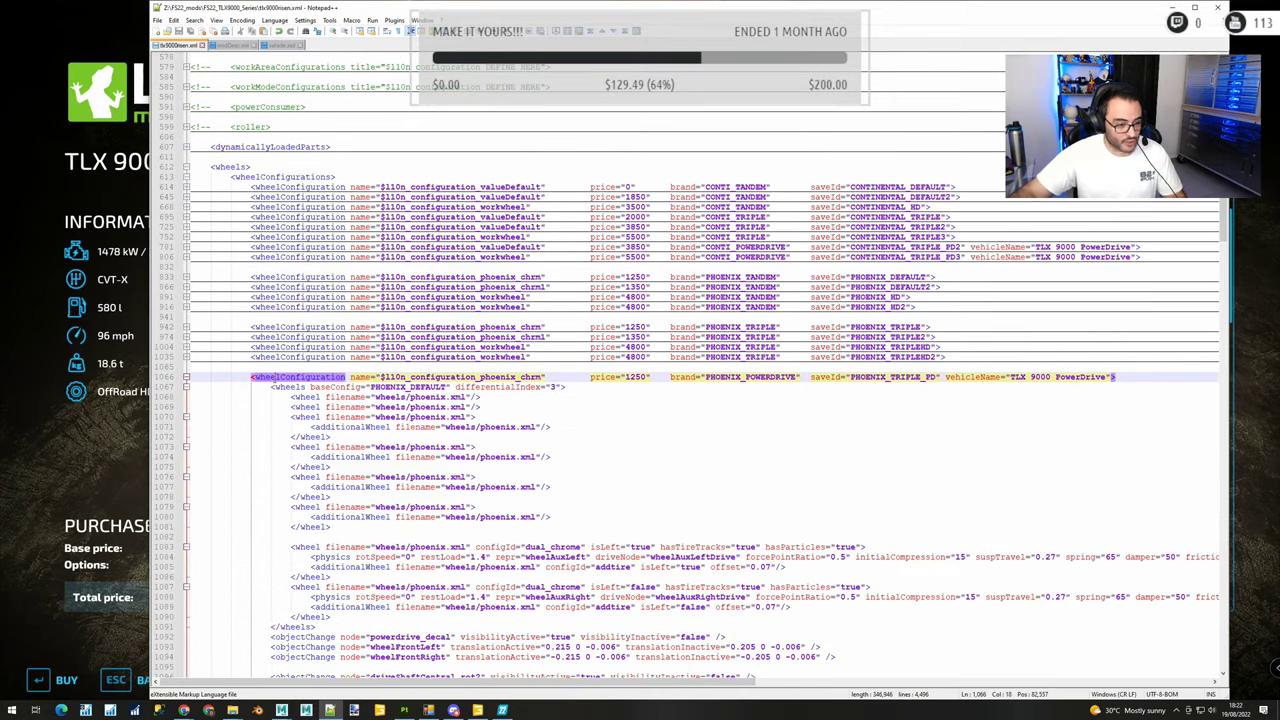
# Refold the wheels section so that every wheelConfiguration entry is collapsed to a single line
pyautogui.hotkey('alt', '2')
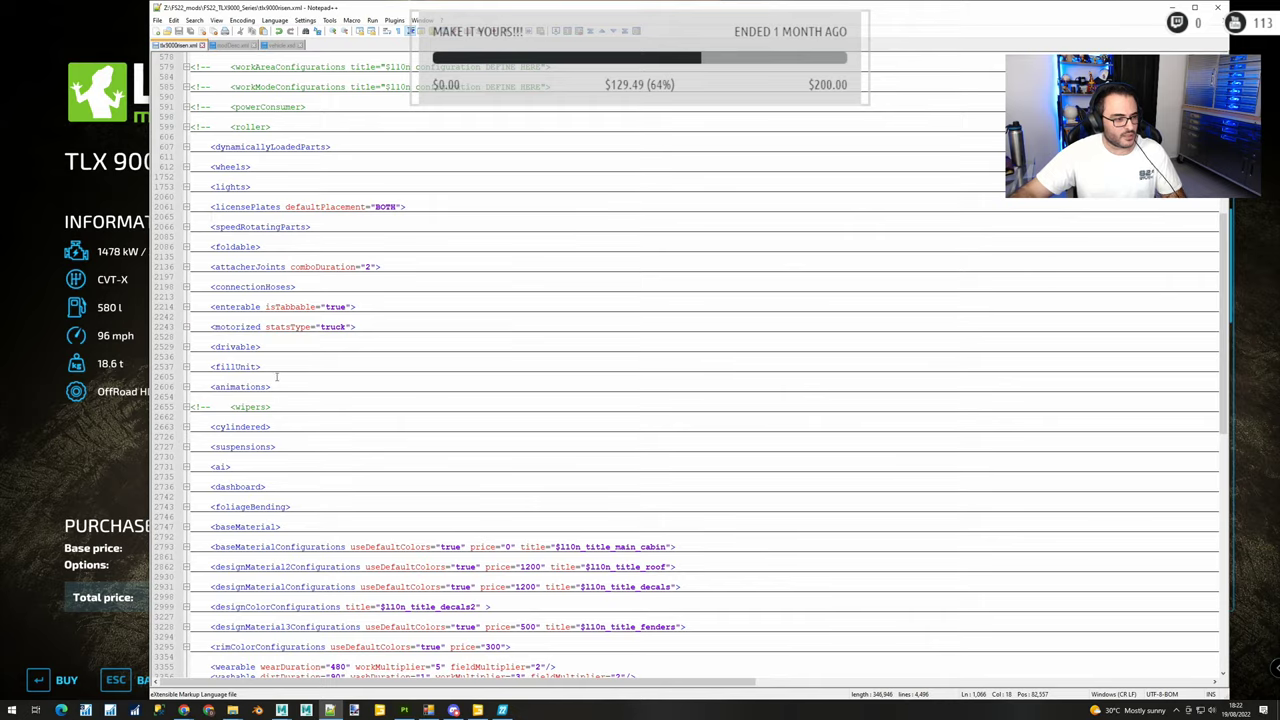
pyautogui.scroll(7, 277, 376)
pyautogui.scroll(-2, 213, 435)
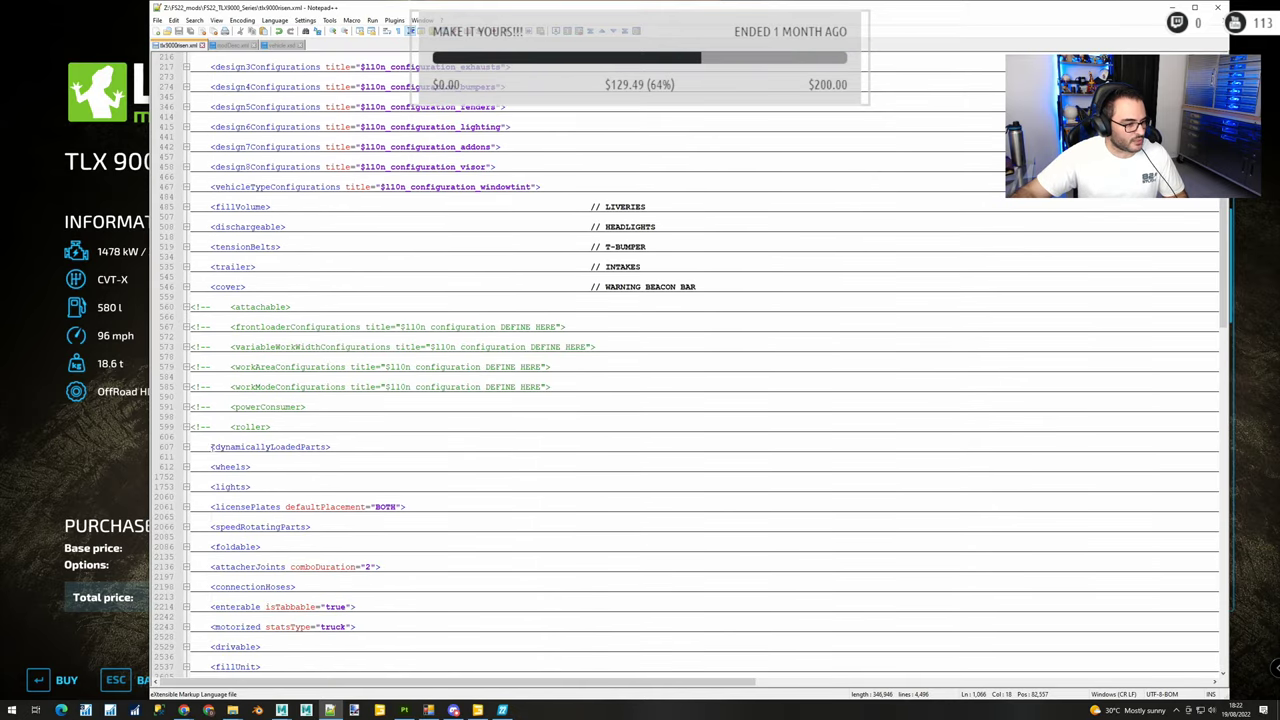
pyautogui.click(185, 467)
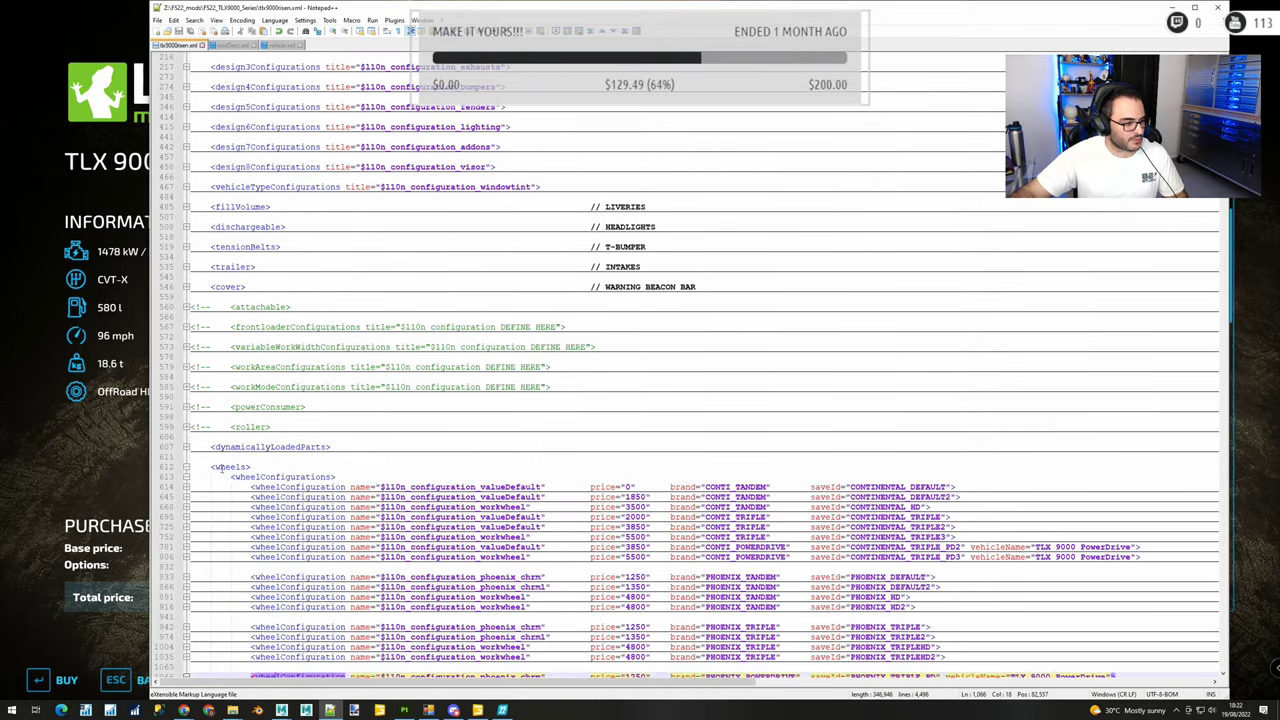
pyautogui.hotkey('alt', '3')
pyautogui.scroll(-2, 400, 436)
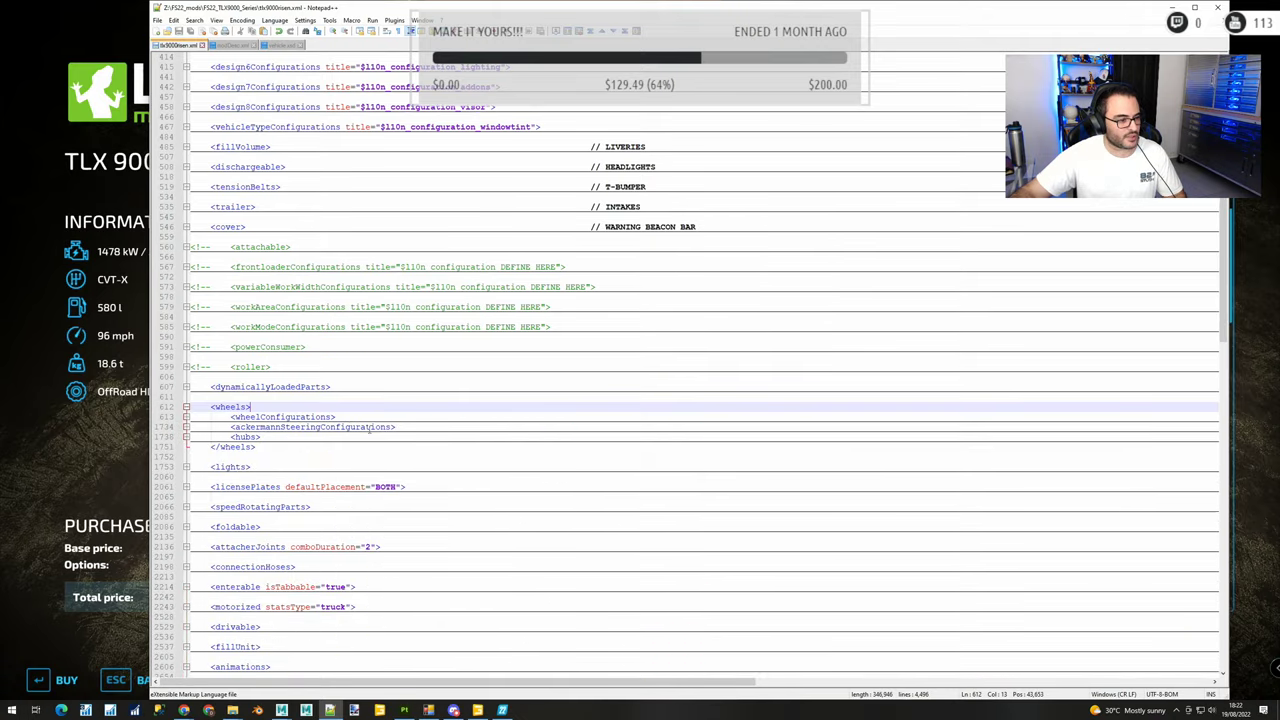
pyautogui.click(186, 417)
pyautogui.scroll(-5, 345, 418)
pyautogui.click(366, 417)
pyautogui.hotkey('alt', '4')
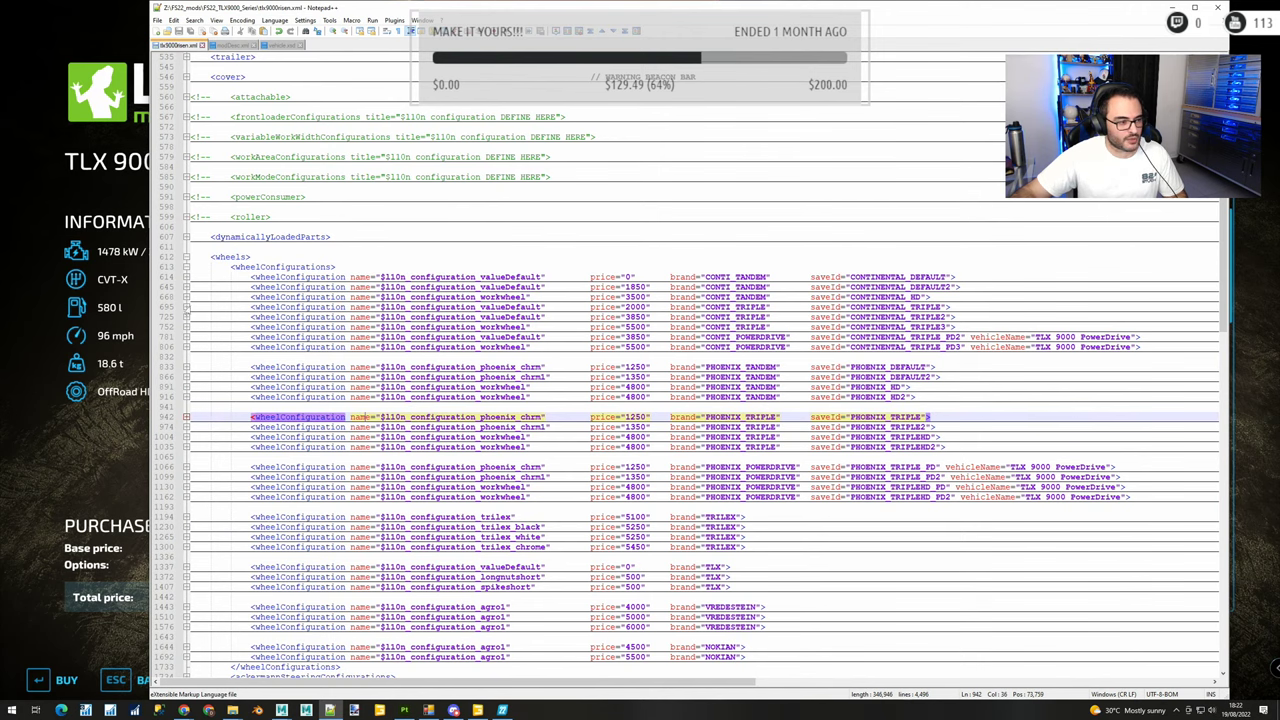
# Copy the driveShaftCentral_rot2 and axleRear3_grp objectChange lines from the CONTINENTAL_TRIPLE wheel configuration
pyautogui.click(185, 307)
pyautogui.scroll(-3, 693, 477)
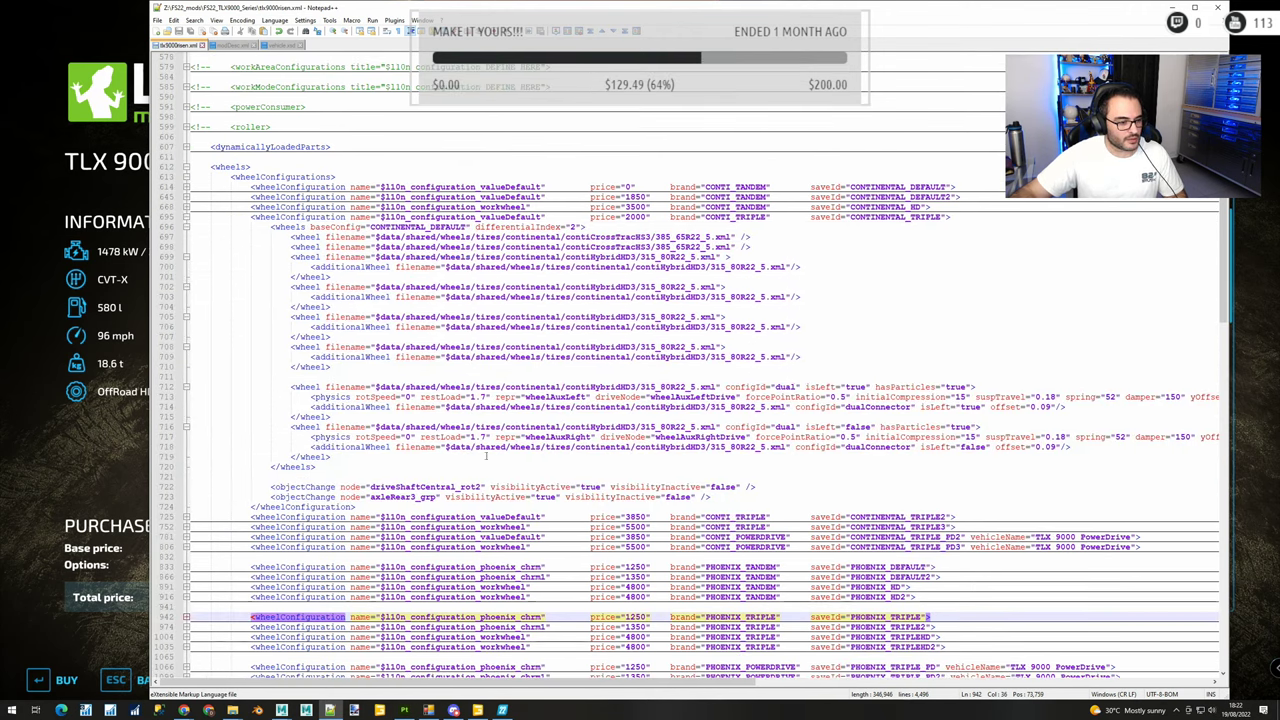
pyautogui.moveTo(711, 497); pyautogui.dragTo(743, 472)
pyautogui.hotkey('ctrl', 'c')
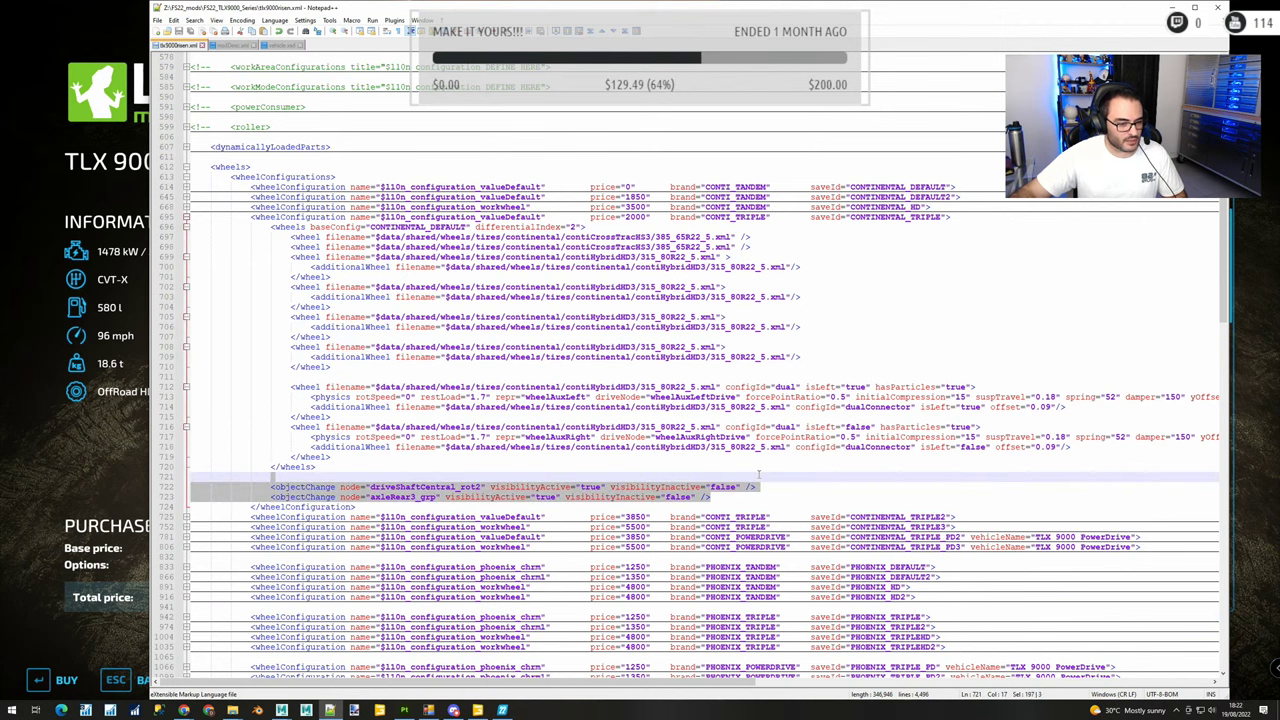
# Examine the objectChange lines of the PHOENIX_TRIPLE wheel configuration and collapse it again
pyautogui.scroll(-8, 703, 374)
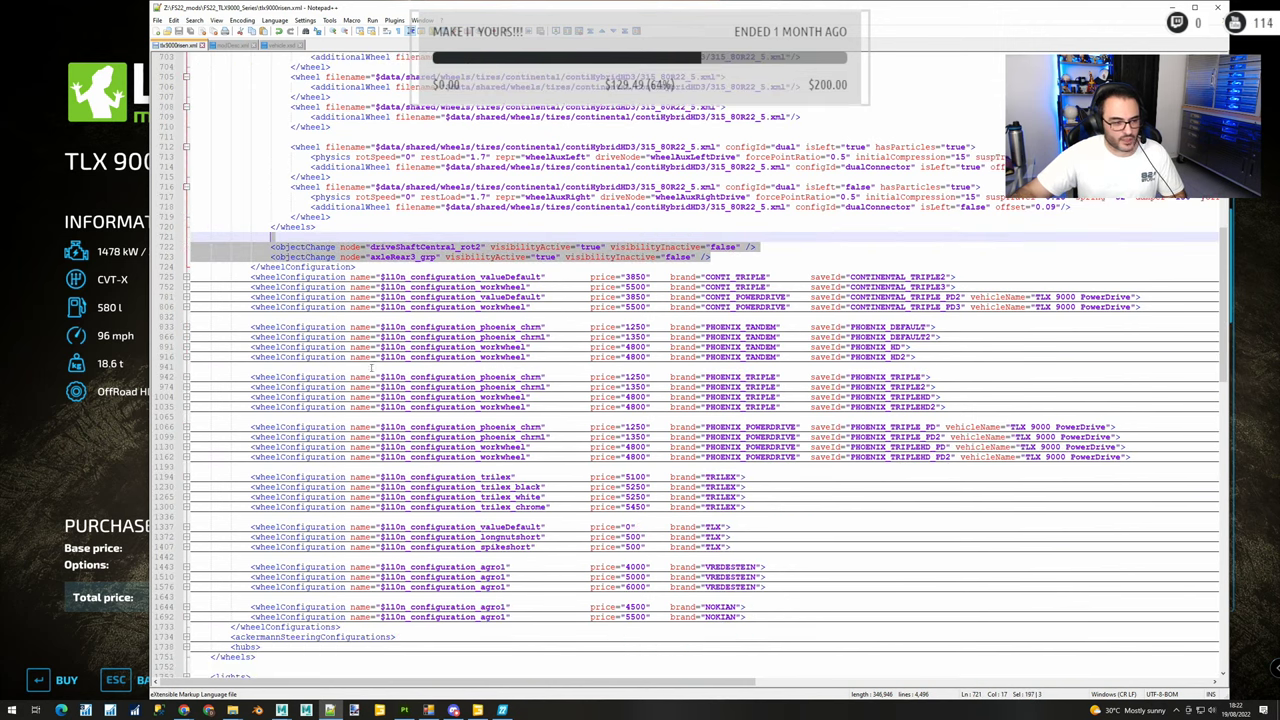
pyautogui.click(186, 378)
pyautogui.scroll(-8, 370, 418)
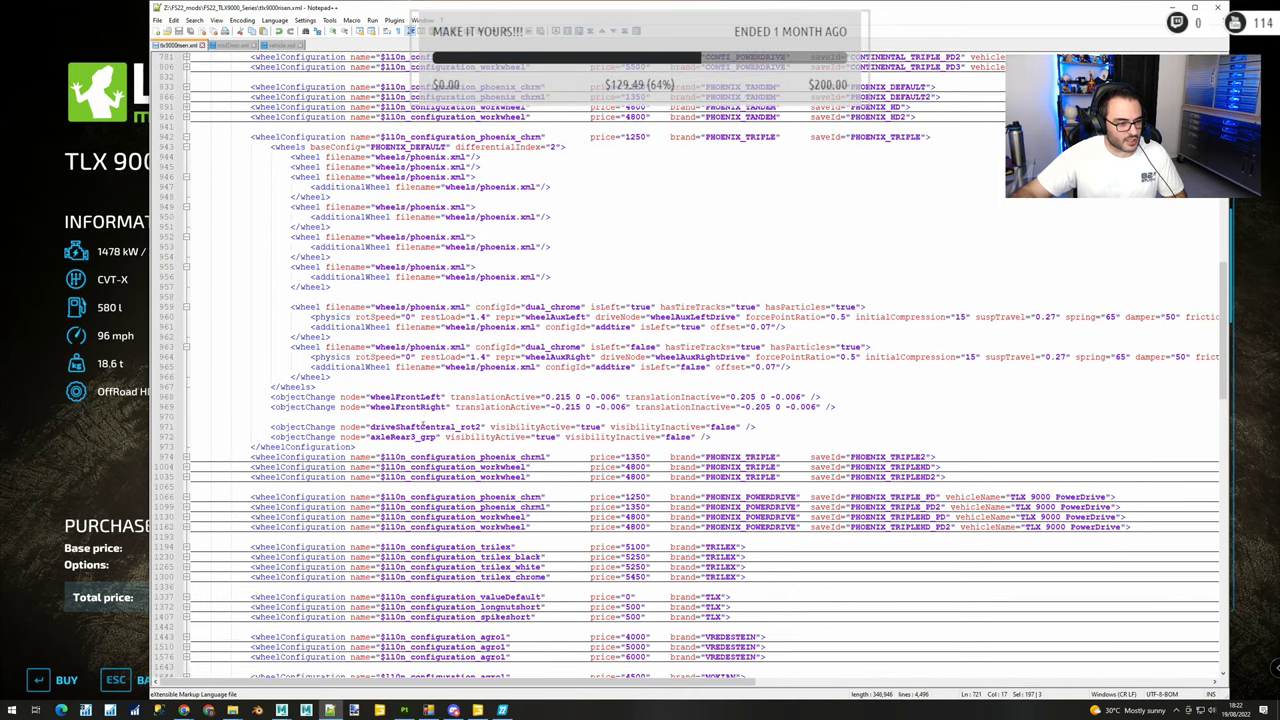
pyautogui.scroll(3, 368, 282)
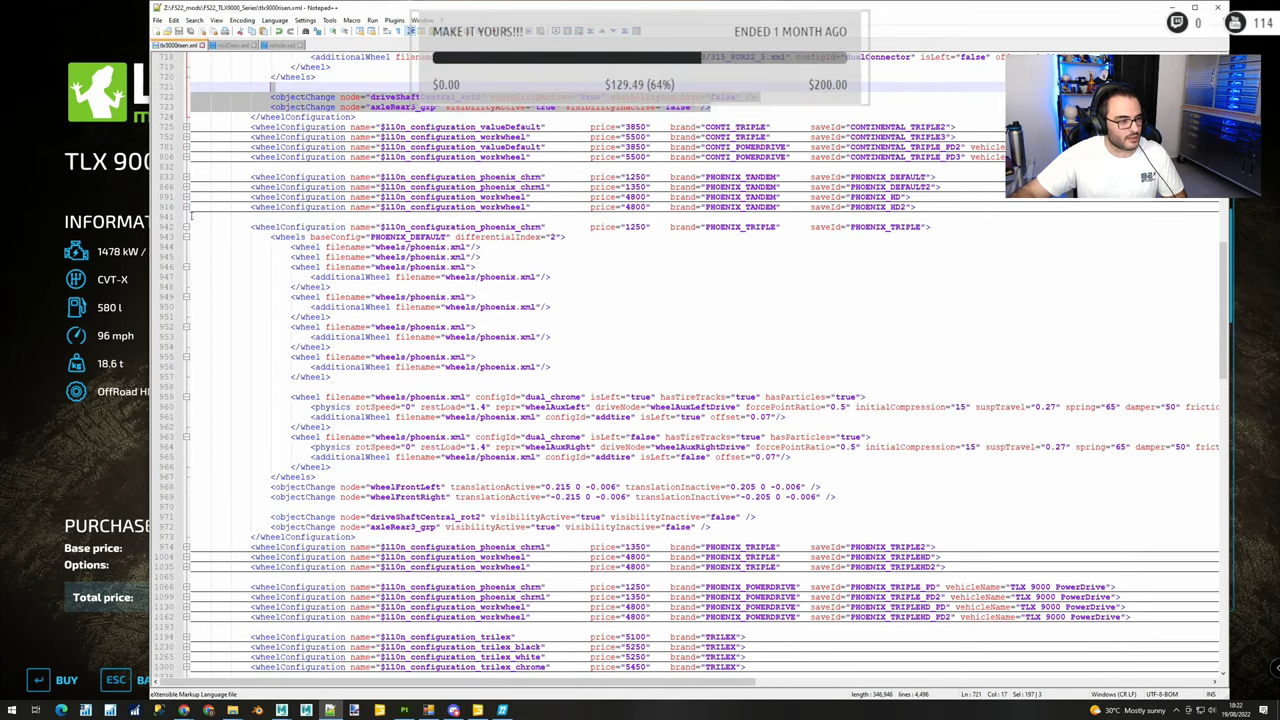
pyautogui.click(185, 227)
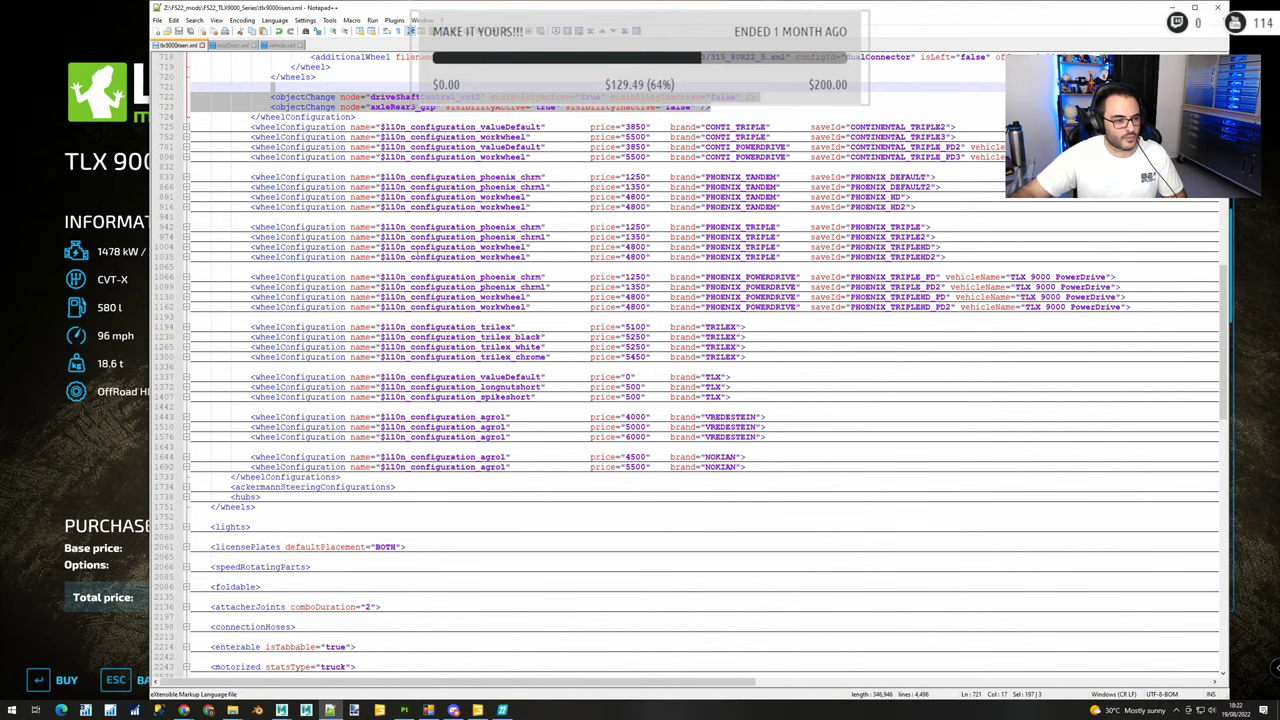
# Check the truck's wheel brand and setup in Farming Simulator 22, and collapse the CONTINENTAL_TRIPLE configuration in the XML file
pyautogui.click(103, 427)
pyautogui.scroll(3, 968, 331)
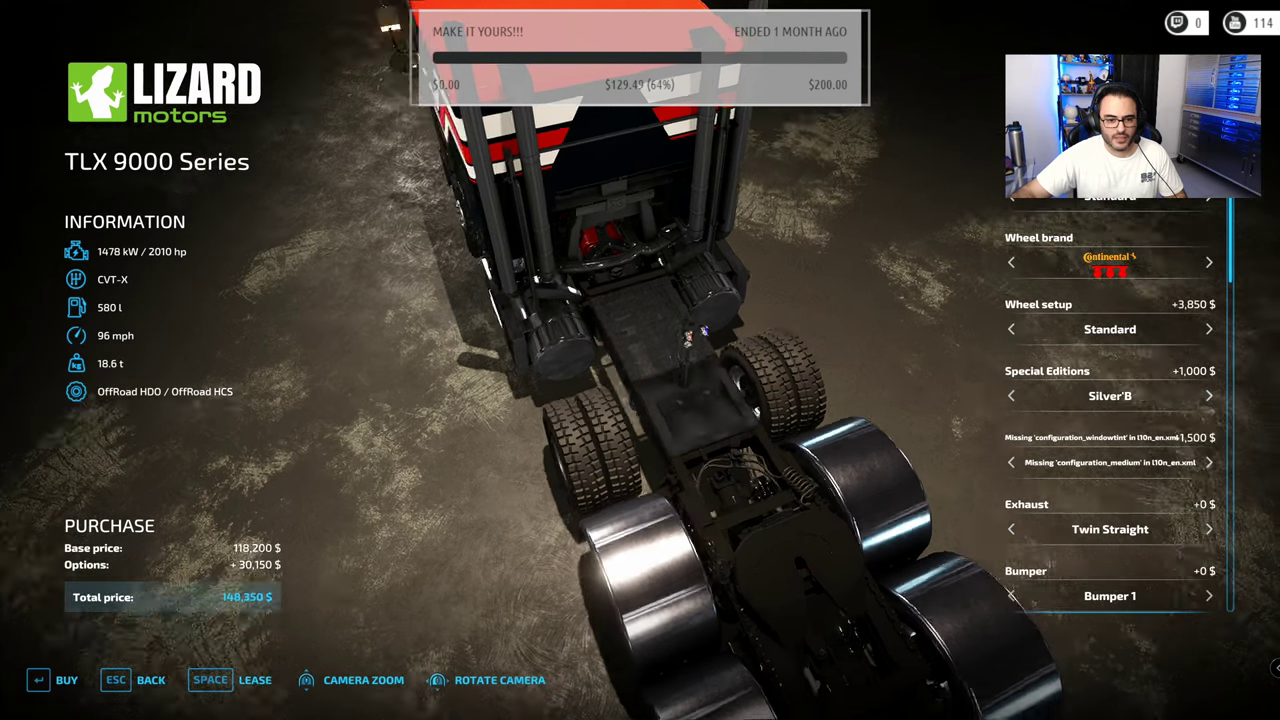
pyautogui.hotkey('alt', 'Tab')
pyautogui.scroll(15, 411, 227)
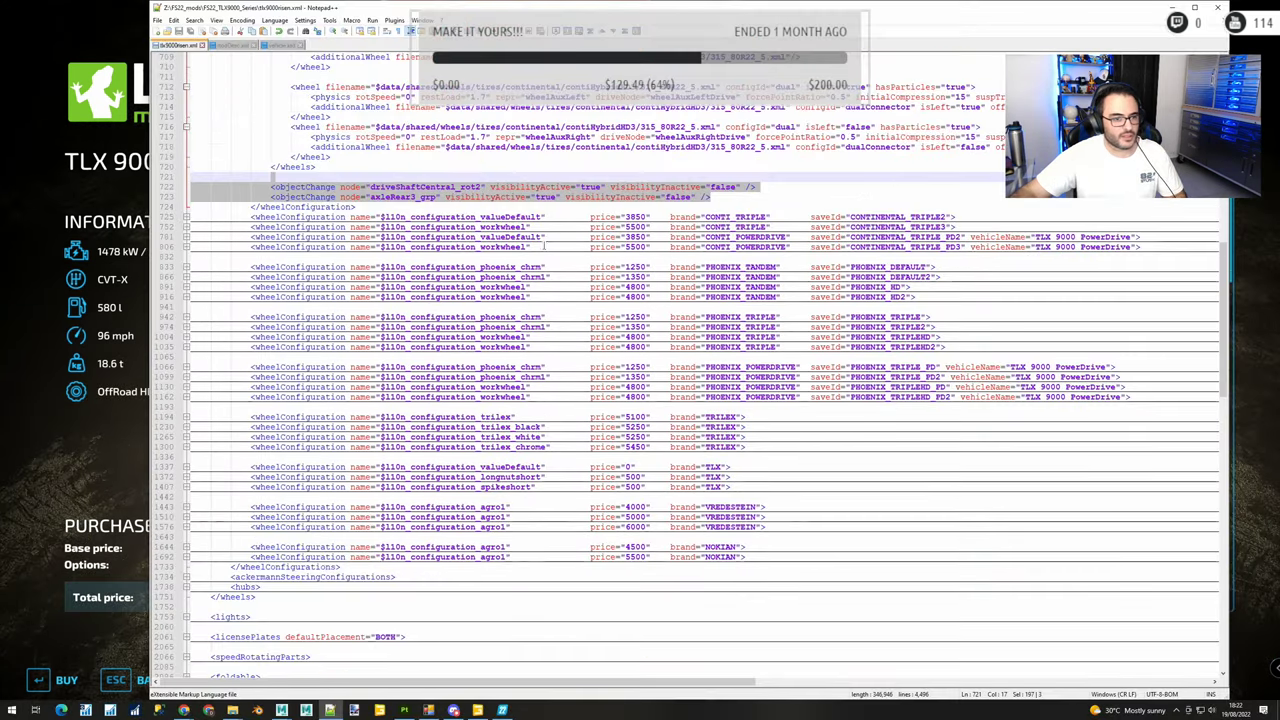
pyautogui.scroll(2, 426, 242)
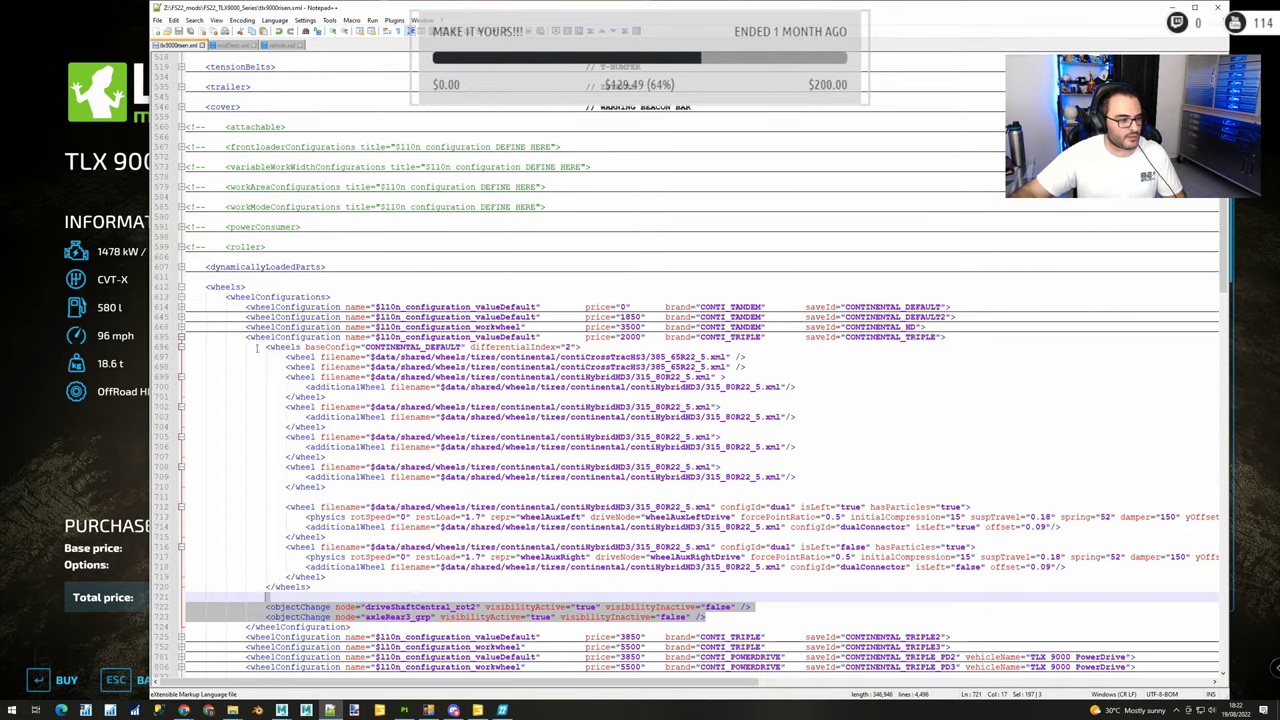
pyautogui.click(187, 337)
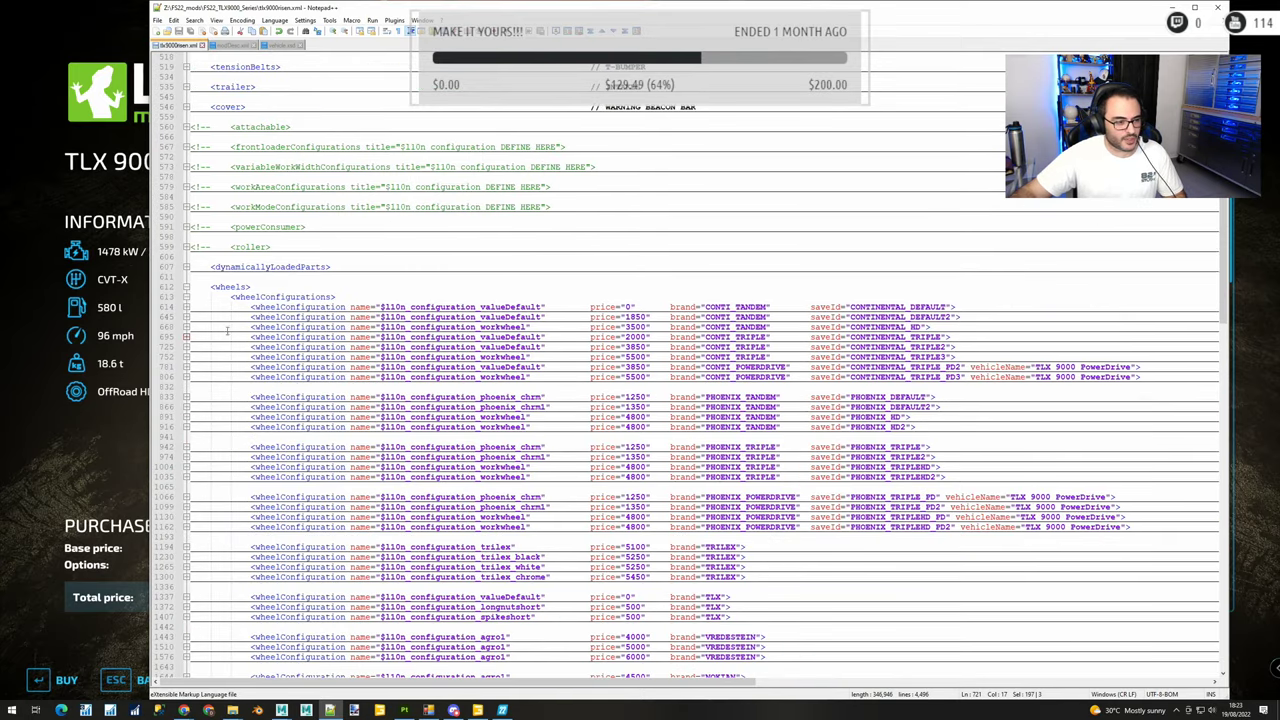
# Expand the CONTINENTAL_TRIPLE_PD2 wheel configuration and paste the driveShaftCentral_rot2 and axleRear3_grp objectChange lines below its powerdrive_decal line
pyautogui.click(186, 367)
pyautogui.scroll(-5, 369, 447)
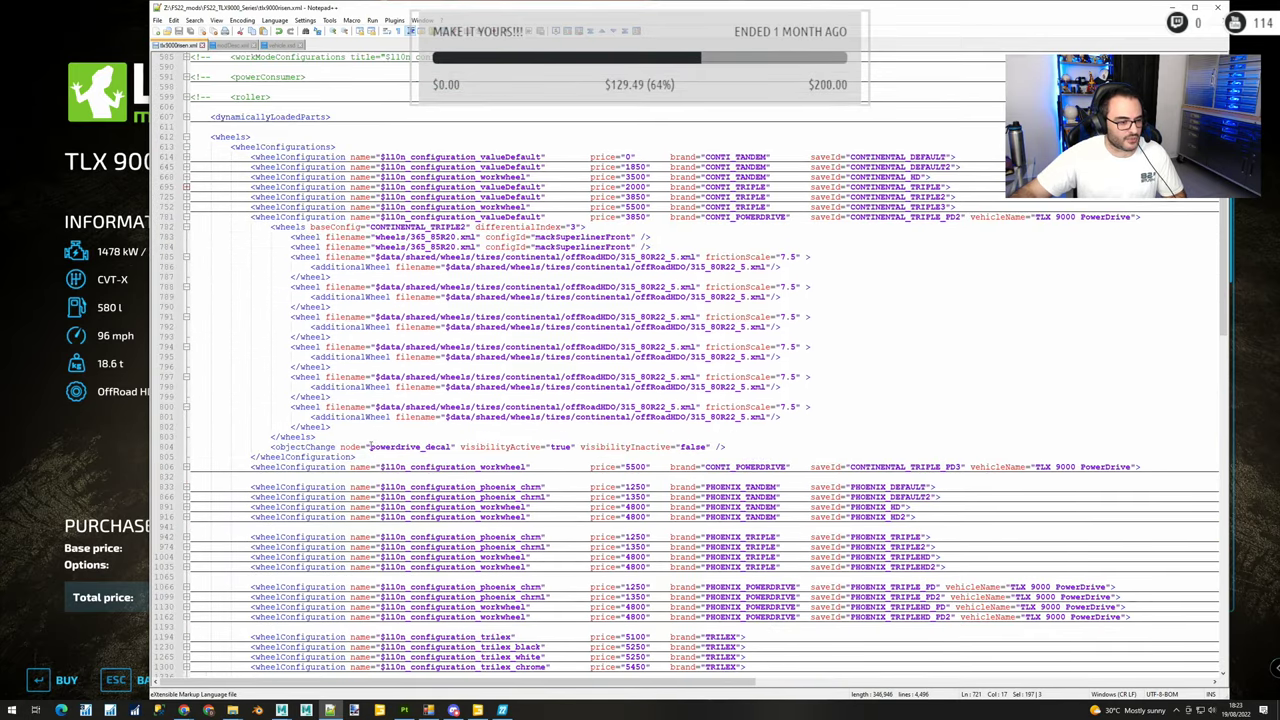
pyautogui.click(706, 445)
pyautogui.hotkey('ctrl', 'v')
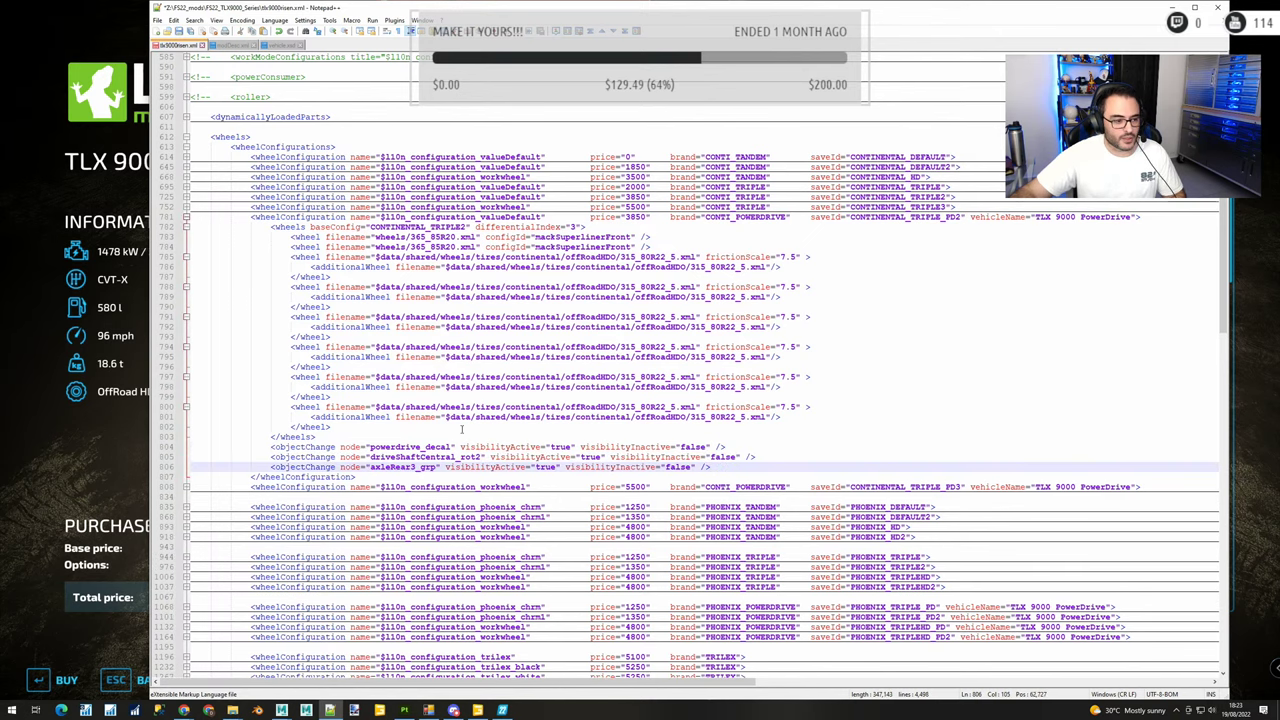
# Expand the CONTINENTAL_TRIPLE_PD3 wheel configuration and paste the same two copied objectChange lines after its powerdrive_decal line
pyautogui.click(186, 487)
pyautogui.scroll(-9, 588, 466)
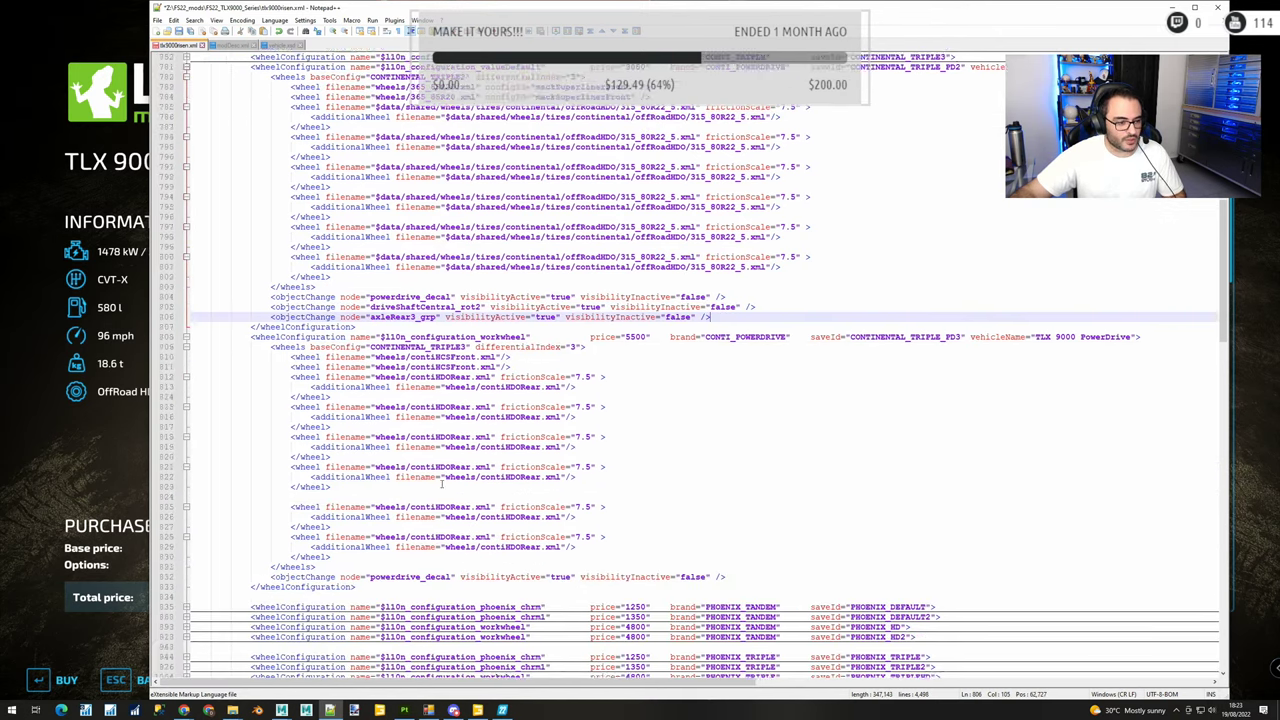
pyautogui.click(742, 456)
pyautogui.hotkey('ctrl', 'v')
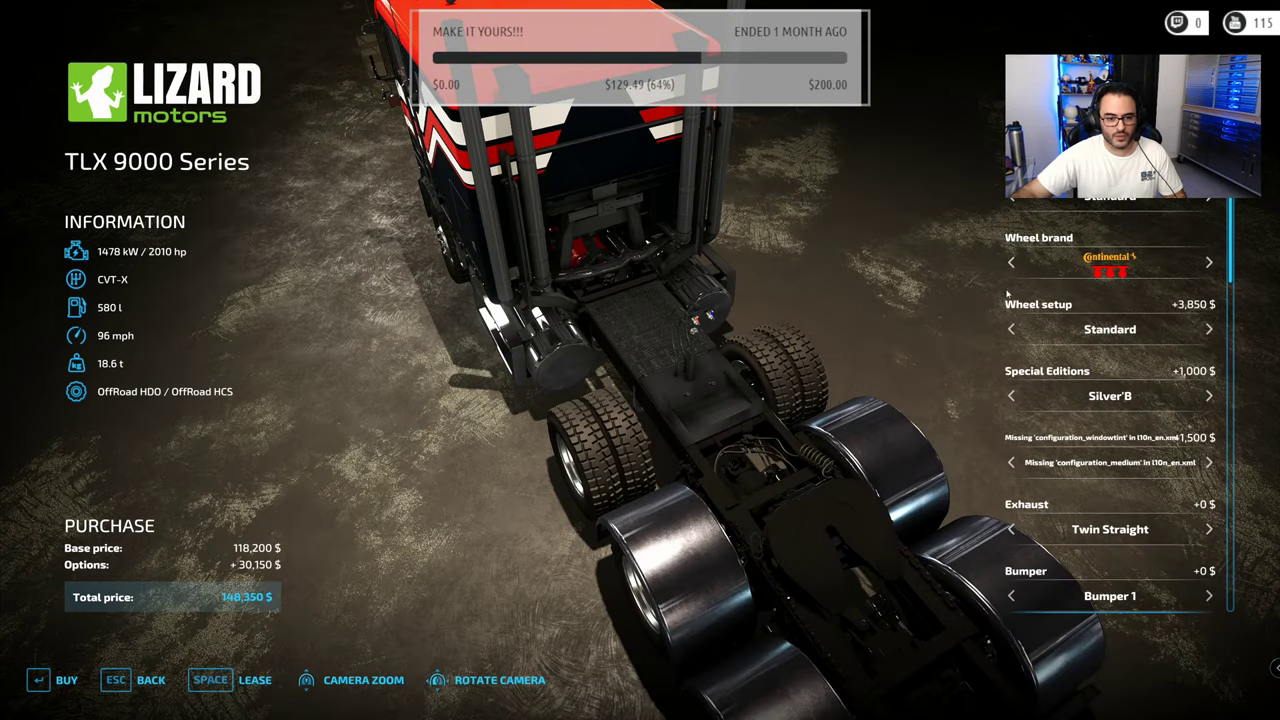
# In Farming Simulator 22, switch the wheel setup to Heavy Duty and back to Standard, and set the heavyHaul configuration to Design 1
pyautogui.click(1012, 329)
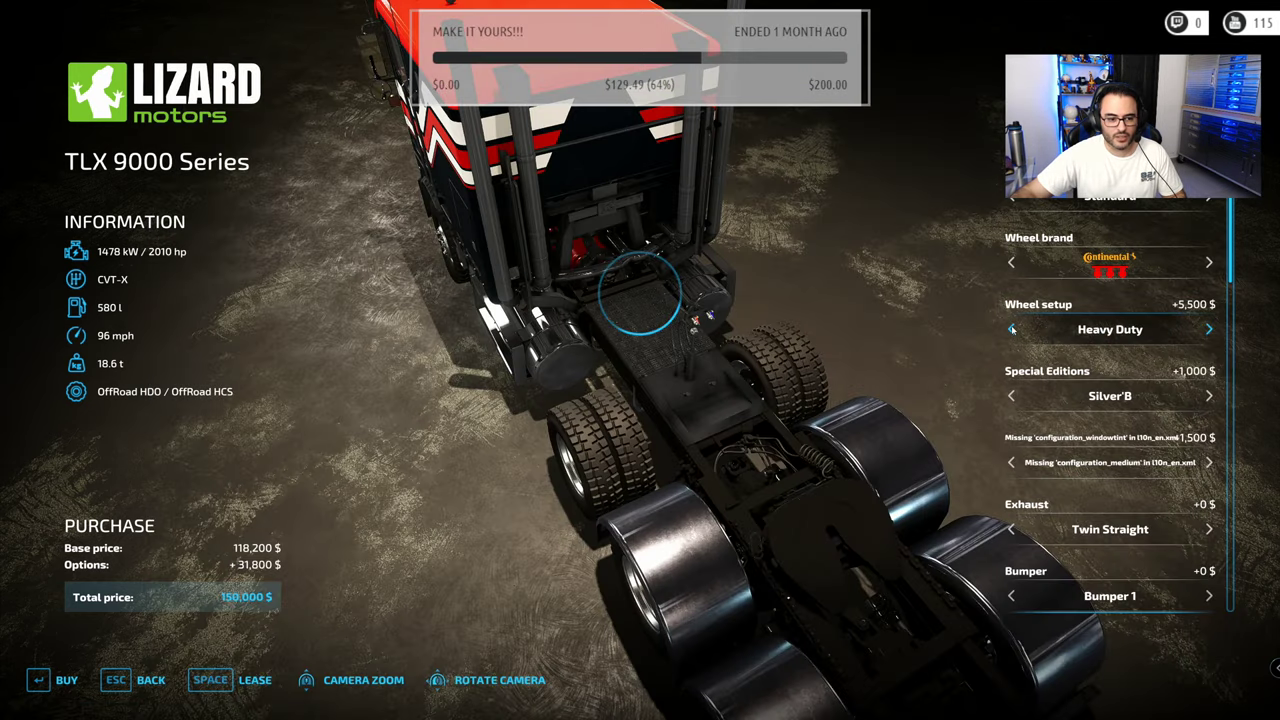
pyautogui.click(1209, 330)
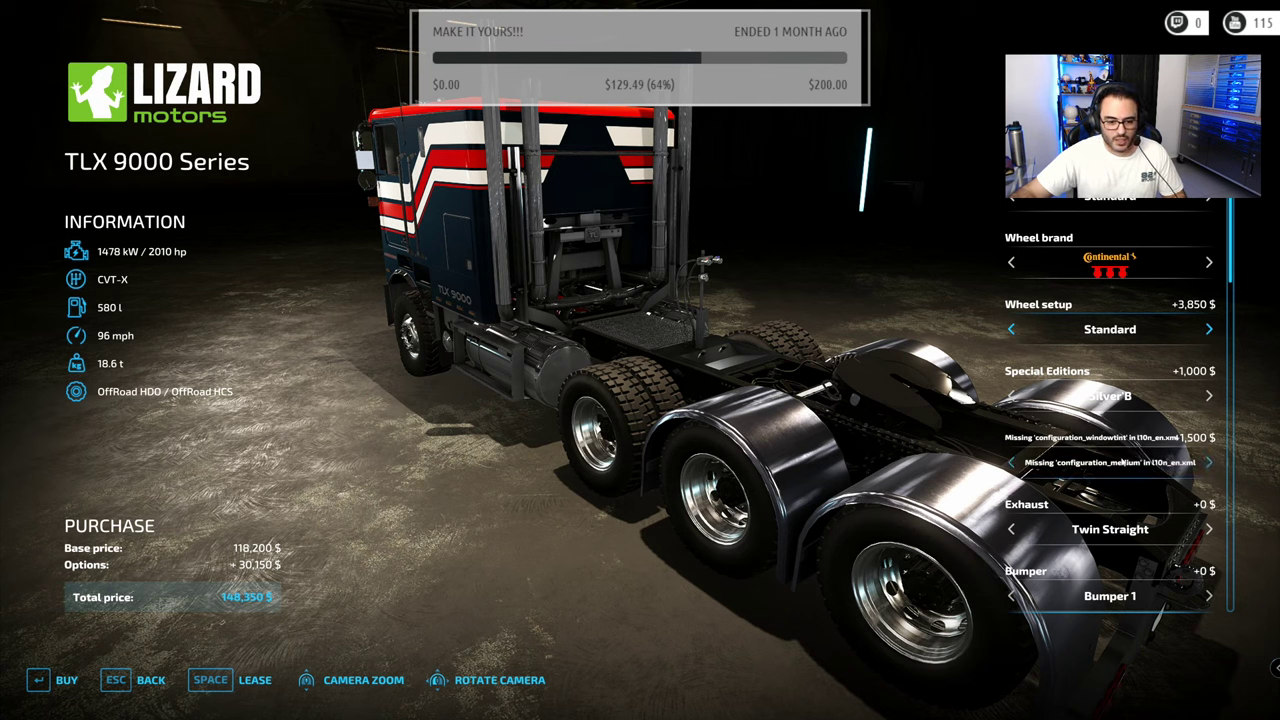
pyautogui.scroll(-5, 1122, 462)
pyautogui.scroll(-3, 1152, 392)
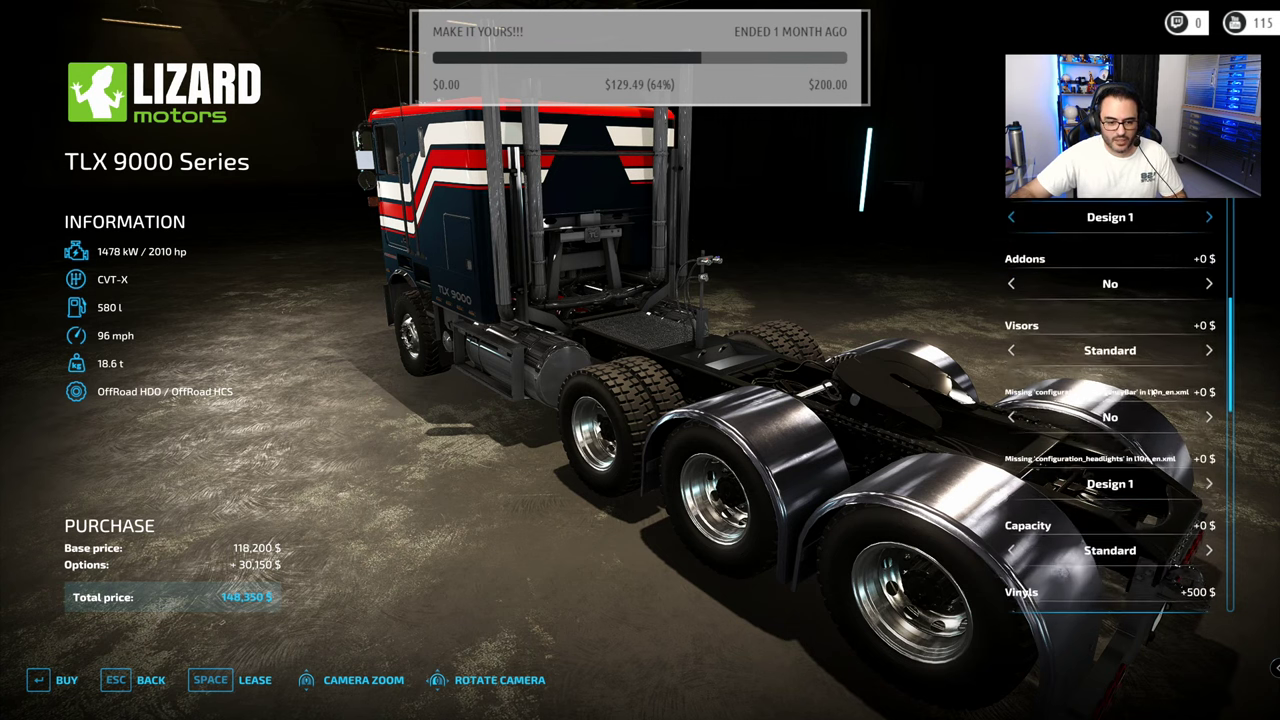
pyautogui.scroll(-4, 1125, 459)
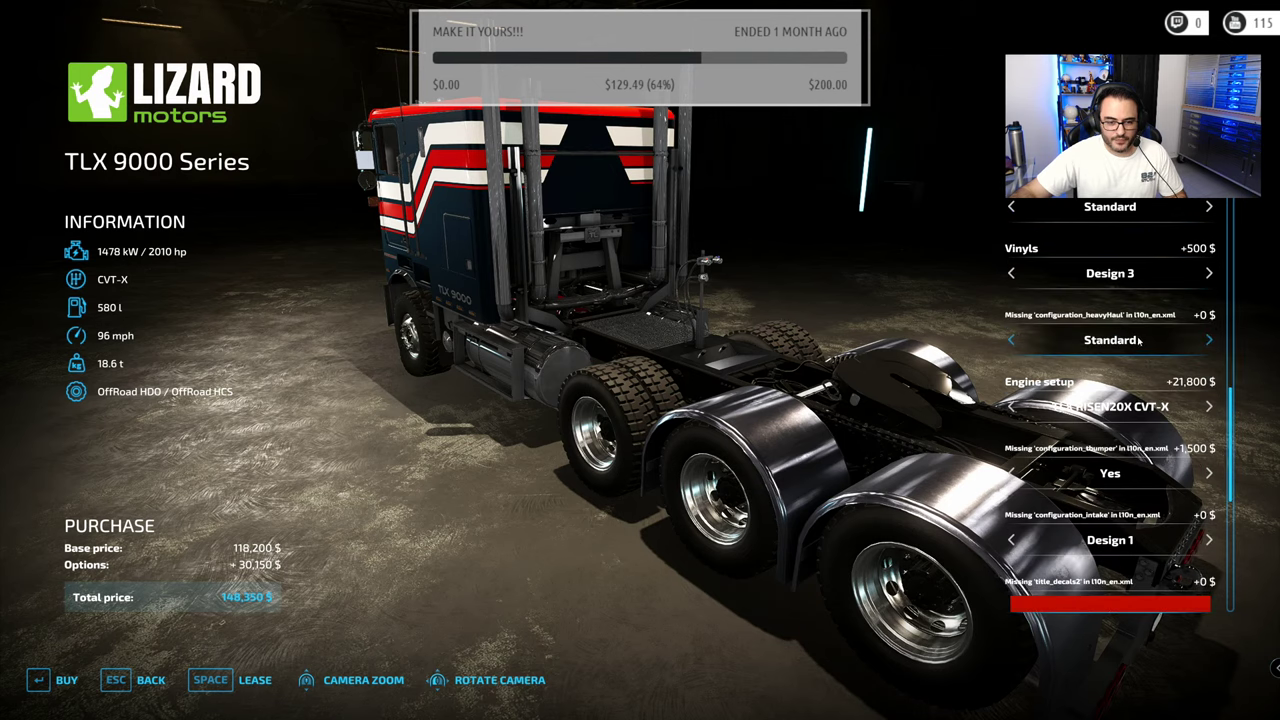
pyautogui.click(1210, 341)
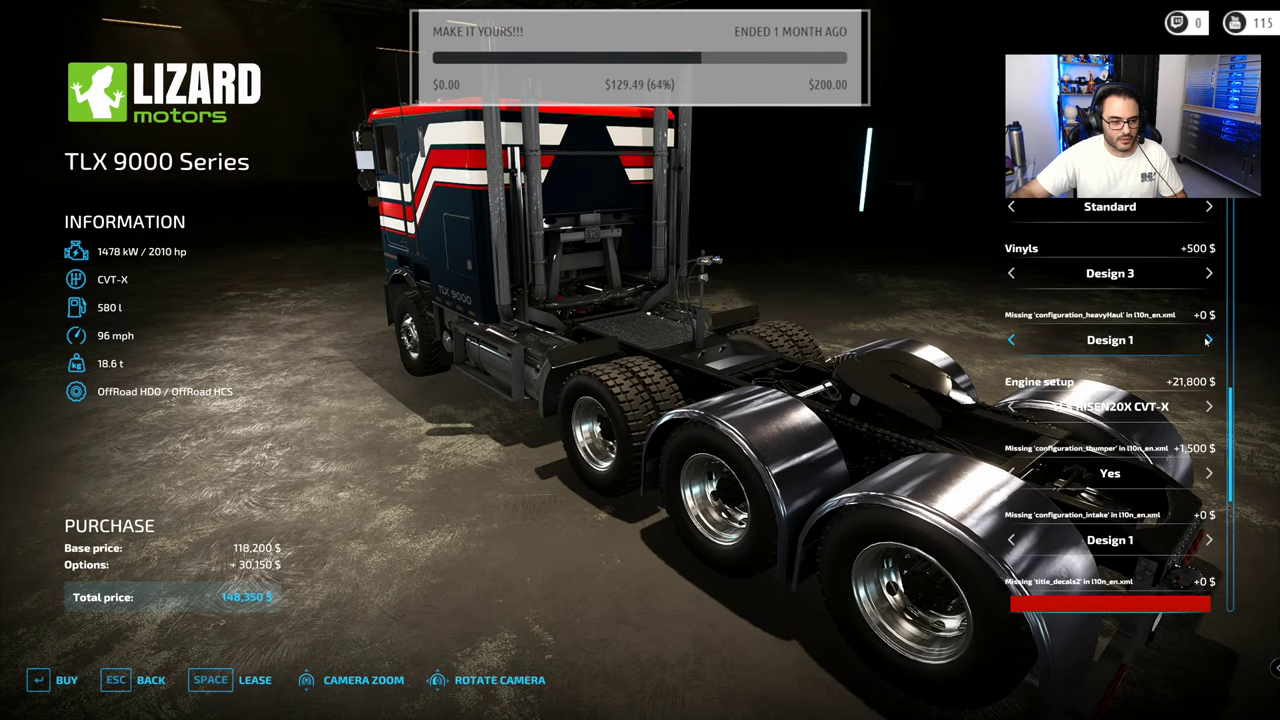